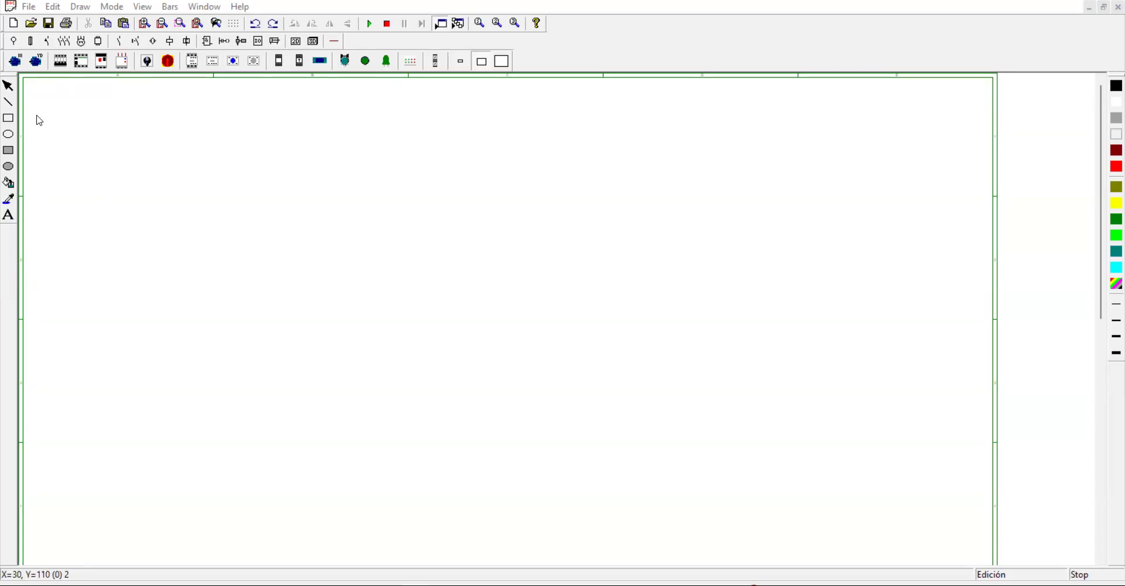
- Place a three-phase power feed with terminals L1, L2, L3 and PE near the sheet's upper-left area
left_click(15, 41)
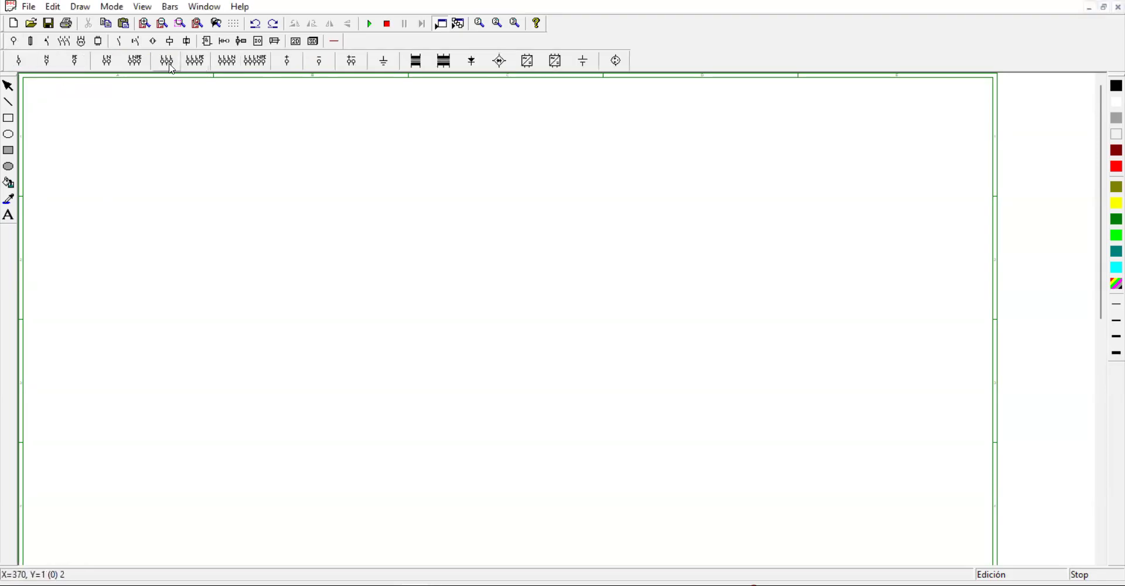
left_click(195, 60)
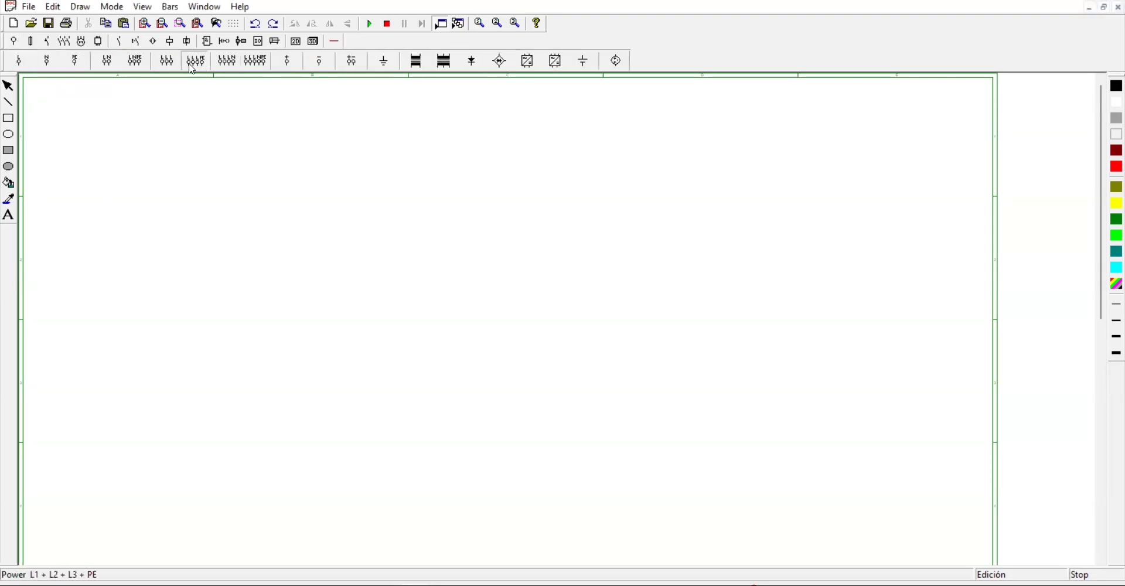
left_click(211, 145)
right_click(351, 217)
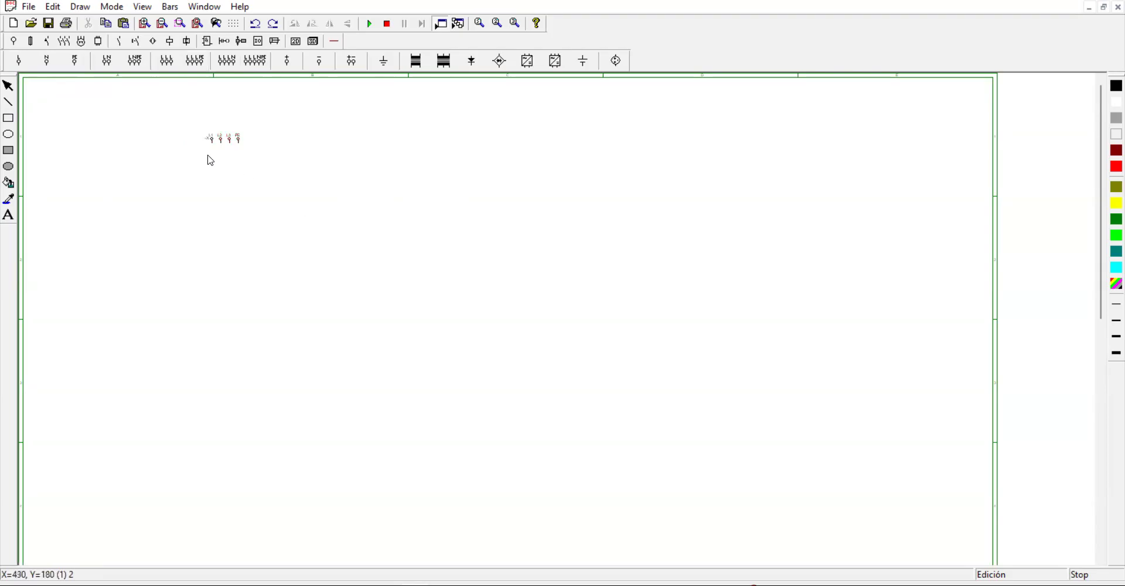
- Rotate the L1, L2, L3, PE power feed so its terminals stack vertically, and move it left
scroll(209, 158, "up", 2)
left_click(401, 205)
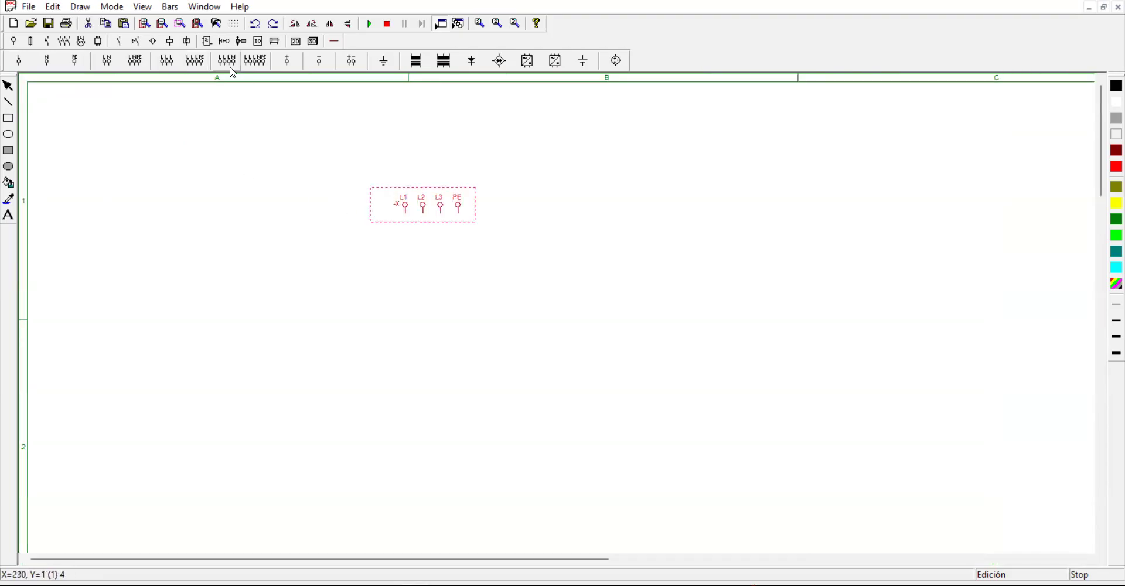
left_click(294, 24)
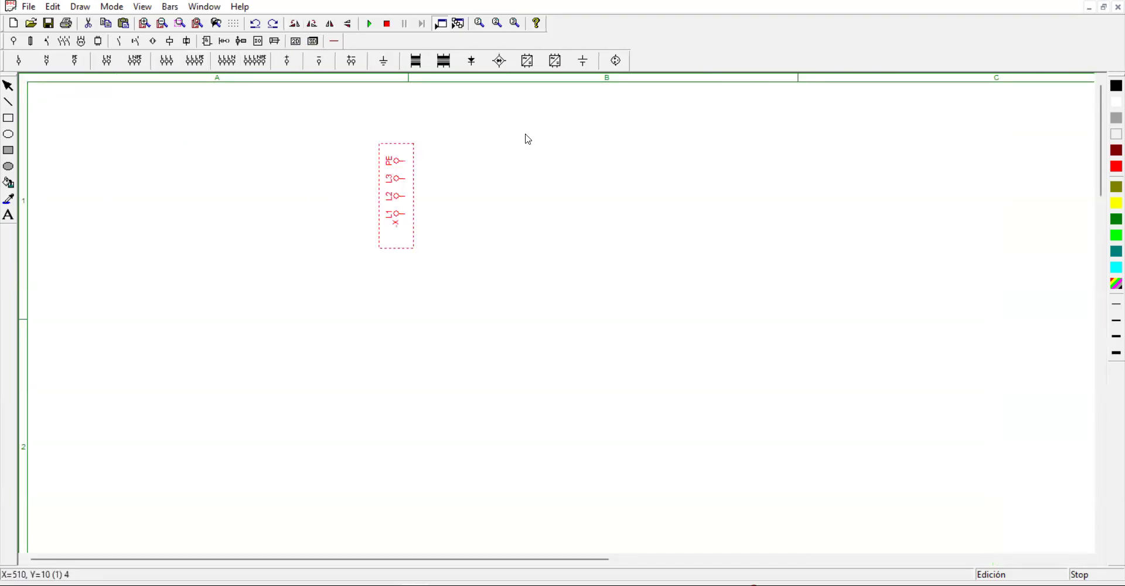
left_click_drag(381, 195, 302, 193)
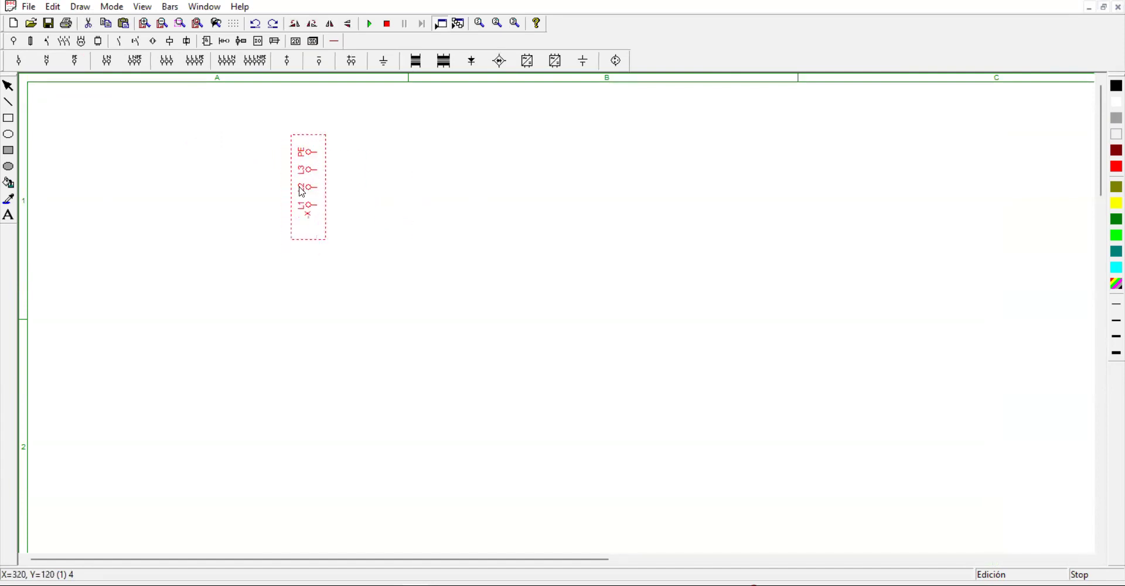
left_click(344, 185)
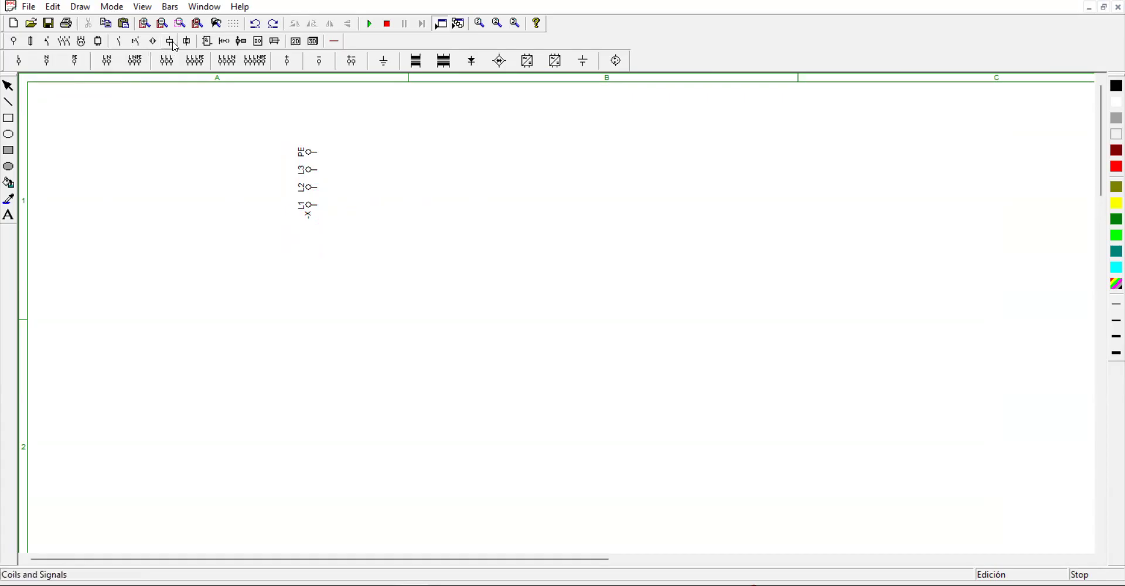
- Place a three-pole magnetothermic breaker below and to the right of the power feed
left_click(64, 41)
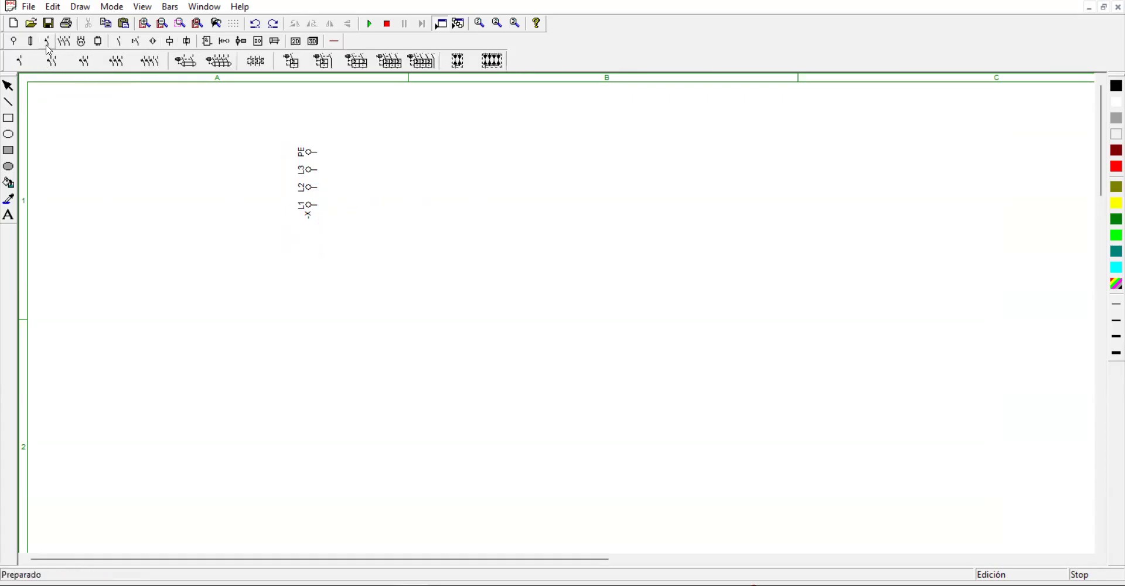
left_click(116, 62)
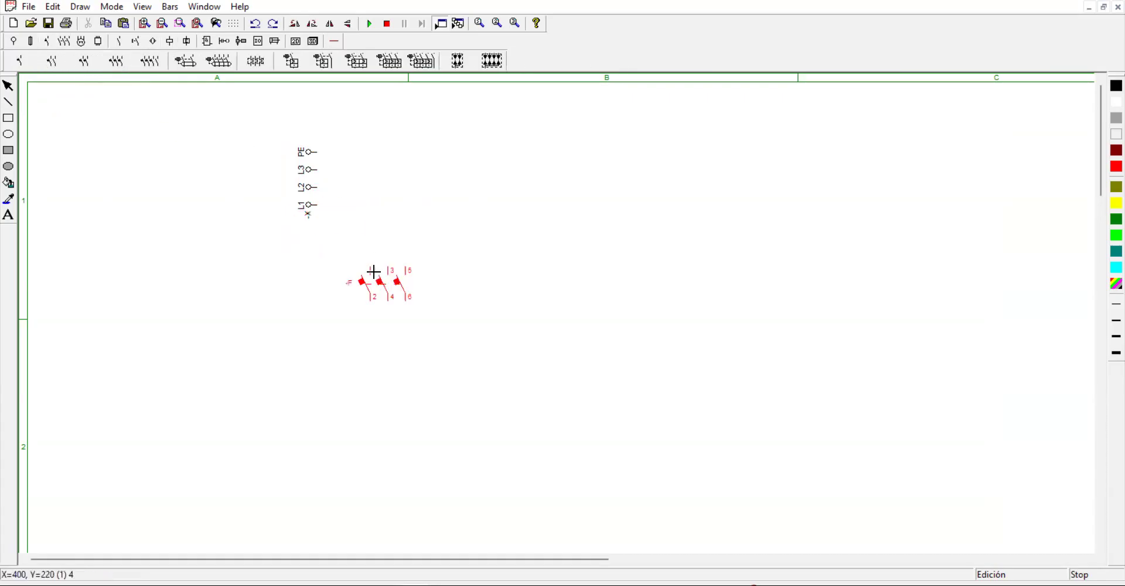
left_click(389, 262)
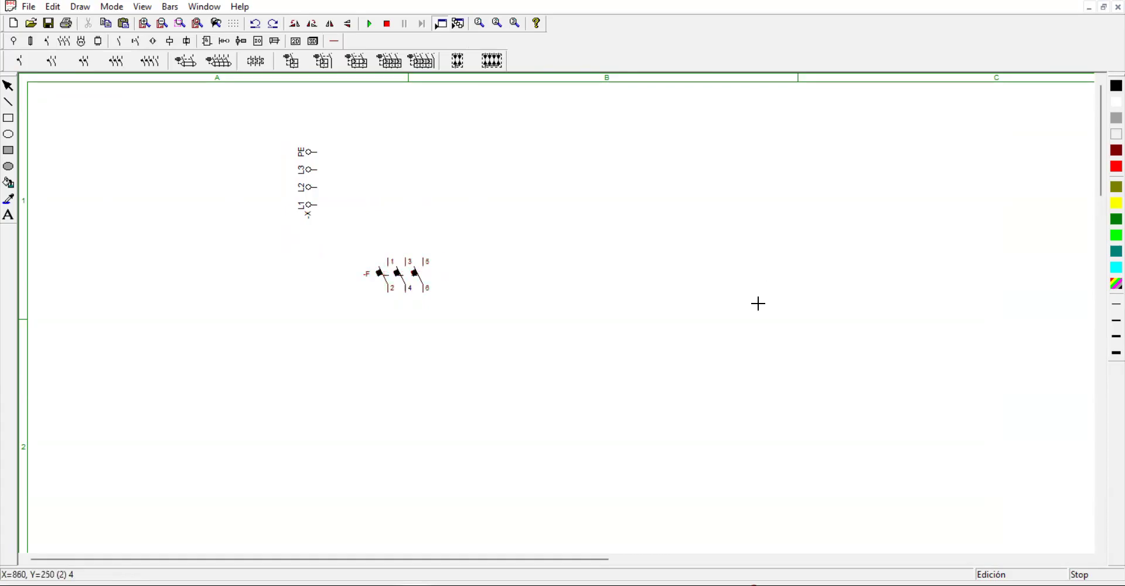
- Place a three-pole contactor below the three-pole breaker and shift the breaker to align with the contactor's poles
left_click(64, 41)
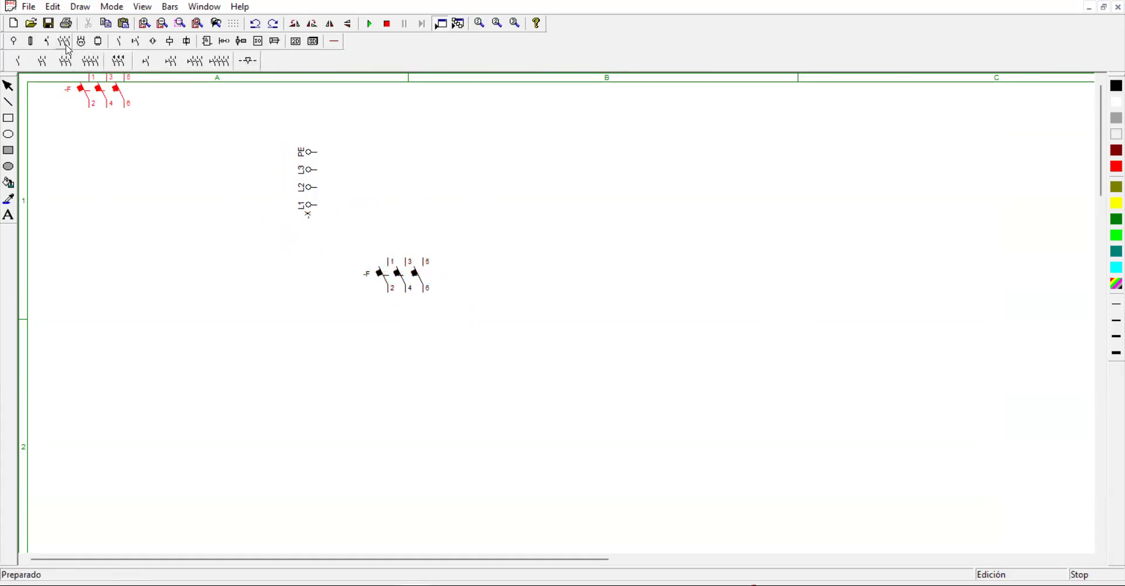
left_click(65, 61)
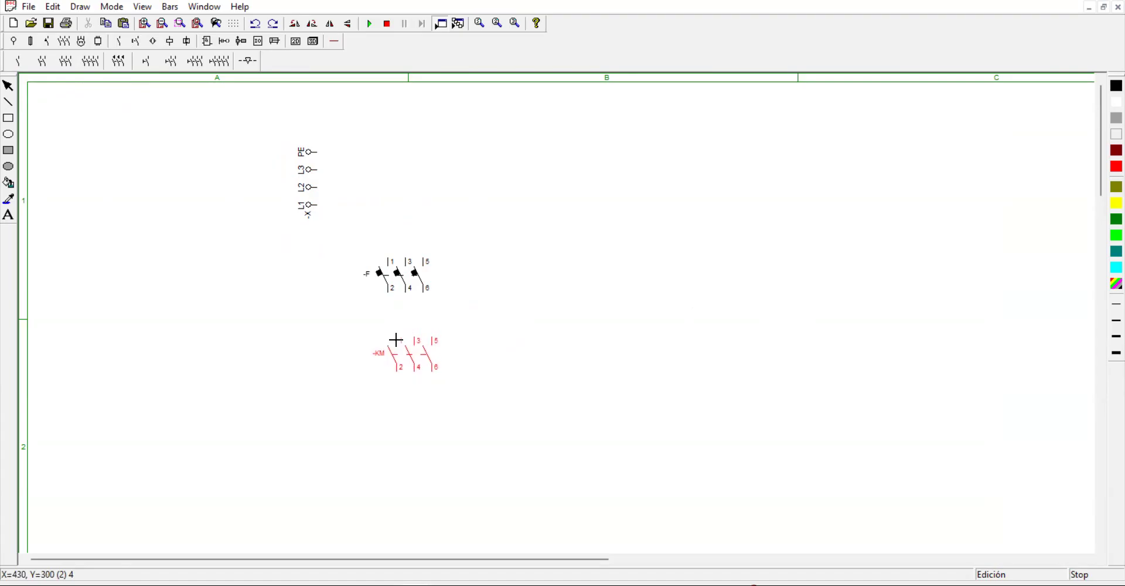
left_click(395, 333)
key("Escape")
left_click_drag(392, 281, 400, 282)
left_click(571, 376)
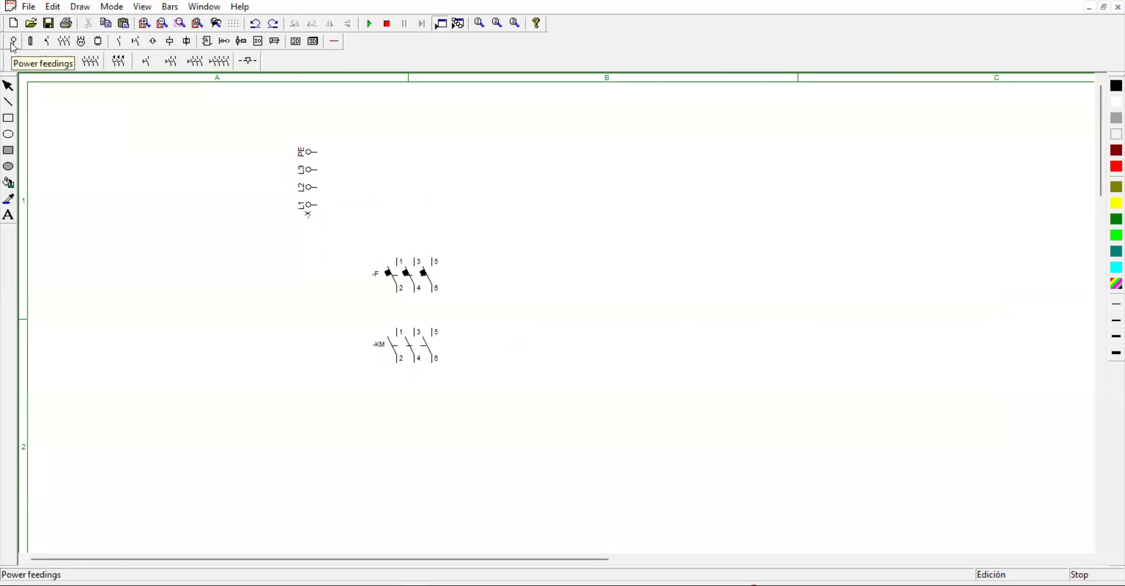
- Place a three-pole thermal overload relay below the contactor and a three-phase motor with PE below the relay
left_click(48, 41)
left_click(323, 61)
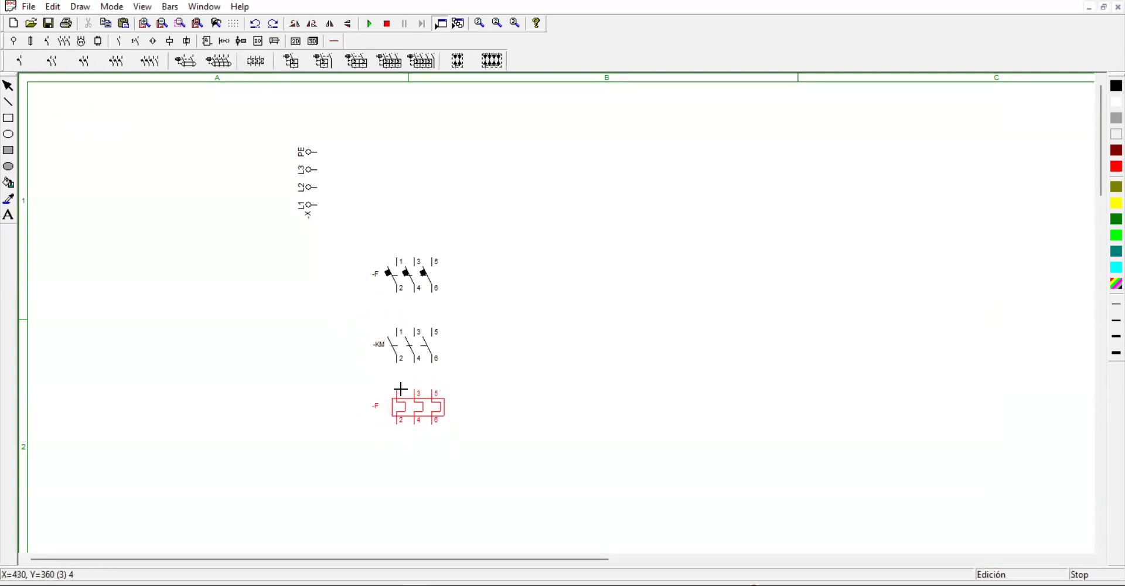
left_click(403, 386)
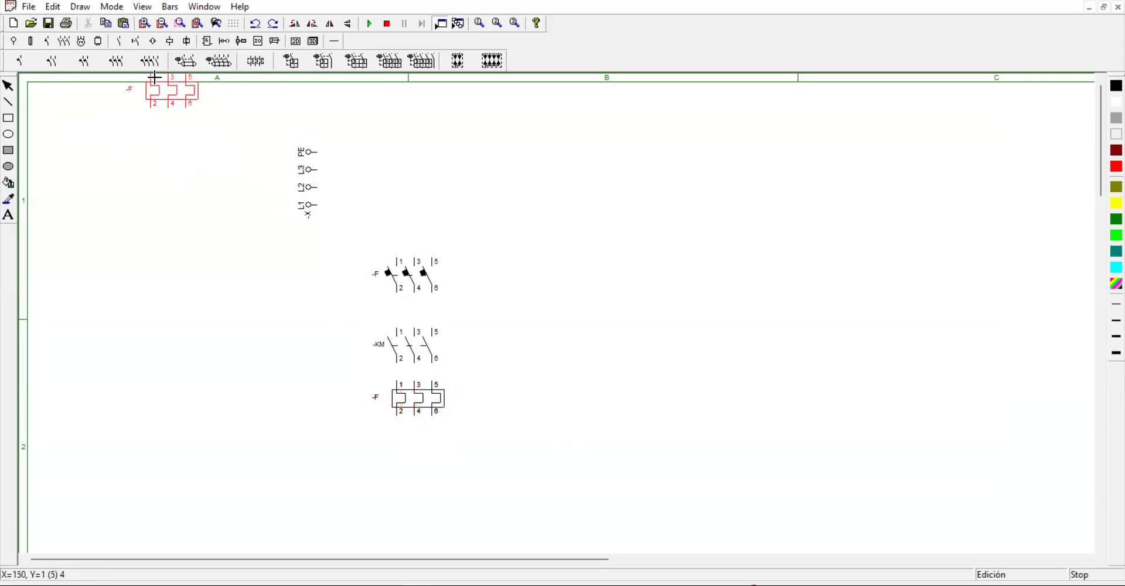
left_click(81, 41)
left_click(14, 61)
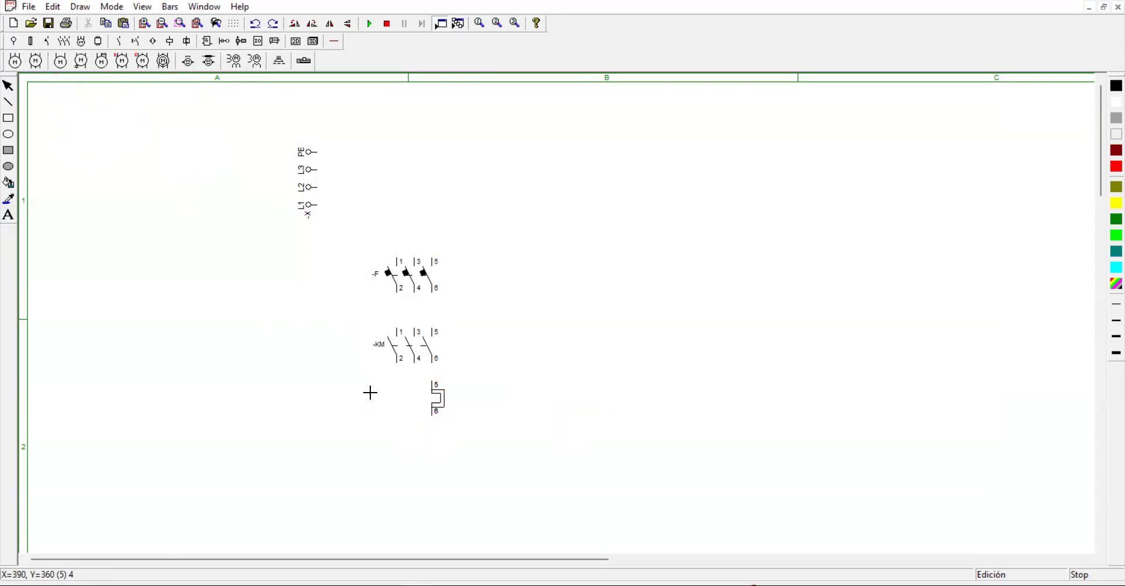
left_click(400, 453)
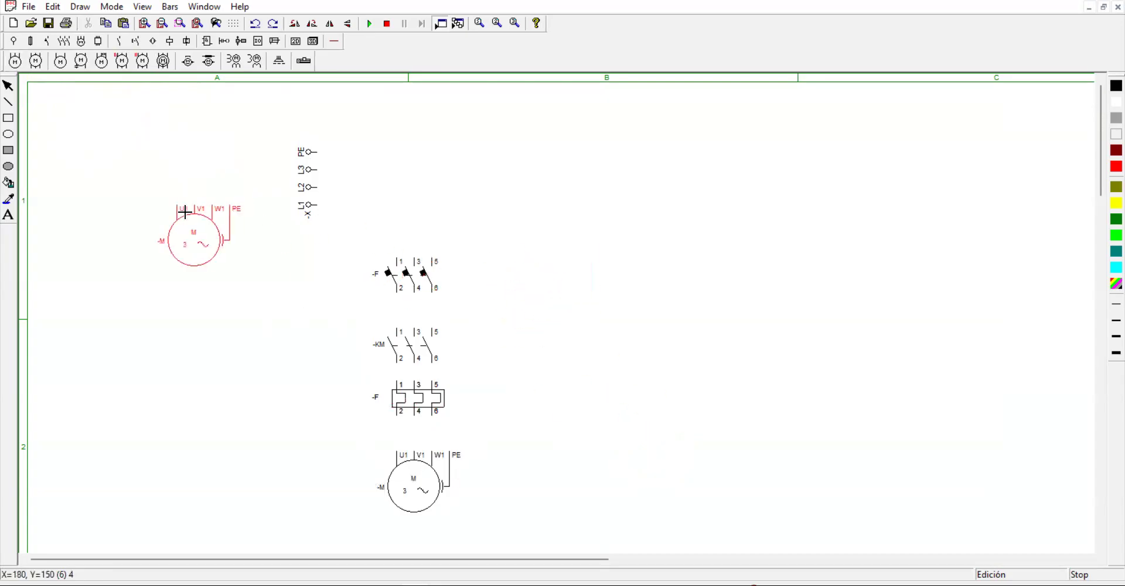
- Place a two-pole magnetothermic breaker to the right of the three-pole breaker and a single-phase transformer beneath it
left_click(48, 41)
left_click(84, 60)
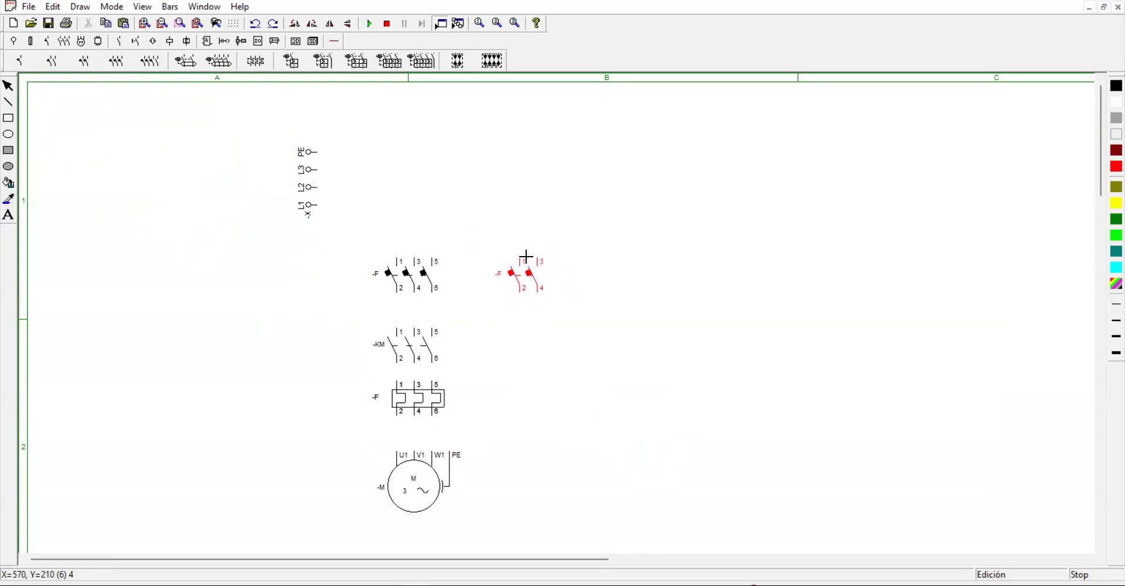
left_click(527, 257)
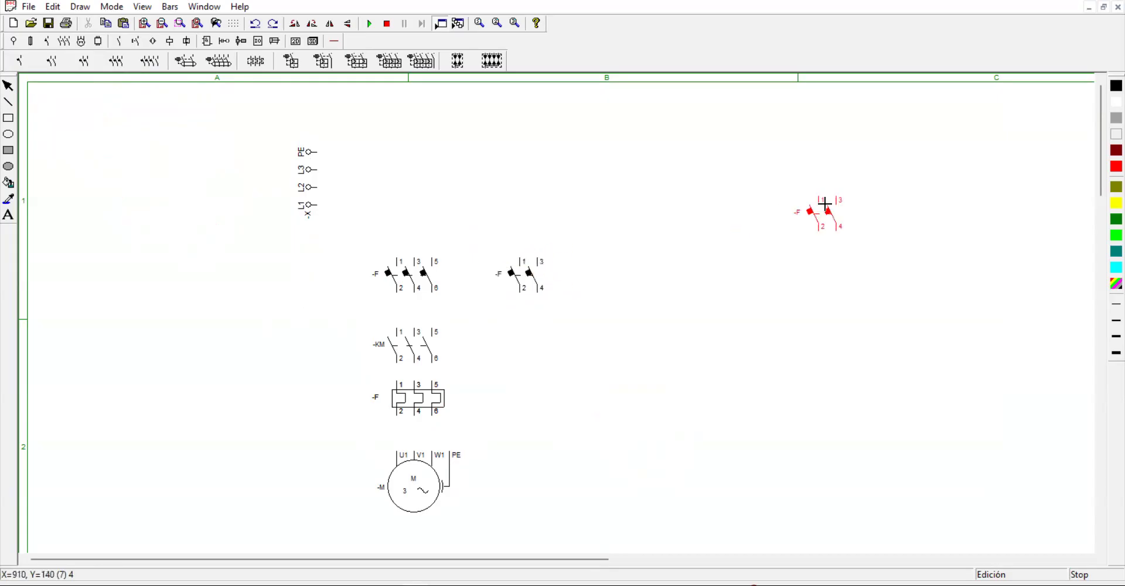
left_click(11, 42)
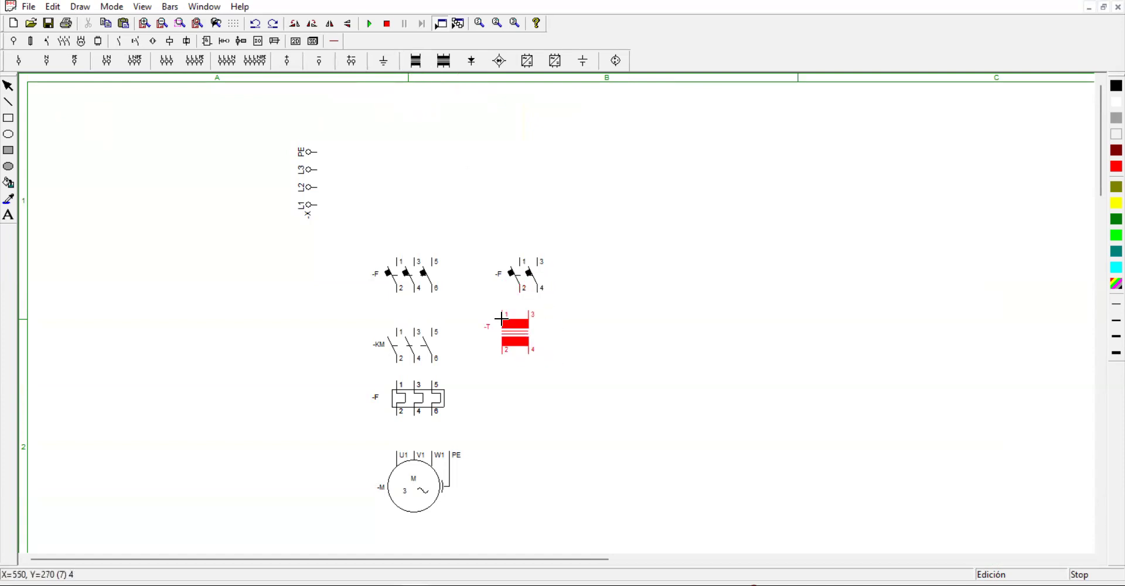
left_click(520, 327)
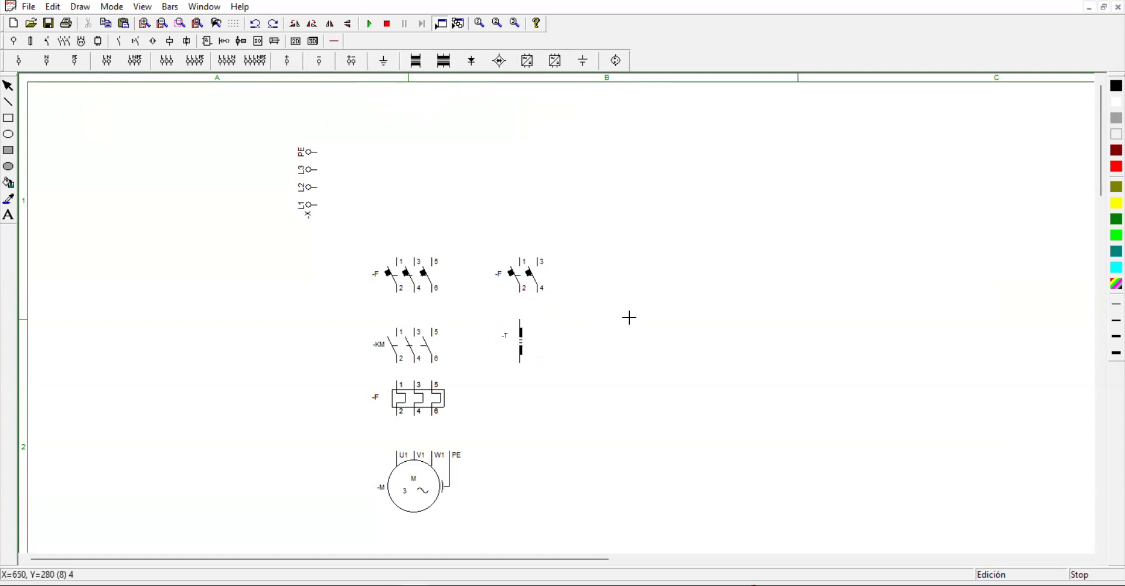
right_click(612, 232)
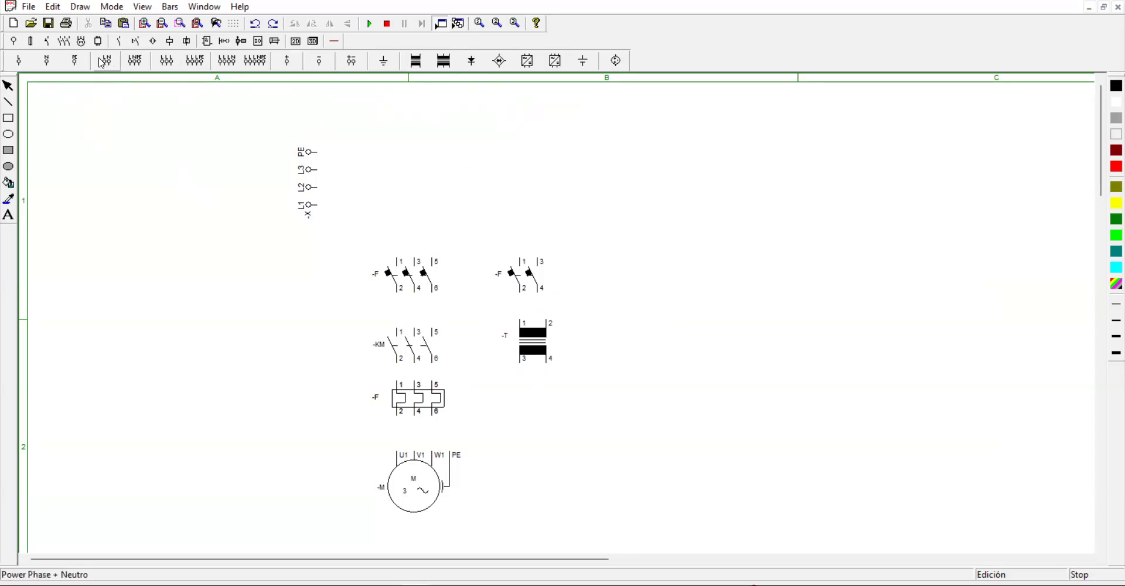
left_click(63, 44)
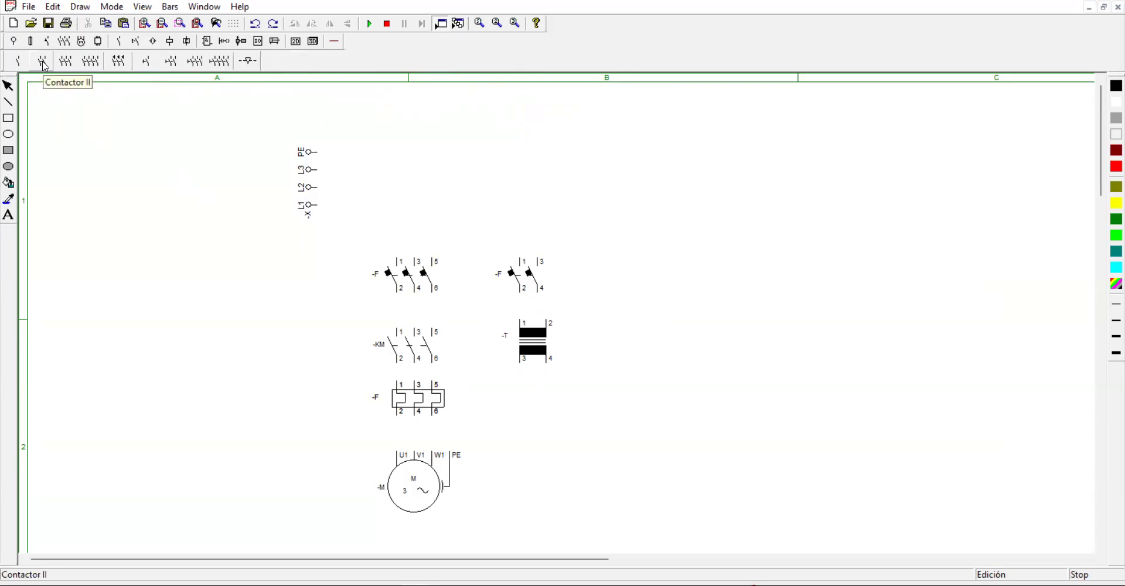
left_click(14, 43)
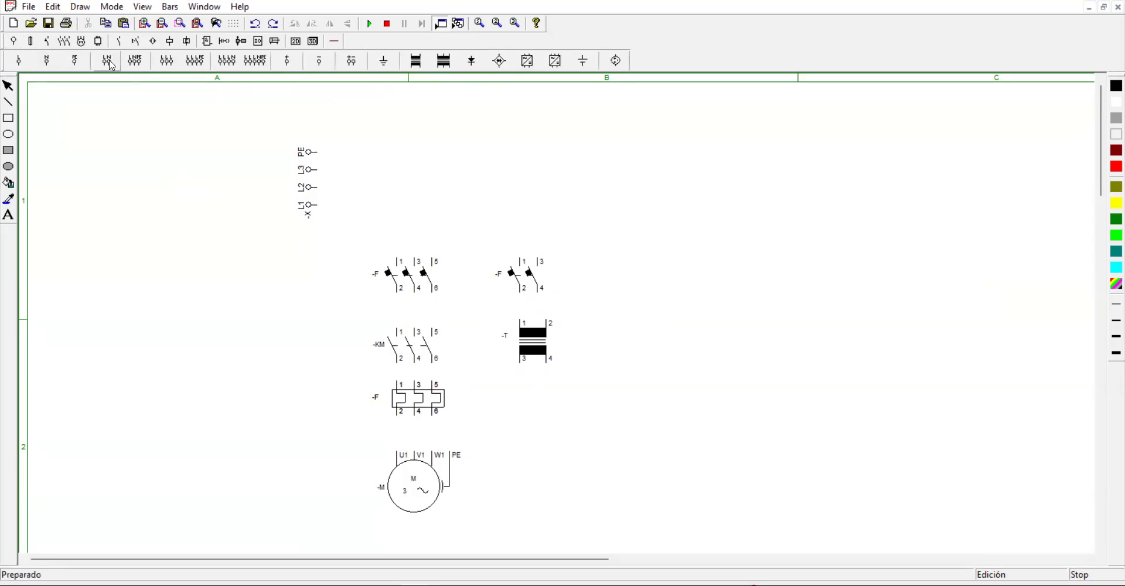
left_click(47, 41)
left_click(88, 64)
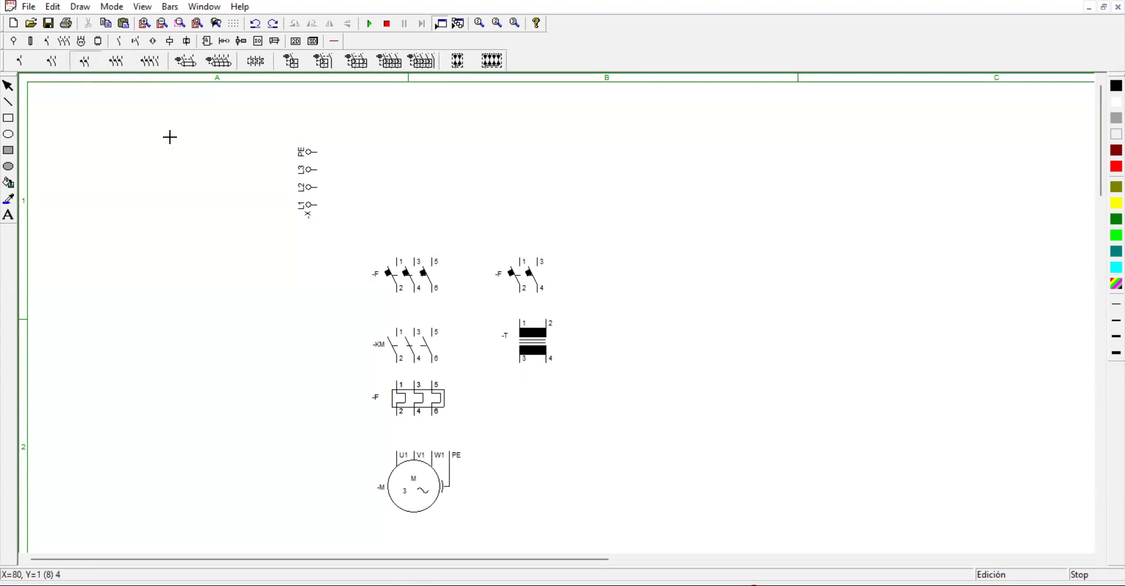
left_click(117, 83)
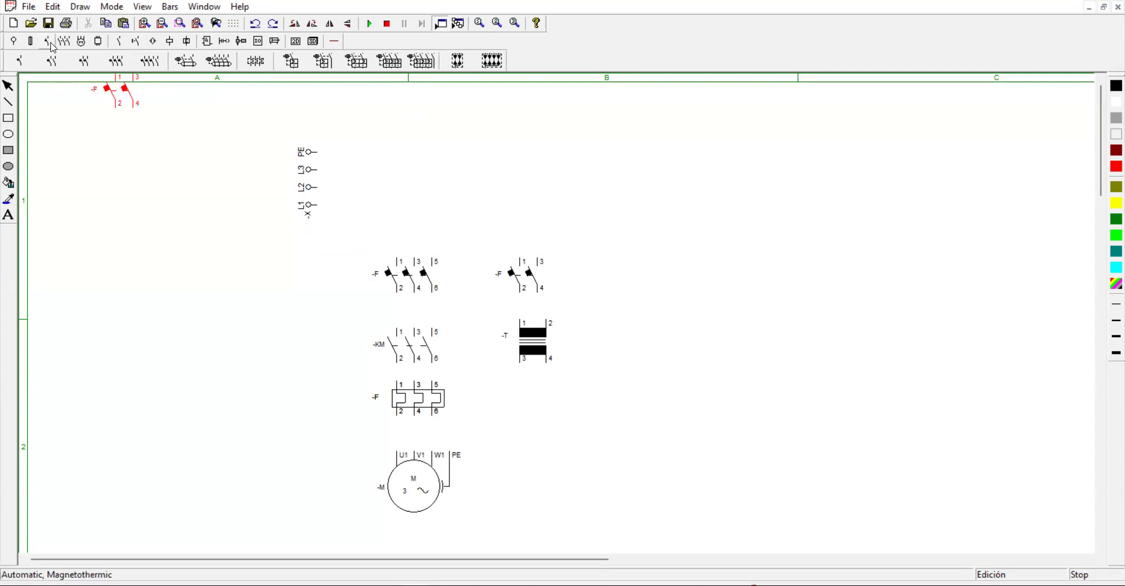
- Place a two-pole fuse disconnector to the right of the two-pole breaker
left_click(30, 41)
left_click(216, 68)
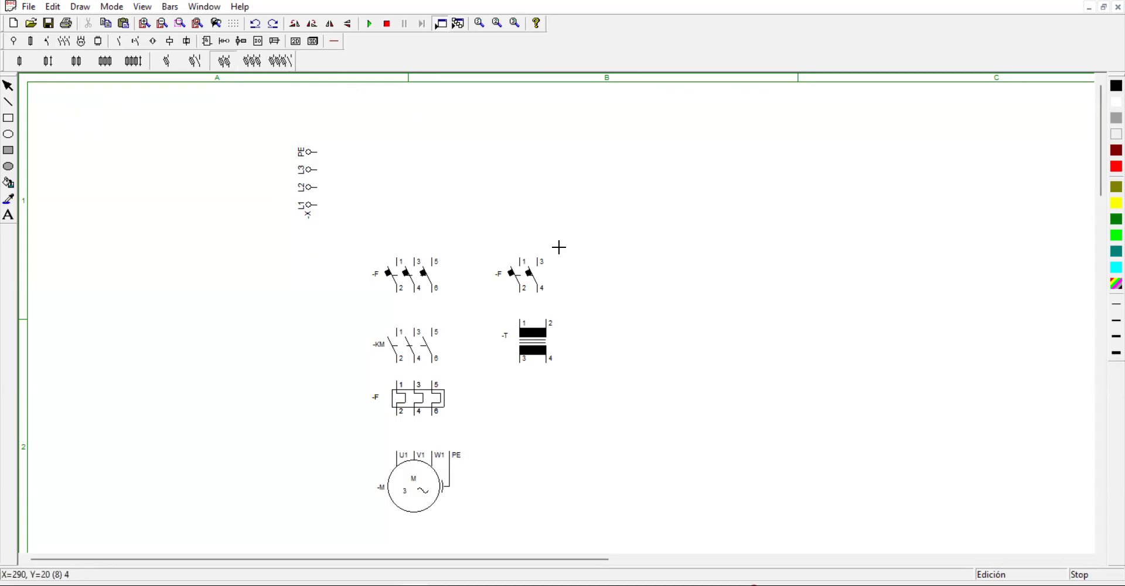
left_click(598, 261)
right_click(888, 343)
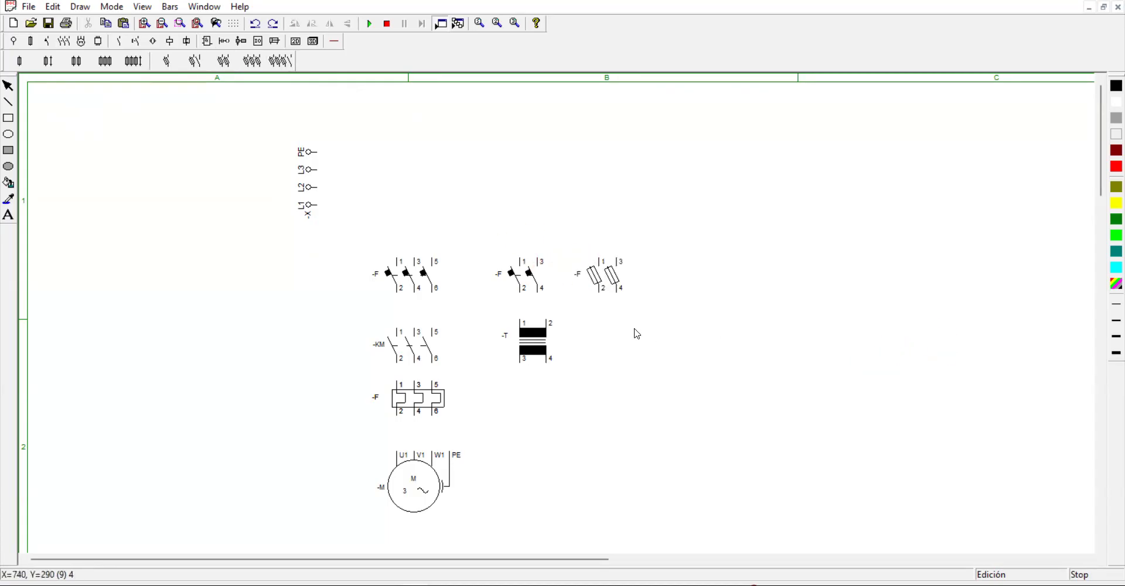
- Move the two-pole breaker below the transformer and put the two-pole fuse disconnector above the transformer
left_click_drag(540, 275, 539, 398)
left_click_drag(614, 278, 539, 277)
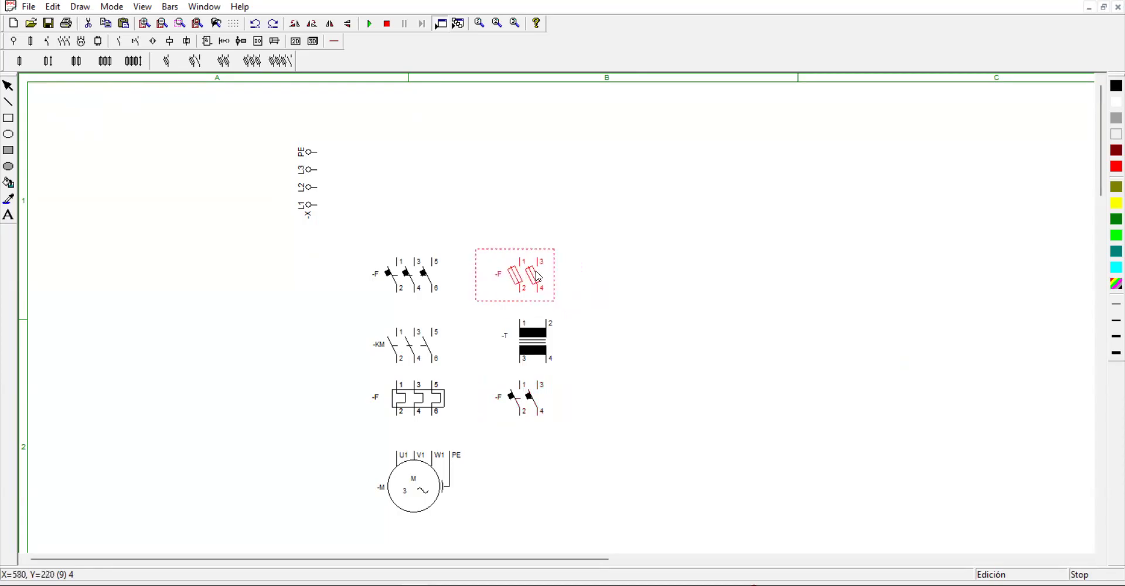
left_click_drag(529, 394, 529, 401)
left_click(628, 373)
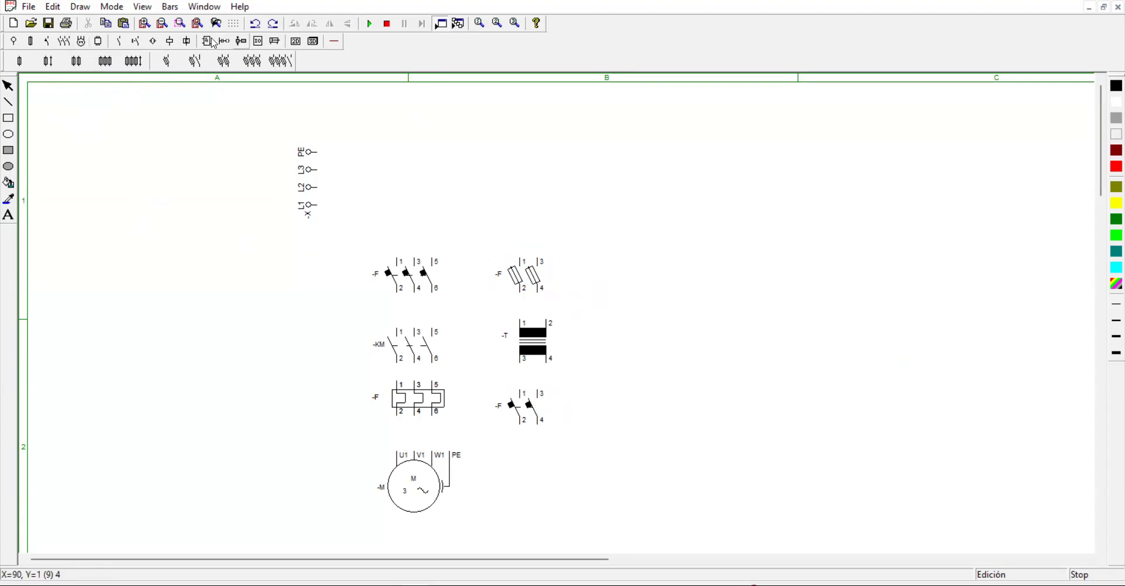
left_click(13, 42)
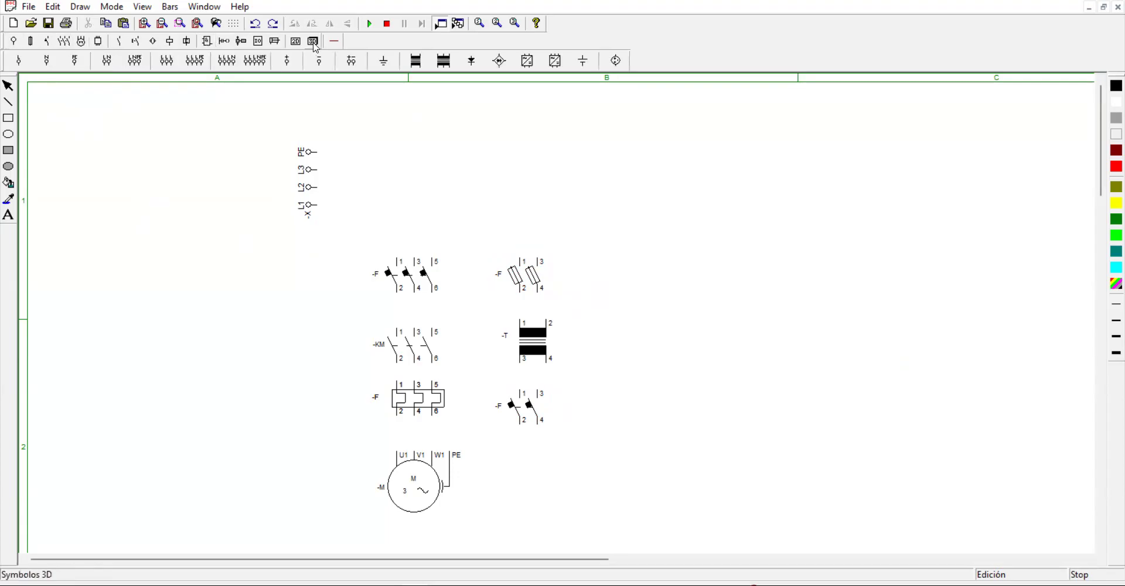
left_click(258, 45)
left_click(168, 41)
left_click(152, 41)
left_click(120, 42)
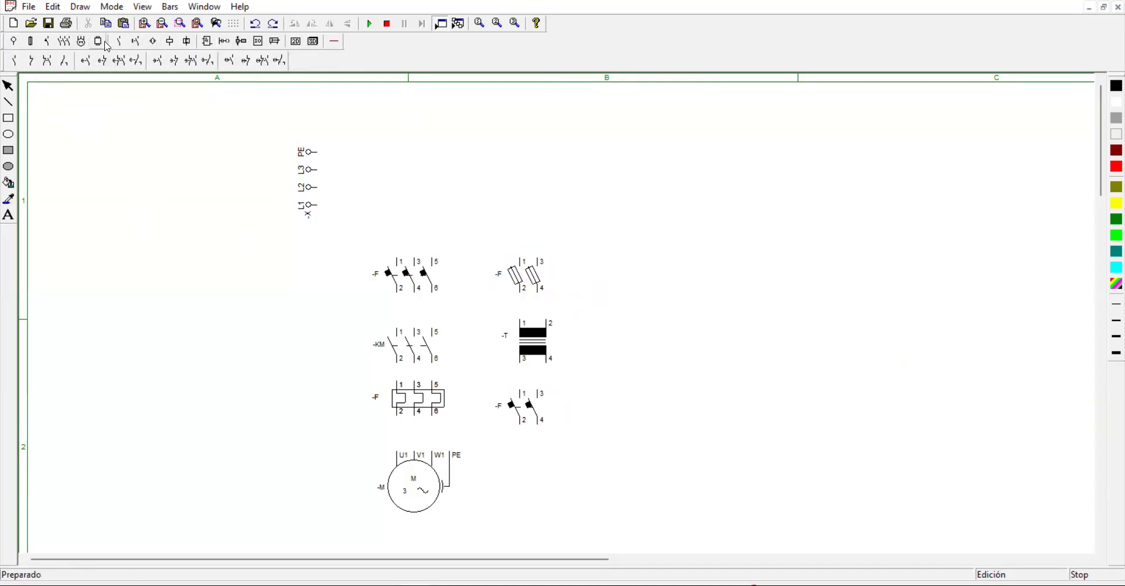
left_click(47, 42)
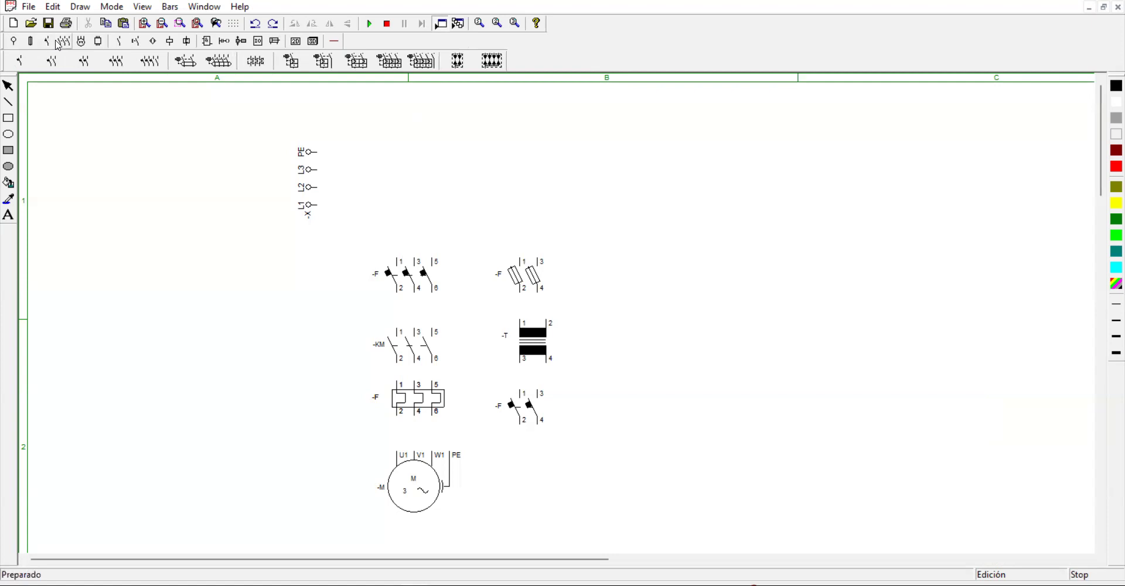
left_click(59, 45)
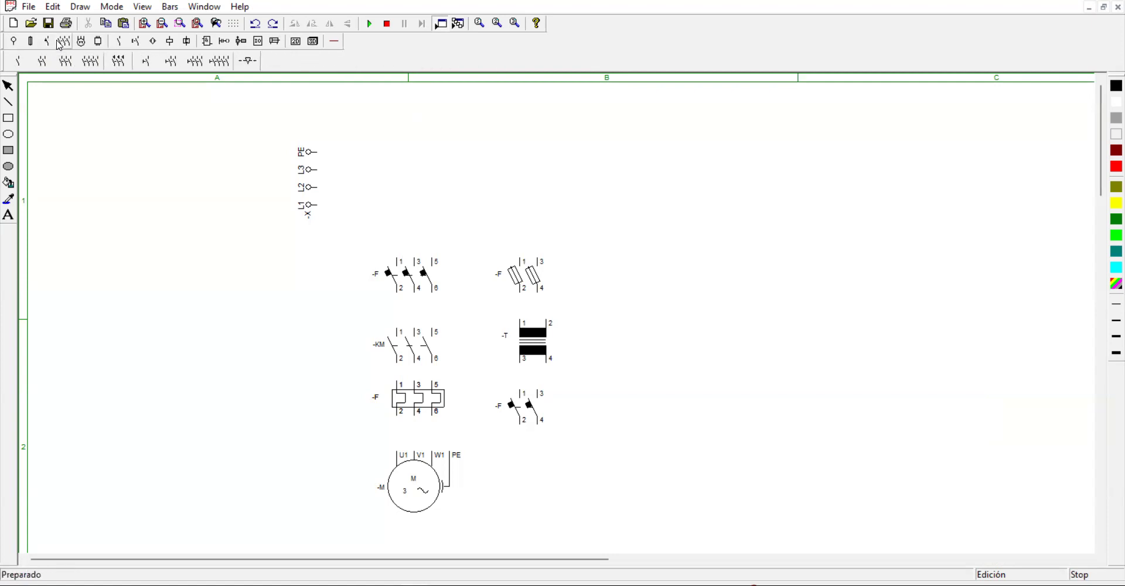
- Place a normally closed thermal overload relay contact 95-96 to the right of the two-pole fuse disconnector
left_click(118, 44)
left_click(247, 61)
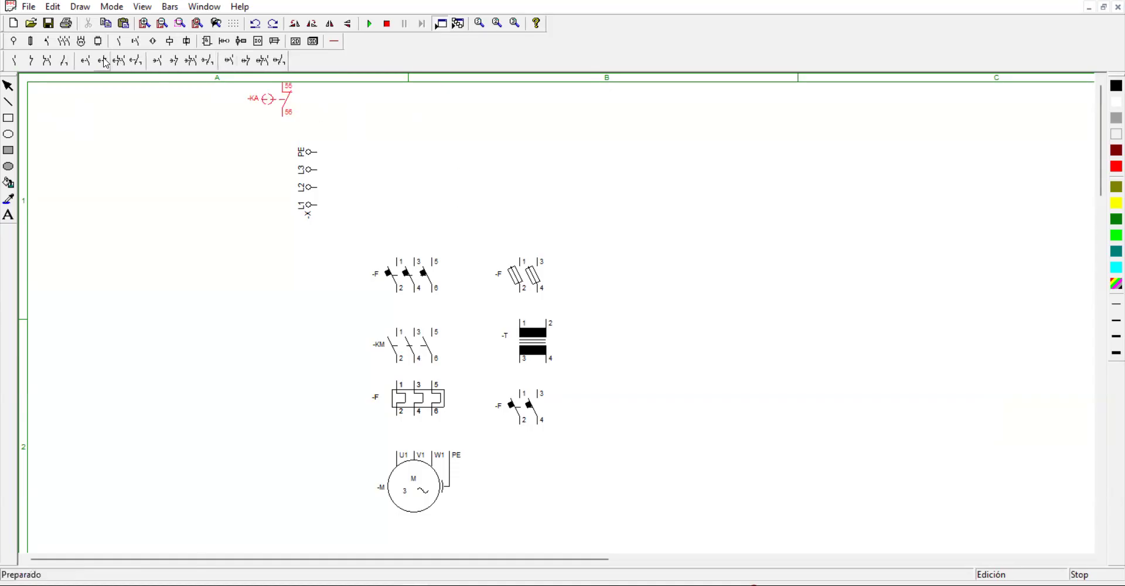
left_click(138, 43)
left_click(391, 61)
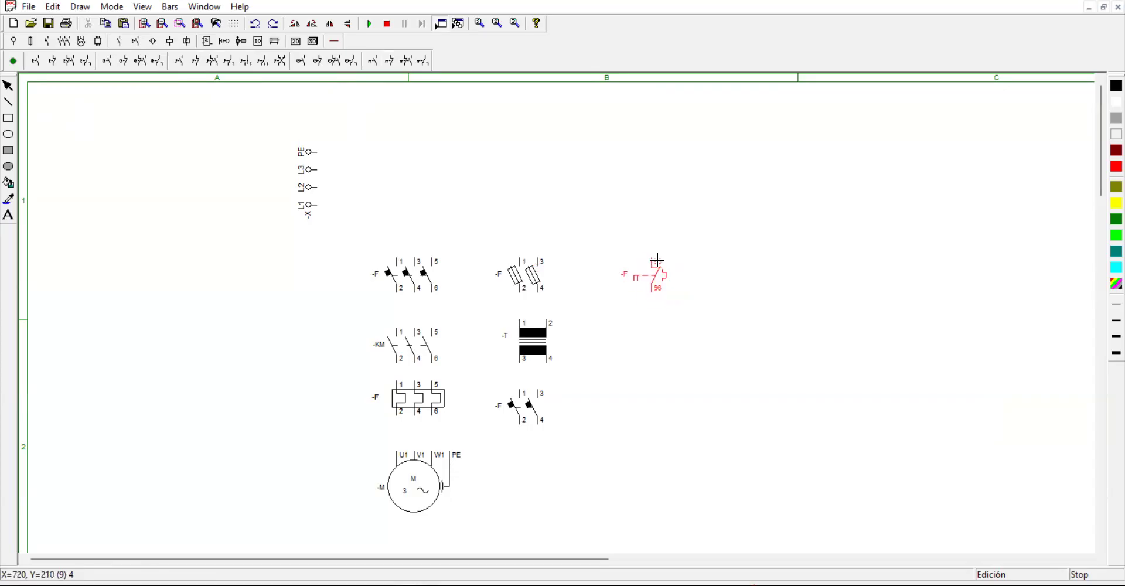
left_click(657, 260)
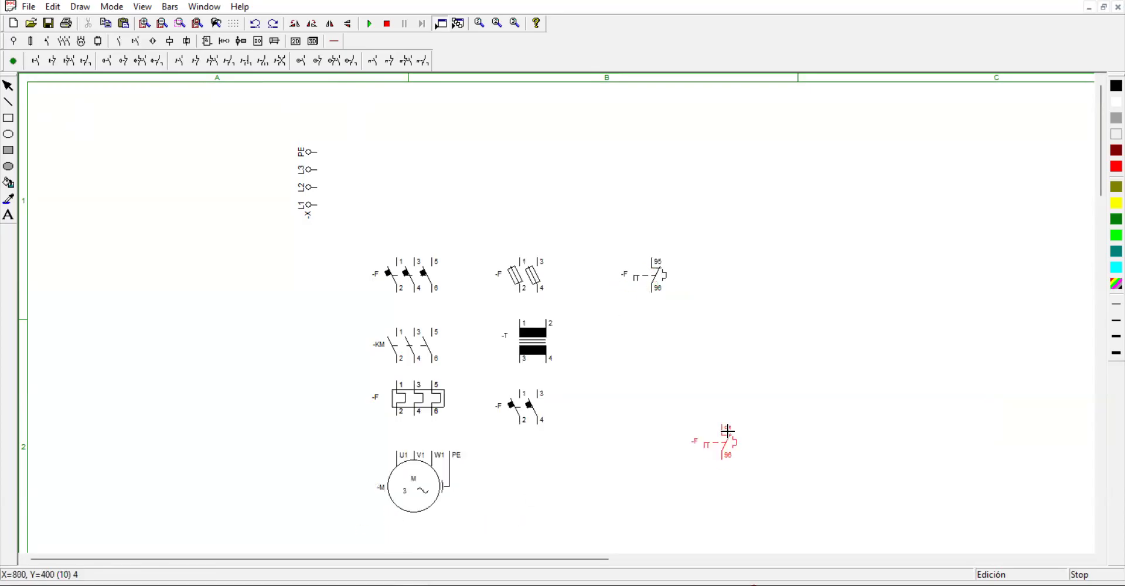
key("Escape")
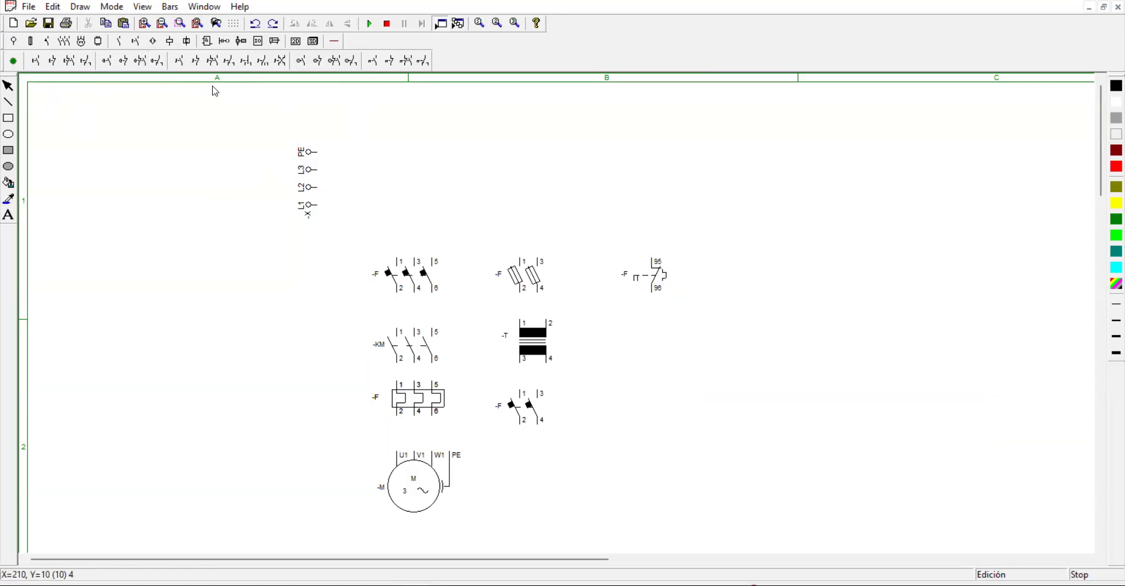
- Place a three-position I-II-III selector switch below the overload relay contact
left_click(248, 62)
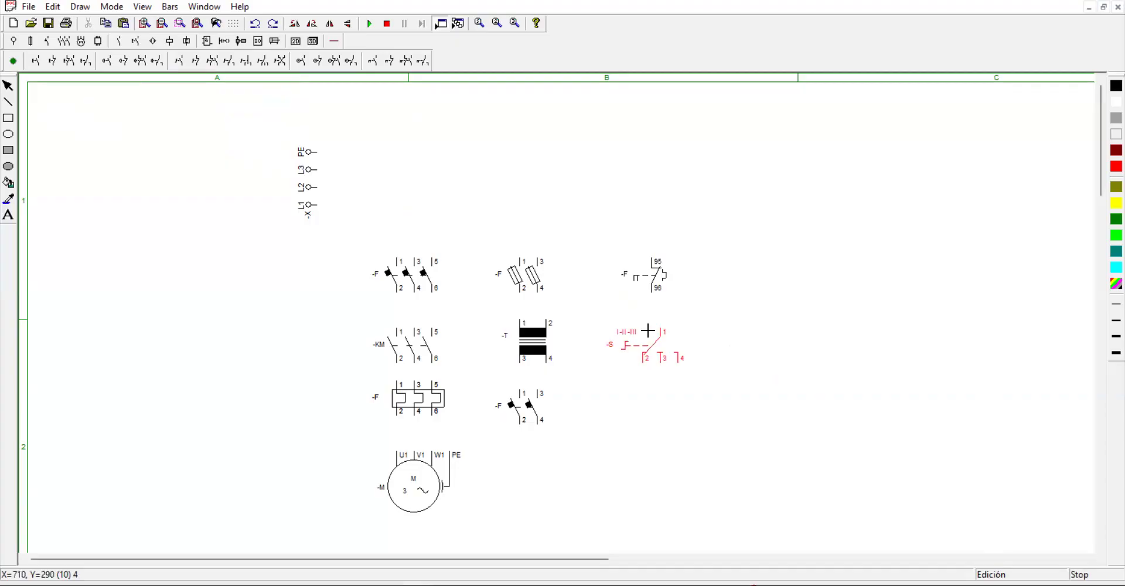
left_click(642, 328)
key("Escape")
- Move the overload relay contact and the selector switch up and to the right, with selector terminal 1 aligned under terminal 96
left_click_drag(599, 214, 769, 450)
left_click_drag(646, 354, 683, 305)
left_click(617, 370)
left_click_drag(636, 357, 667, 297)
left_click(796, 374)
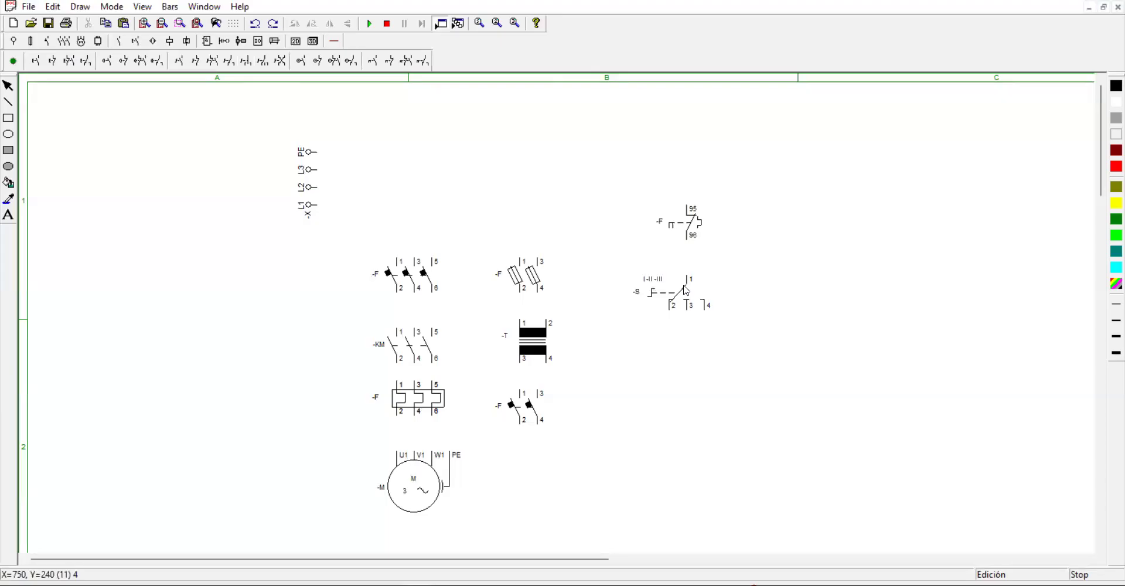
- Place a normally closed push button with a normally open push button beneath it, both aligned under terminal 2 of the selector switch
left_click(36, 62)
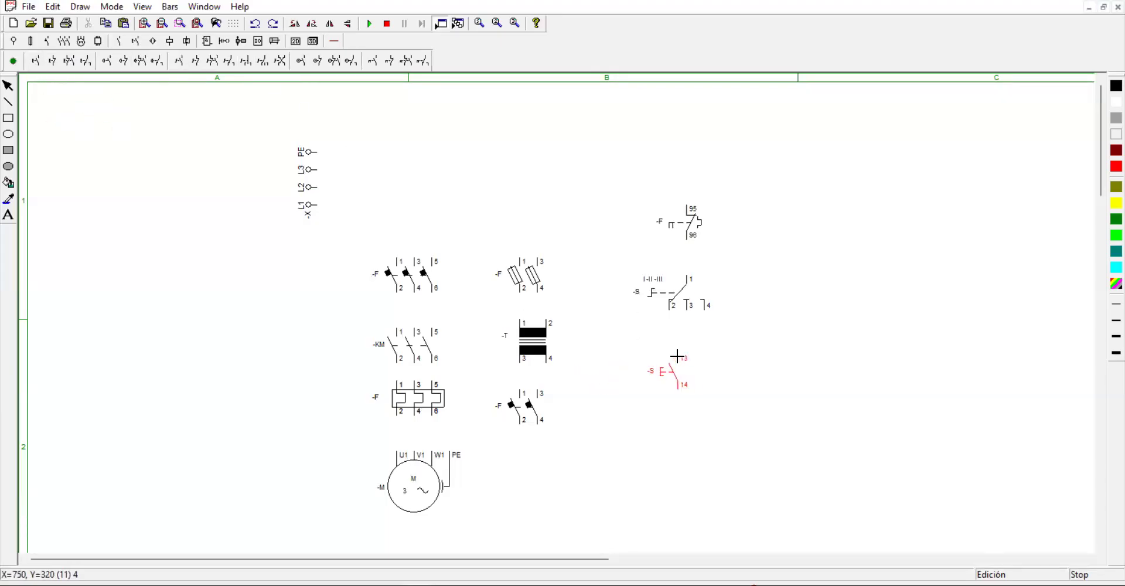
left_click(678, 399)
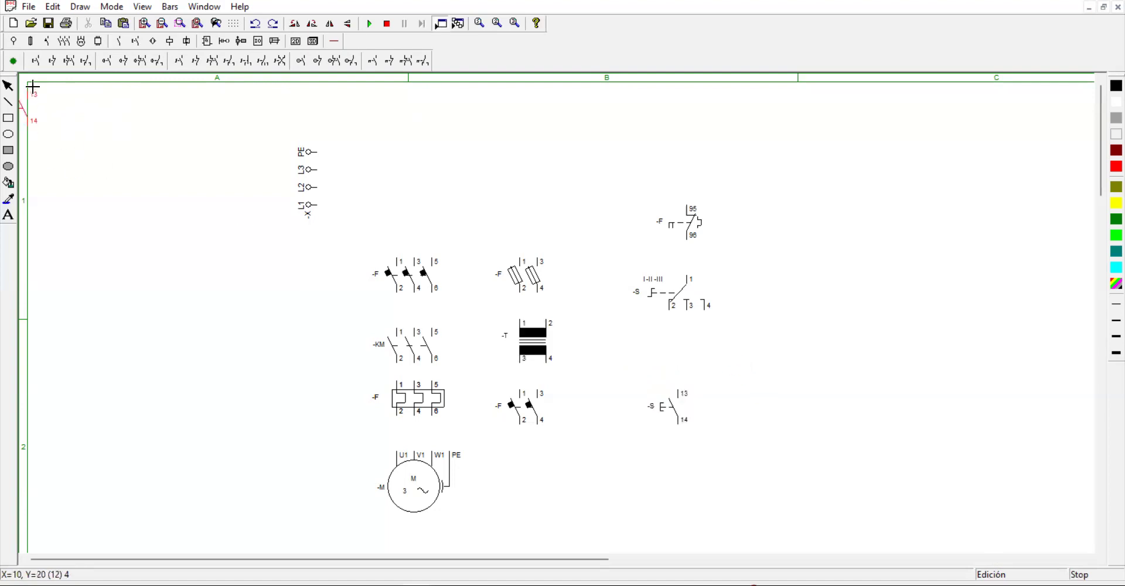
left_click(52, 61)
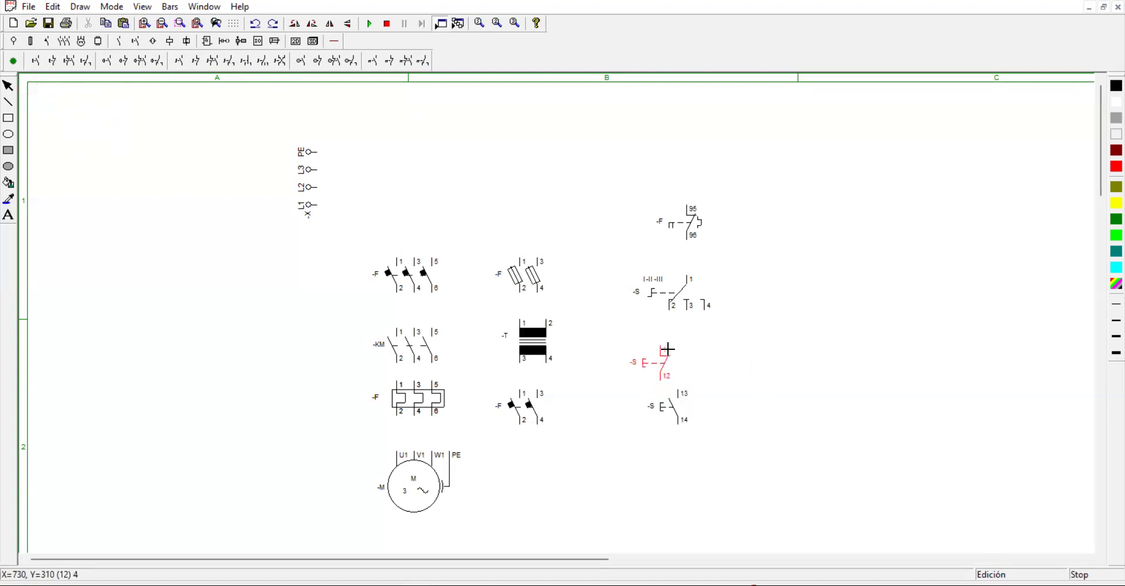
left_click(675, 341)
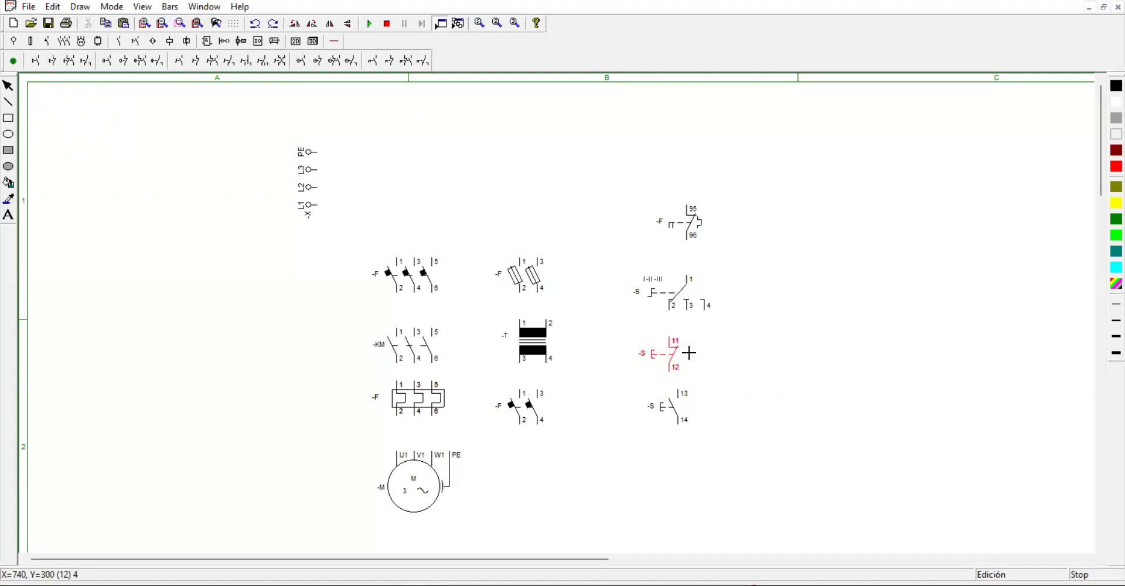
key("Escape")
left_click_drag(679, 411, 672, 437)
left_click_drag(669, 350, 670, 360)
left_click(741, 403)
- Place a normally open auxiliary contact 13-14 to the right of the normally open push button
scroll(697, 396, "down", 3)
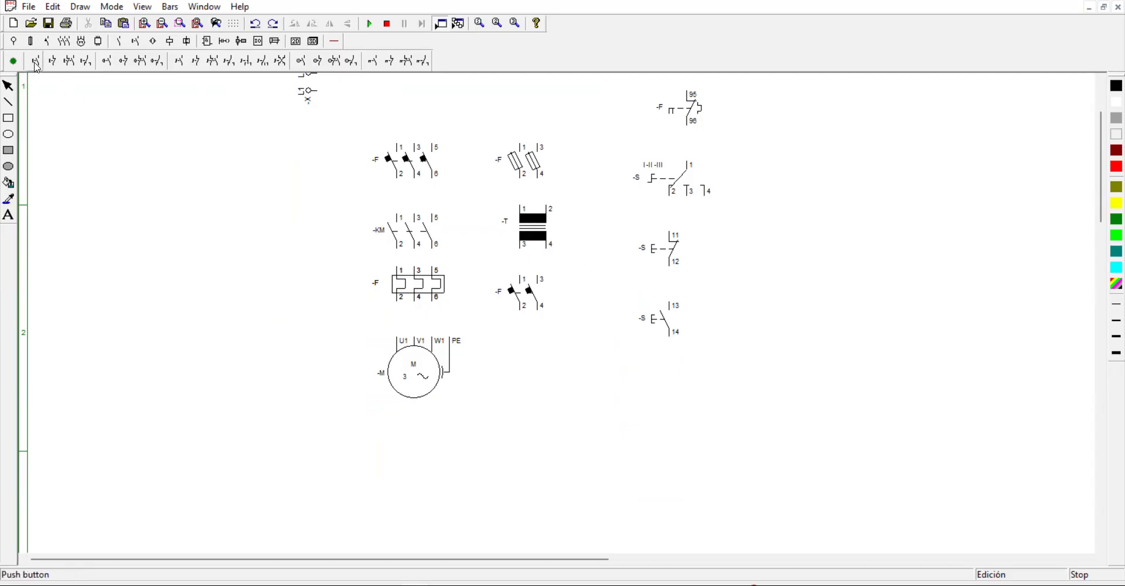
left_click(122, 42)
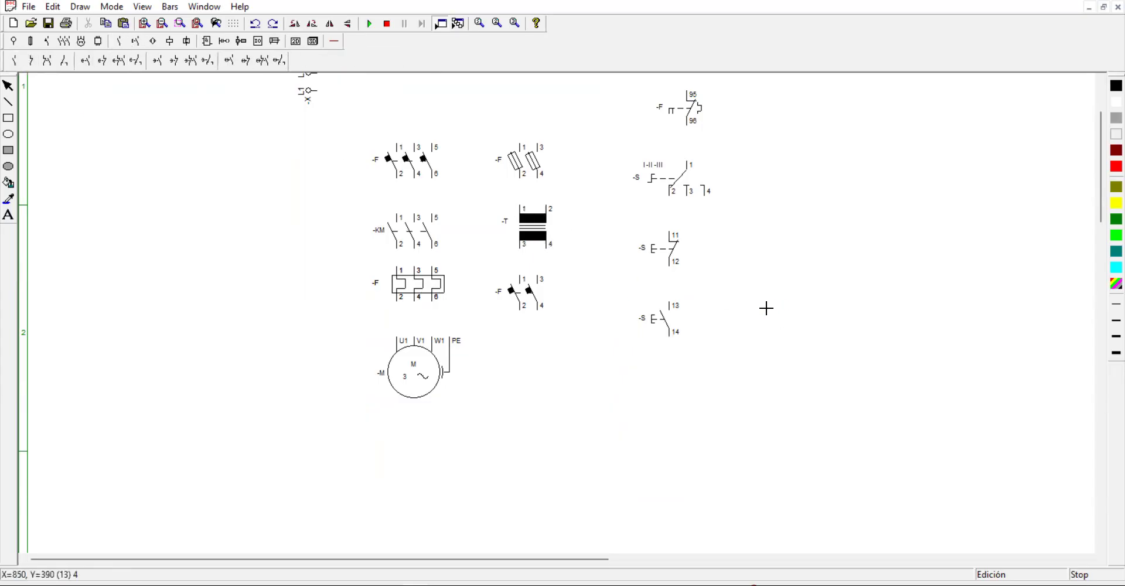
left_click(728, 301)
key("Escape")
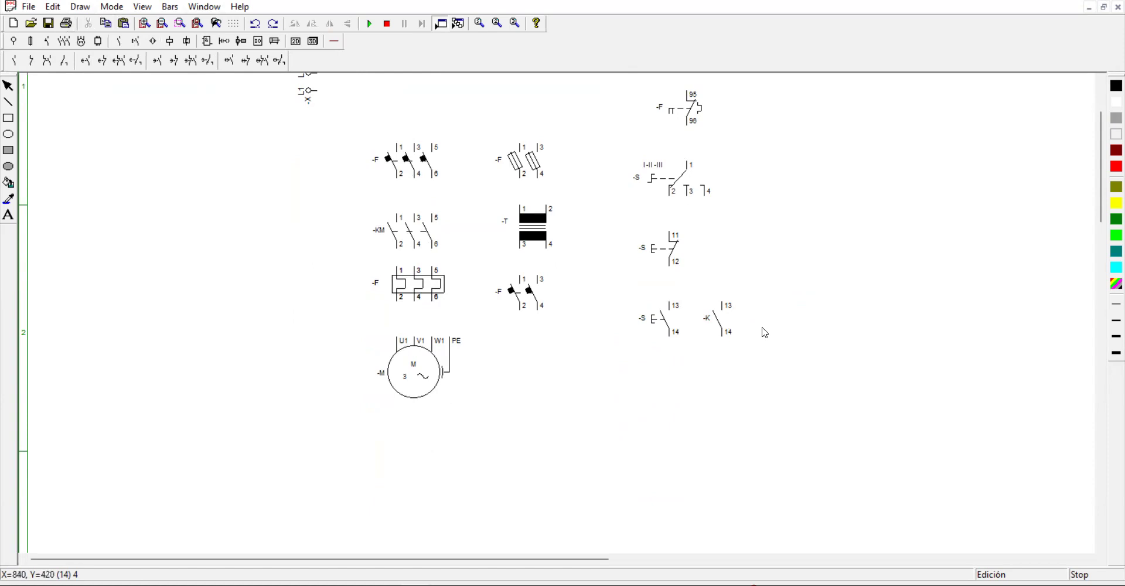
- Place a contactor coil A1-A2 directly below the normally open push button
left_click(171, 41)
left_click(12, 61)
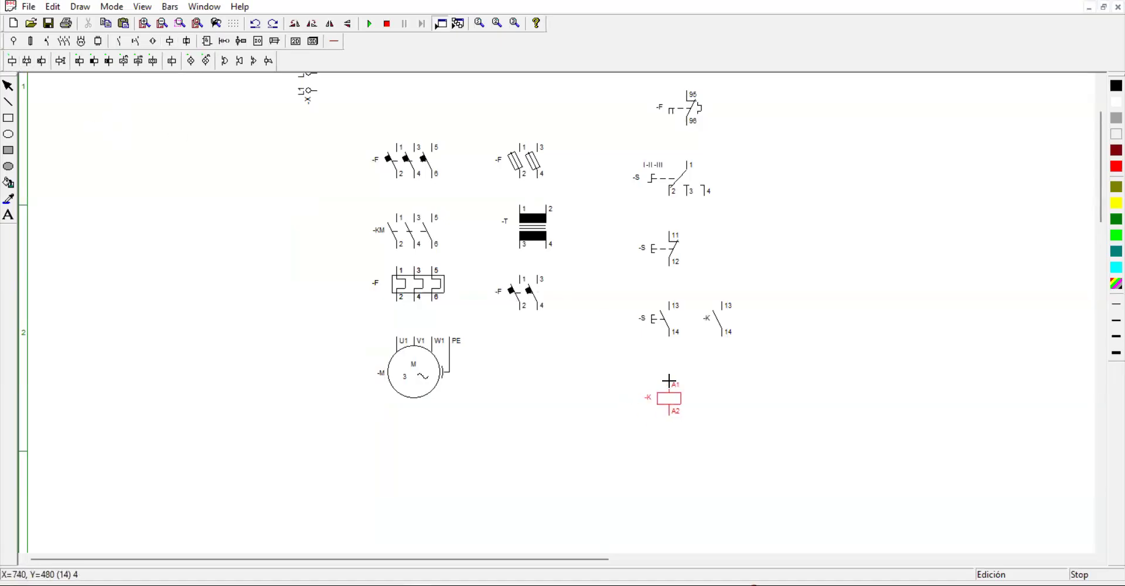
left_click(669, 381)
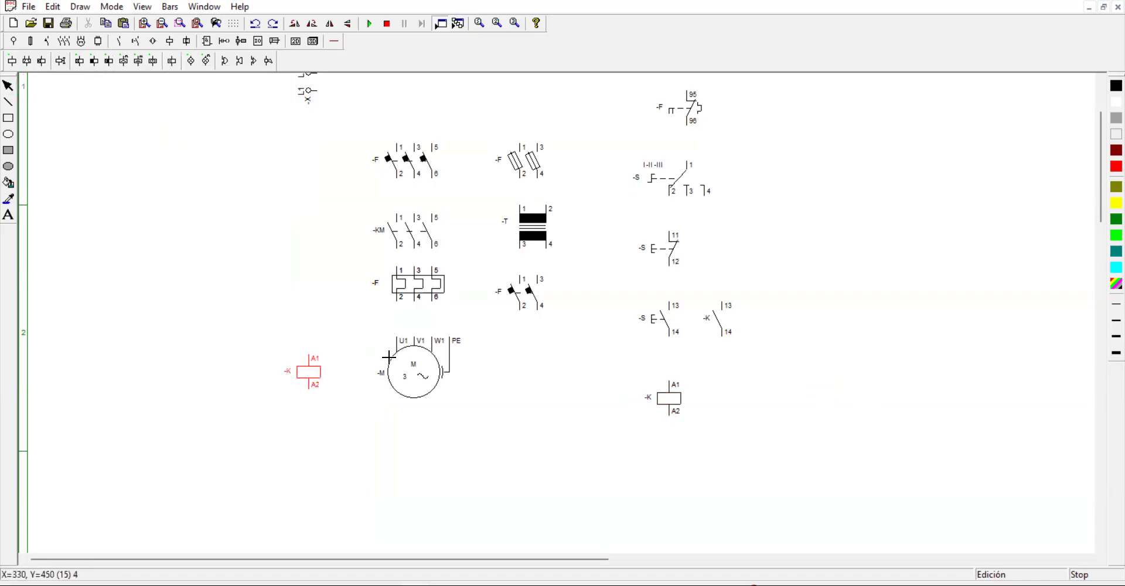
key("Escape")
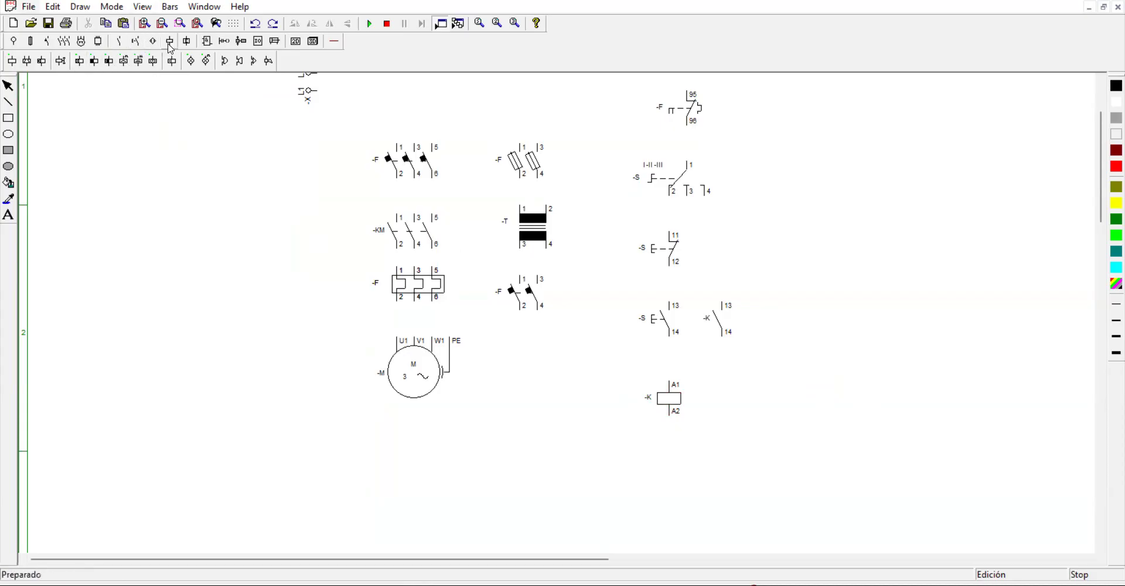
- Place a normally closed pressure switch to the right of the auxiliary contact
left_click(136, 43)
left_click(151, 42)
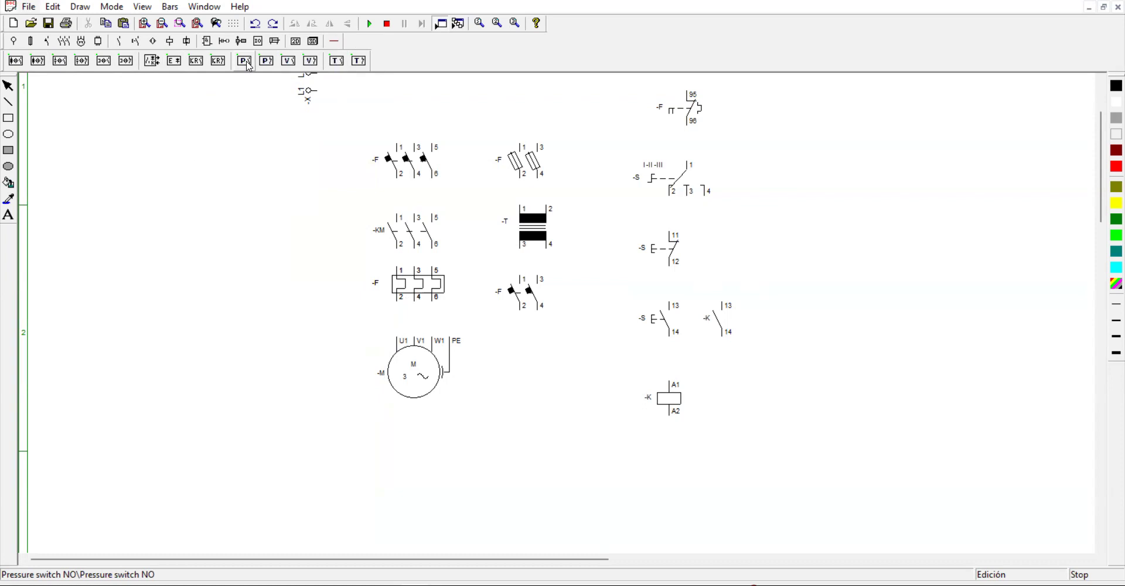
left_click(270, 63)
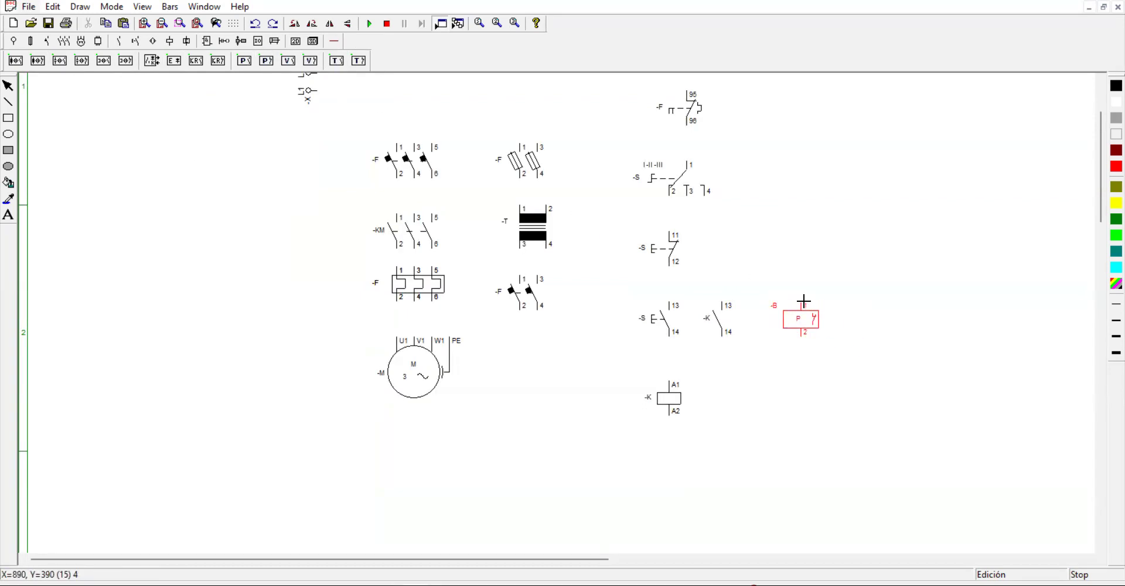
left_click(797, 304)
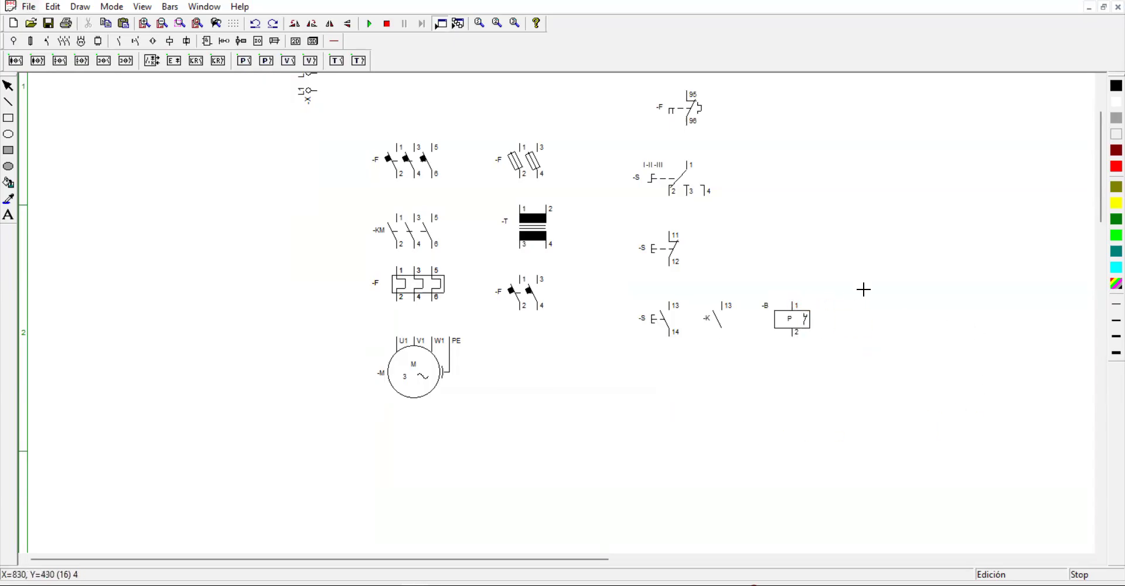
key("Escape")
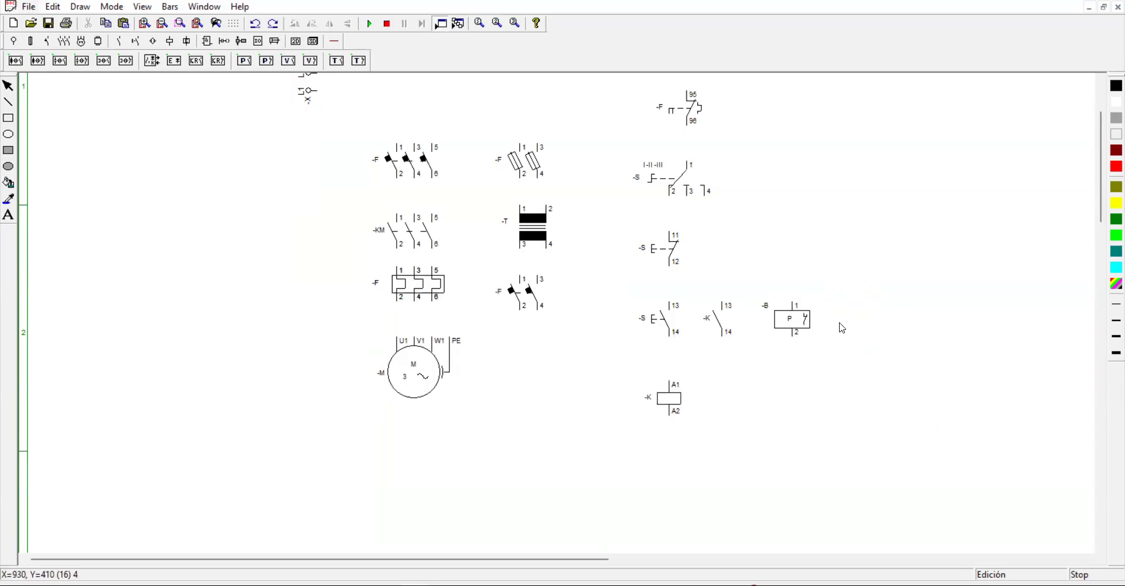
- Rename the three-pole breaker as QF1
scroll(462, 311, "up", 3)
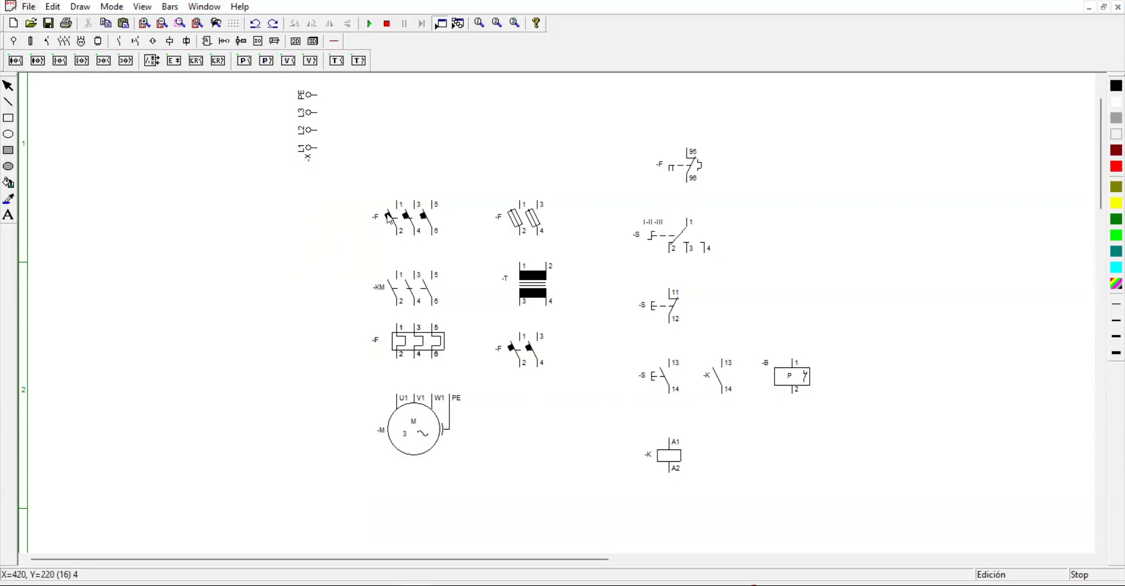
left_click(410, 223)
double_click(410, 222)
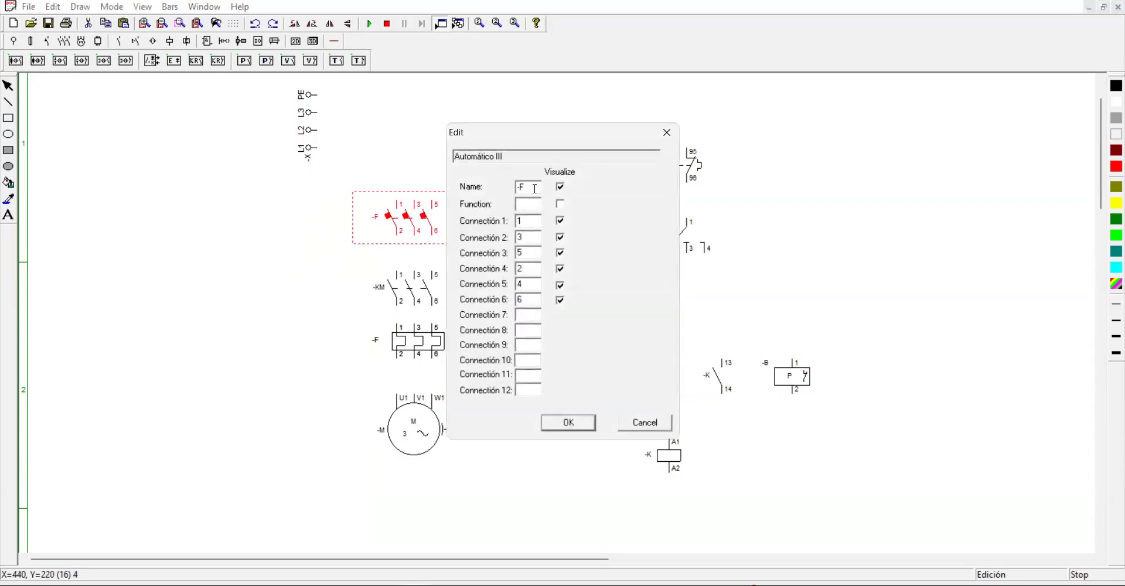
type("qf1")
key("Caps_Lock")
type("QF")
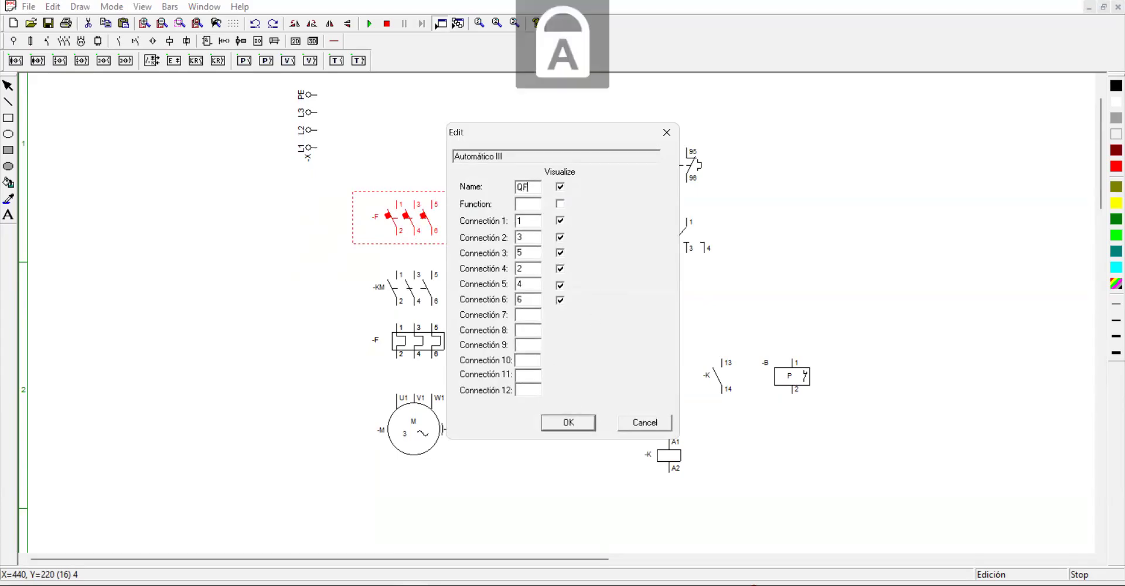
type("1")
left_click(566, 425)
- Rename the three-pole contactor as KM1
left_click(408, 288)
double_click(432, 289)
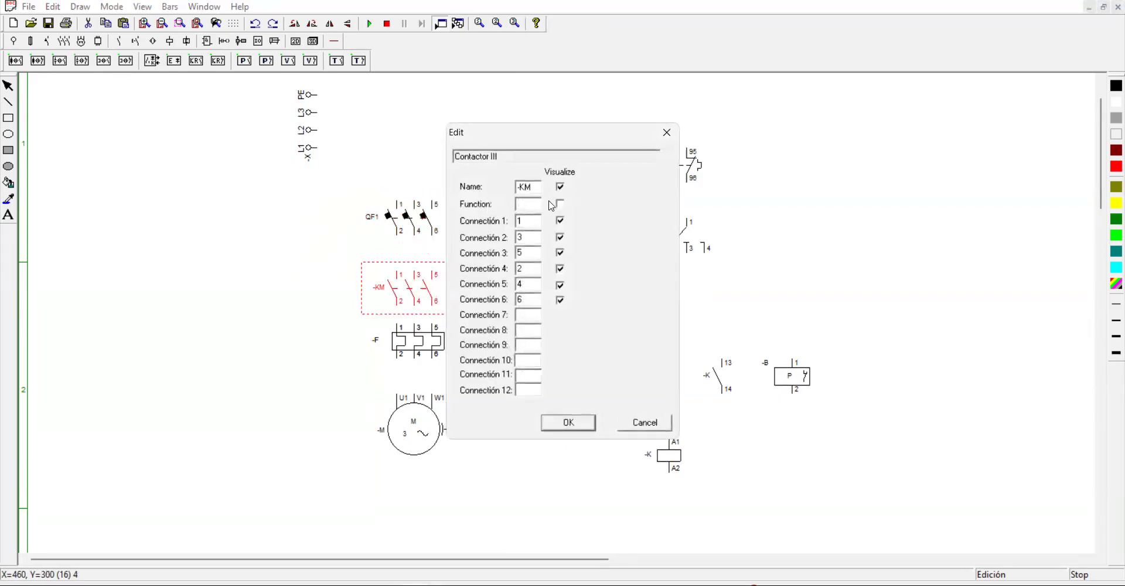
double_click(528, 187)
type("K")
left_click(568, 422)
- Rename the three-pole thermal overload relay as F1
left_click(423, 337)
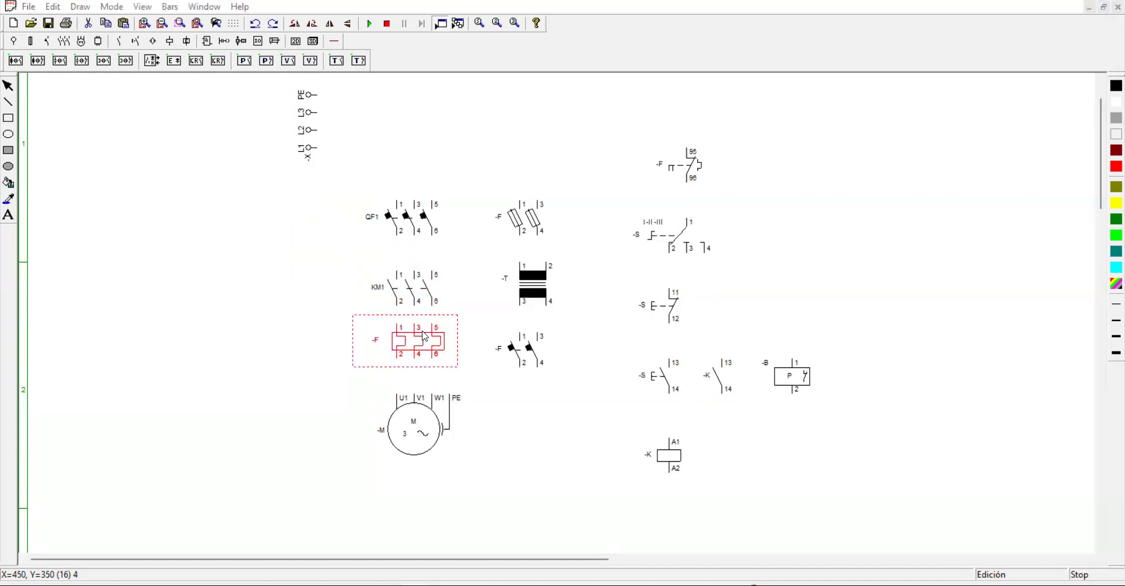
double_click(423, 337)
left_click_drag(538, 188, 462, 186)
type("F1")
left_click(568, 423)
- Rename the three-phase motor as M1
left_click(422, 428)
double_click(422, 427)
left_click_drag(537, 185, 485, 189)
type("M1")
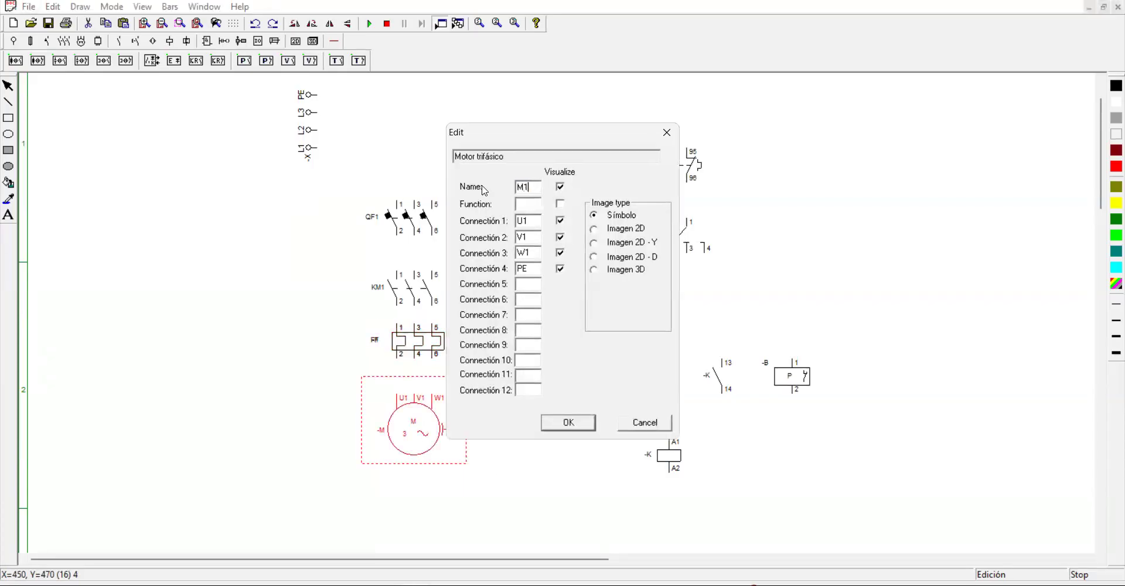
left_click(568, 422)
- Try shifting overload relay F1 down towards the motor, and move it back up under contactor KM1
mouse_move(429, 341)
left_mouse_down()
mouse_move(305, 340)
mouse_move(486, 381)
mouse_move(430, 359)
left_mouse_up()
left_click(436, 351)
key("Delete")
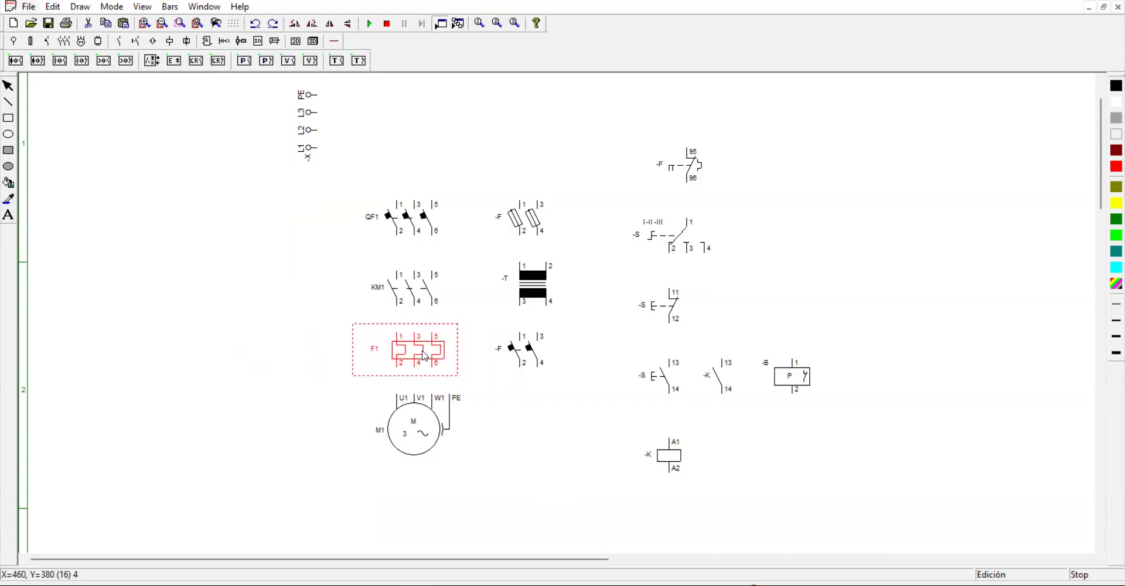
left_click(469, 381)
left_click_drag(426, 361, 424, 353)
left_click(461, 387)
- Move motor M1 further down to leave more space below overload relay F1
left_click_drag(420, 430, 420, 447)
left_click(601, 462)
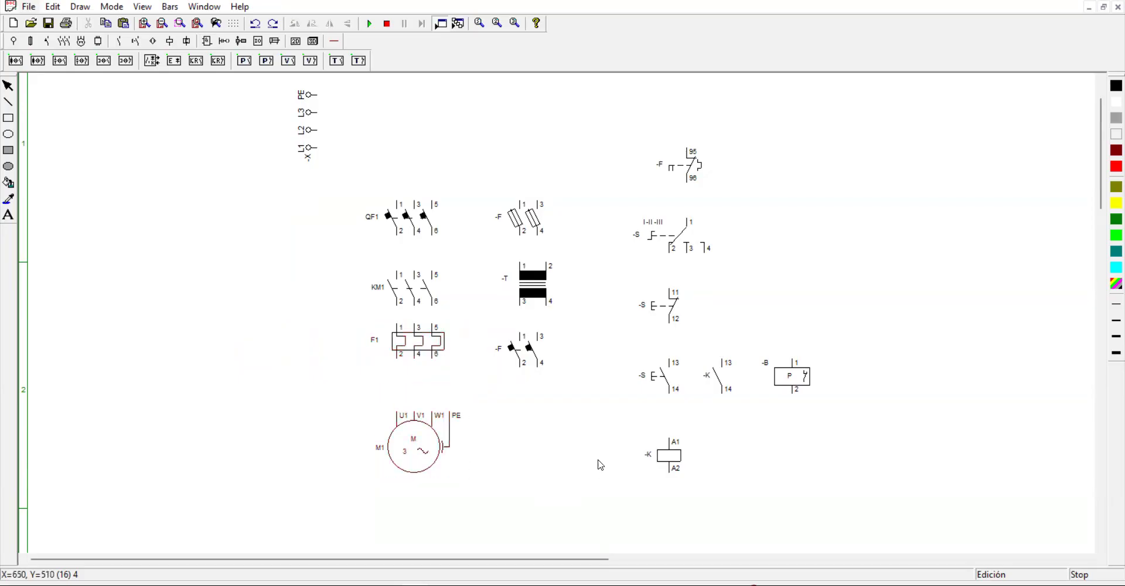
- Rename the two-pole fuse disconnector as F2 and the transformer as T1
double_click(527, 221)
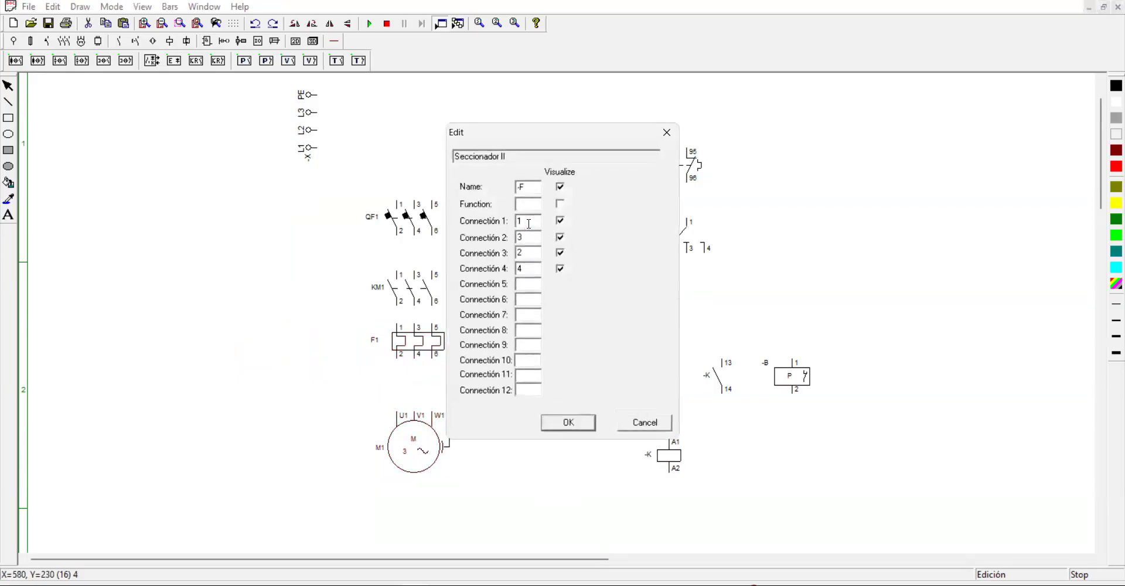
left_click_drag(532, 185, 475, 187)
type("F")
left_click(580, 420)
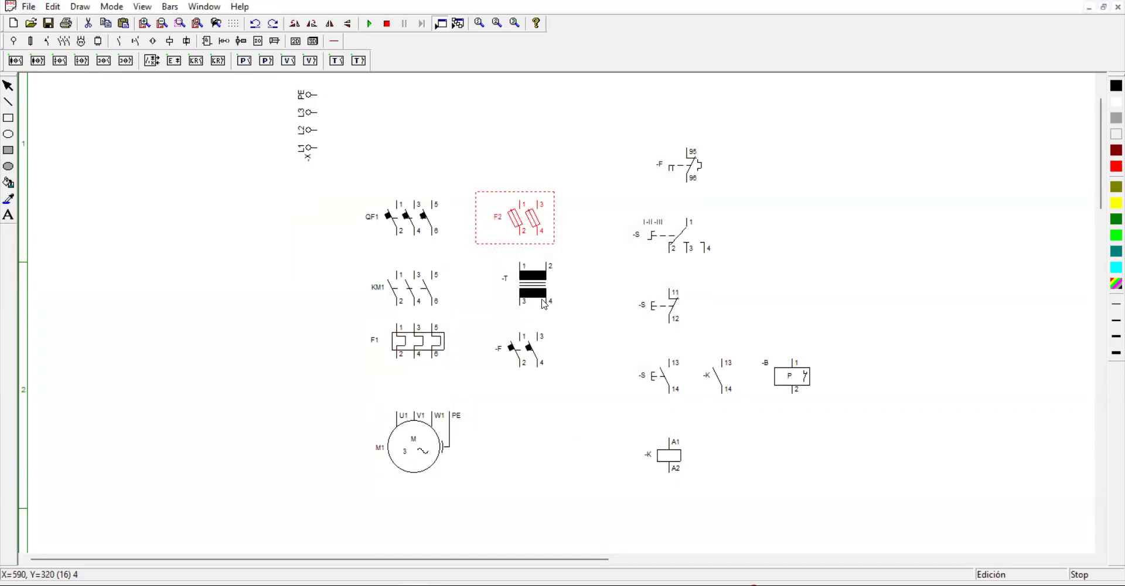
double_click(534, 281)
double_click(534, 185)
type("T1")
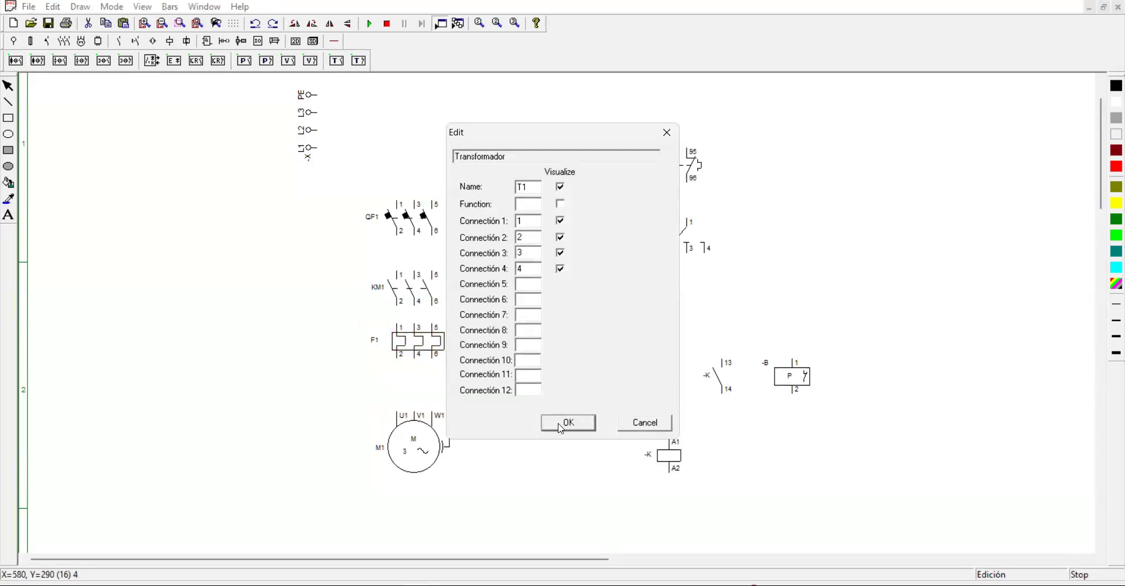
left_click(568, 423)
- Rename the two-pole breaker below the transformer as QF2
double_click(522, 348)
double_click(525, 185)
type("QF1")
key("BackSpace")
type("2")
left_click(572, 422)
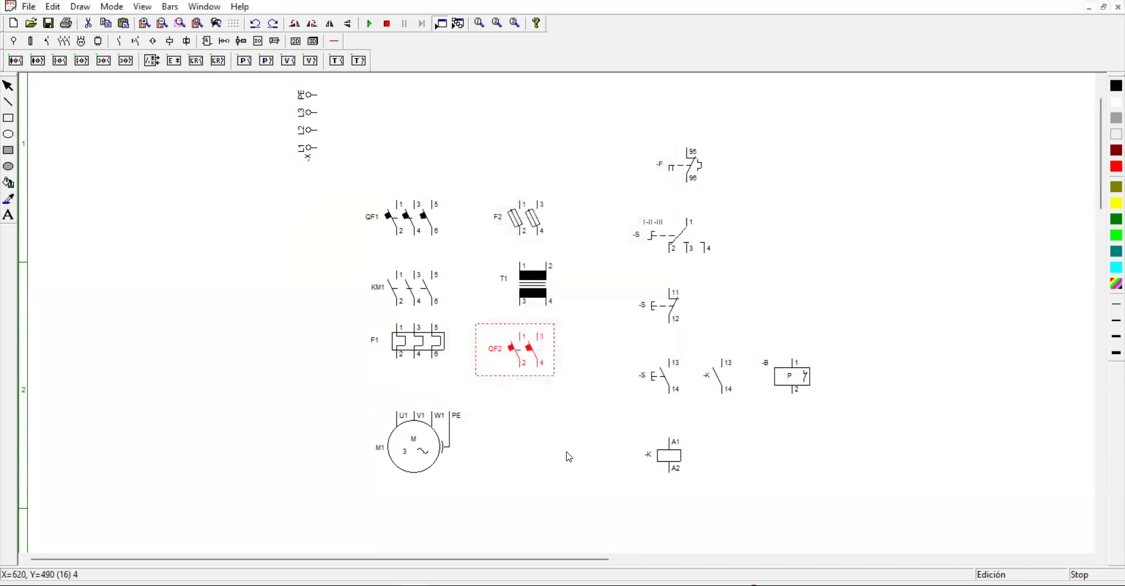
- Rename the overload relay contact 95-96 as F1 to link it to the power-circuit relay
double_click(692, 167)
left_click_drag(528, 189, 495, 185)
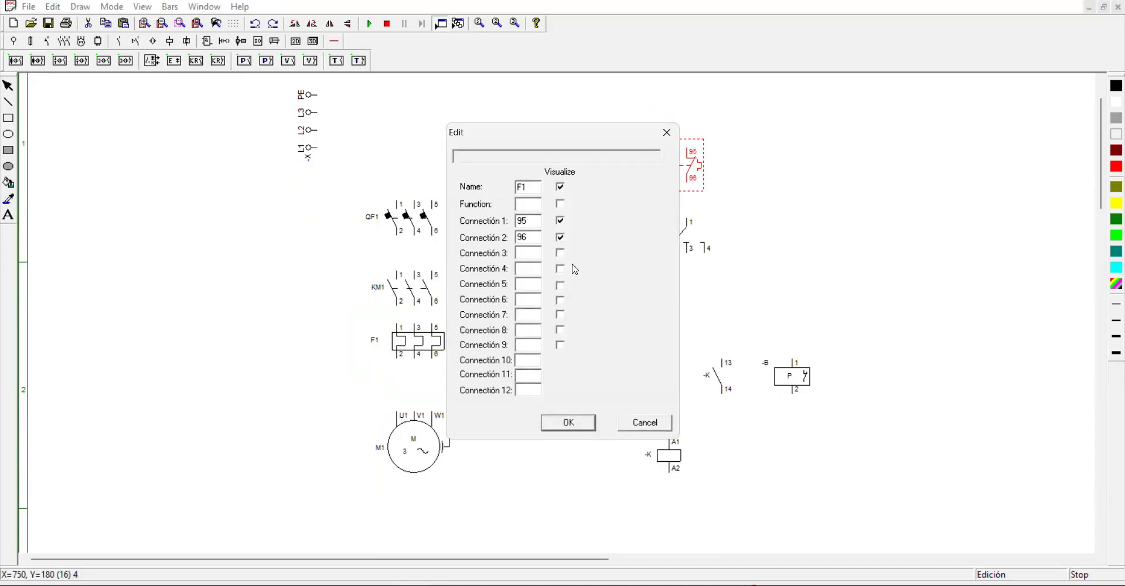
left_click(578, 422)
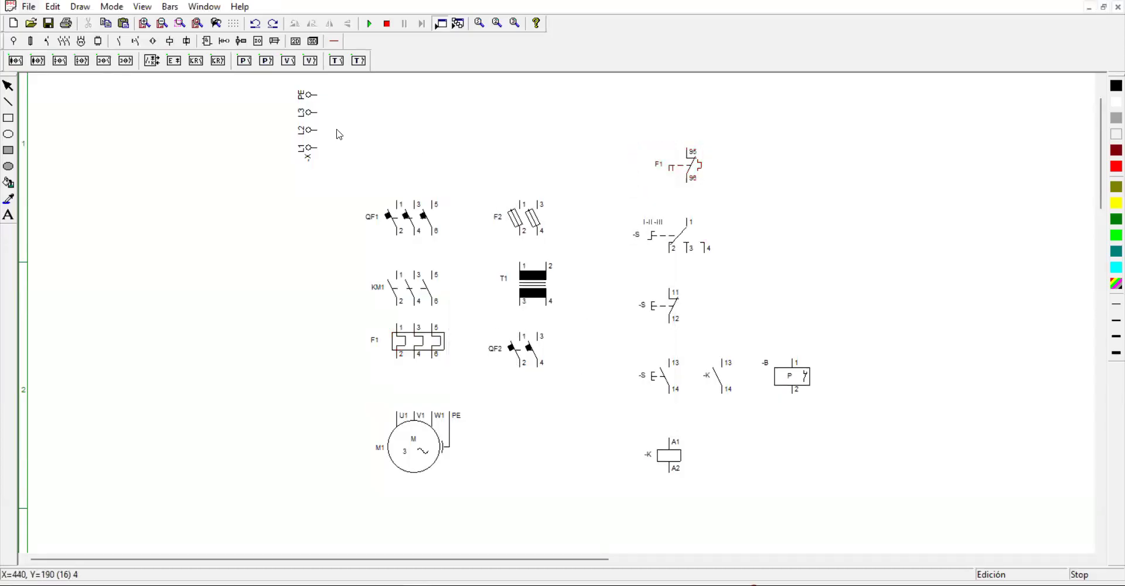
left_click(208, 42)
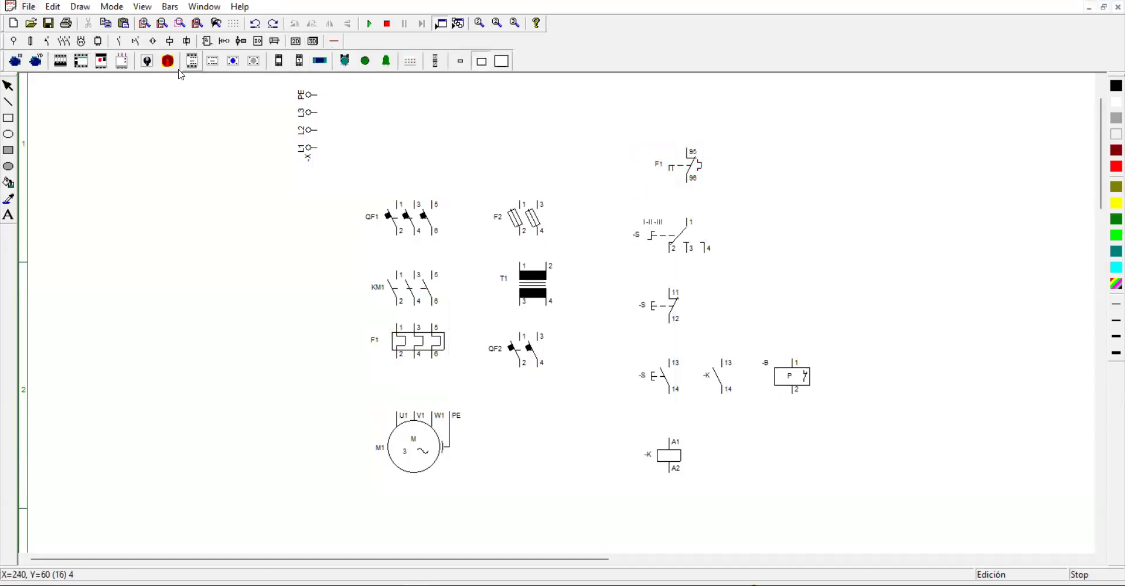
left_click(119, 65)
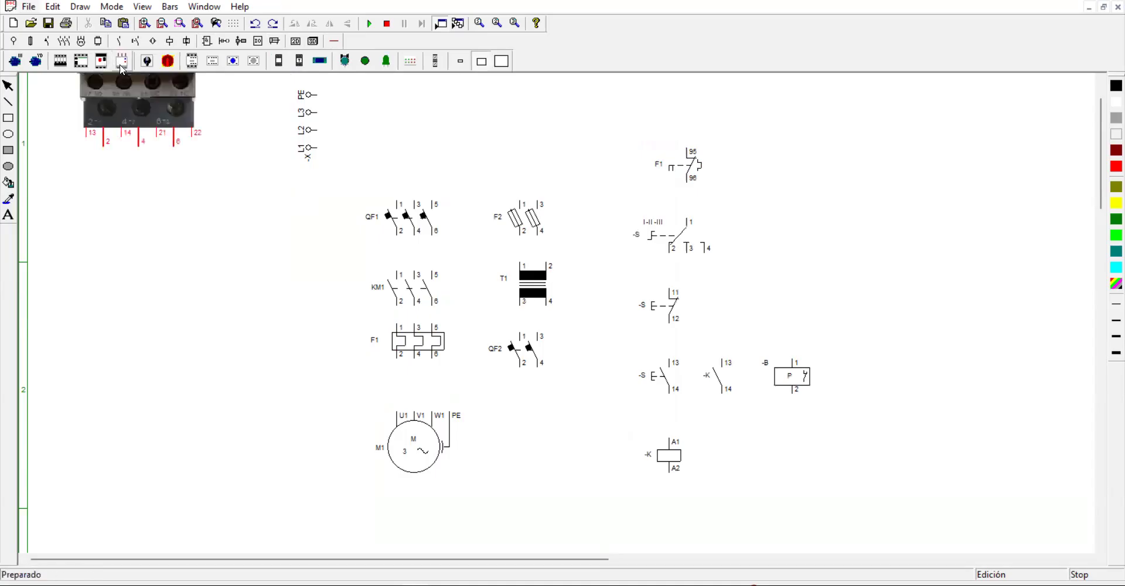
left_click(176, 195)
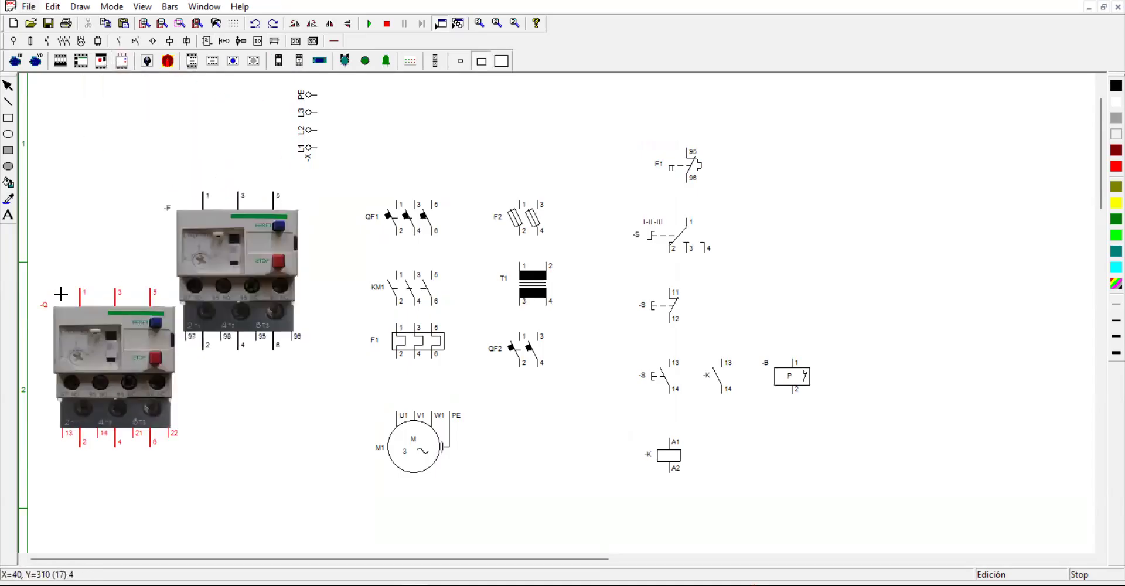
key("Escape")
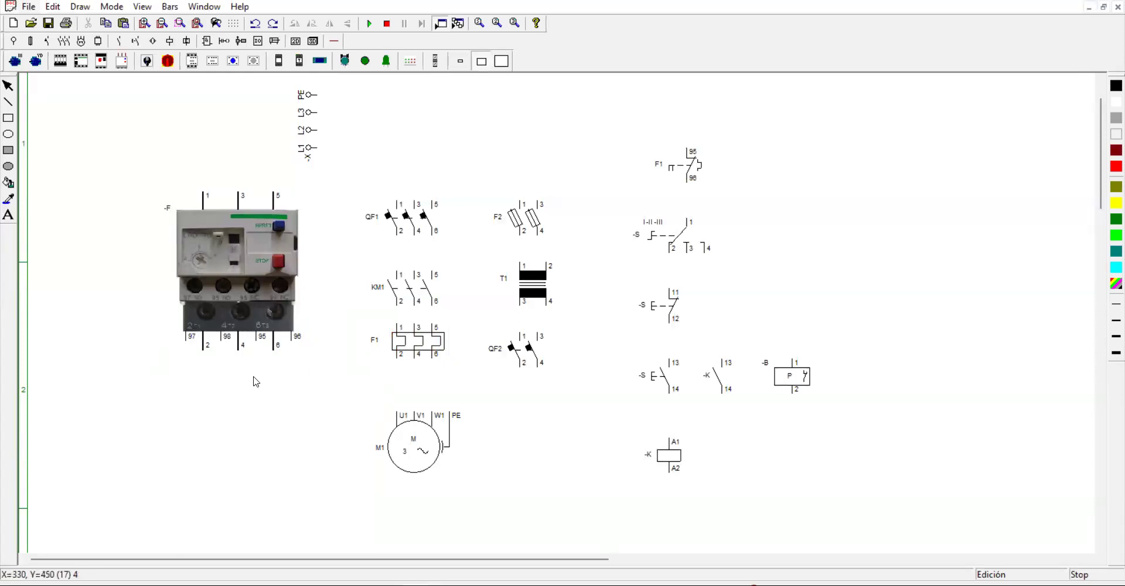
left_click(235, 286)
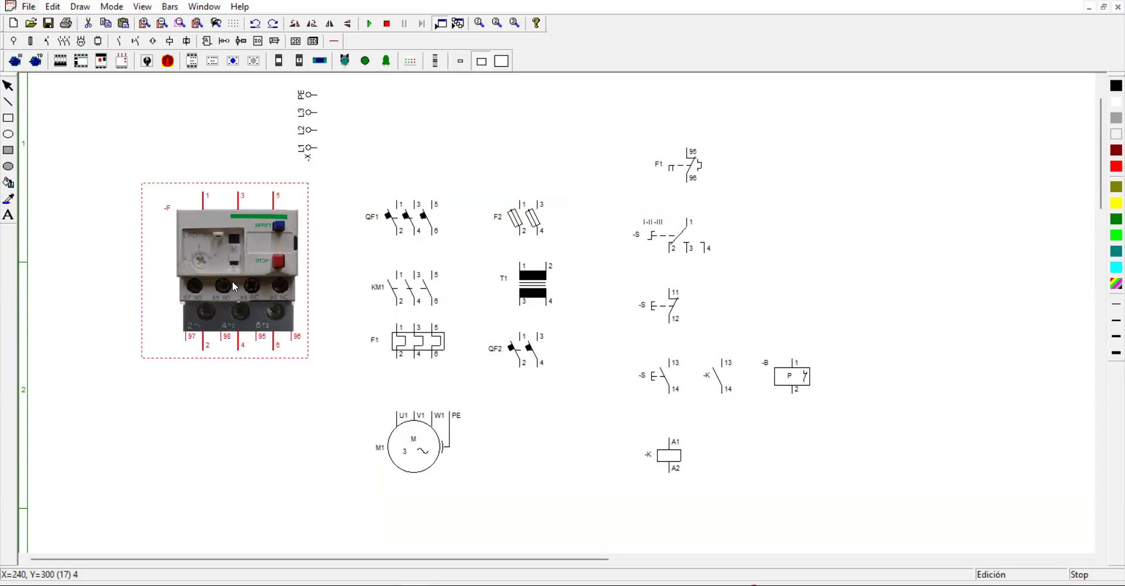
key("Delete")
- Rename the three-position selector switch in the control circuit as S1
left_click(676, 248)
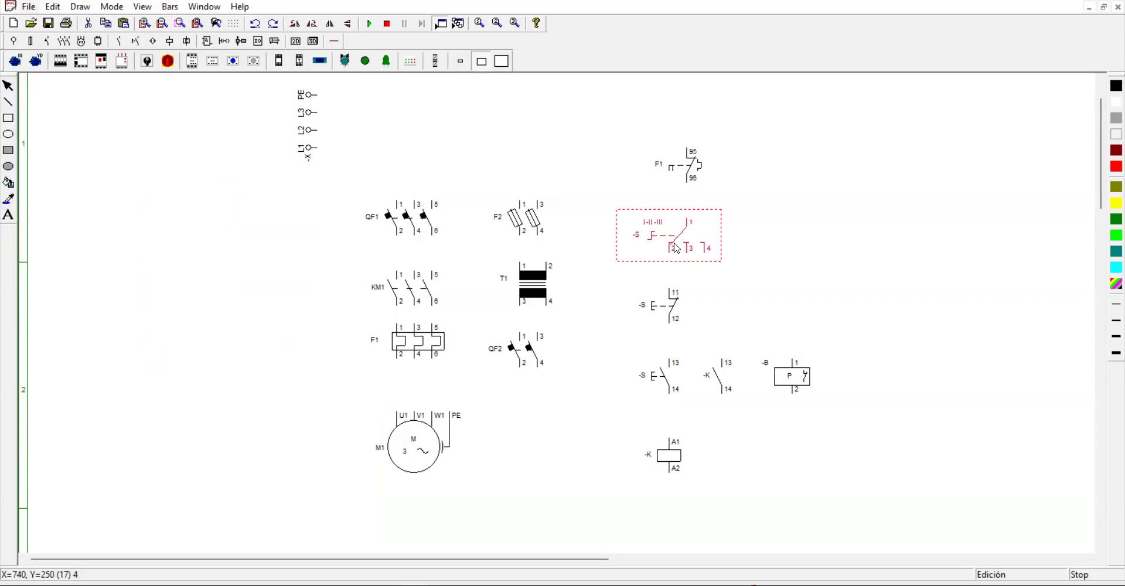
double_click(677, 248)
left_click_drag(527, 187, 501, 187)
type("S")
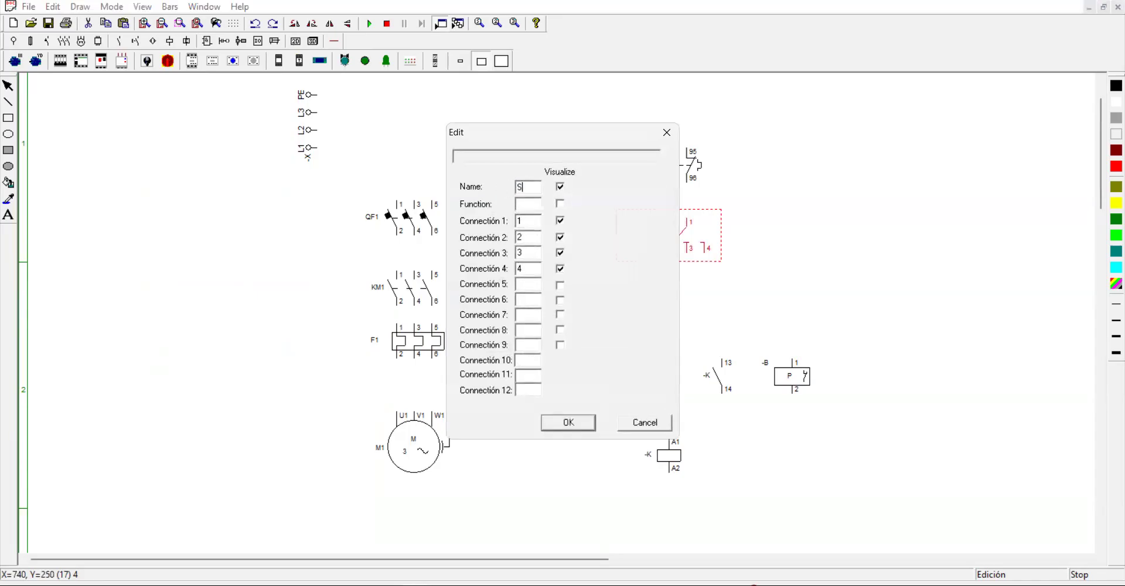
type("1")
left_click(565, 422)
- Rename the normally closed push button as PB1 and display its function as STOP
left_click(673, 317)
double_click(673, 317)
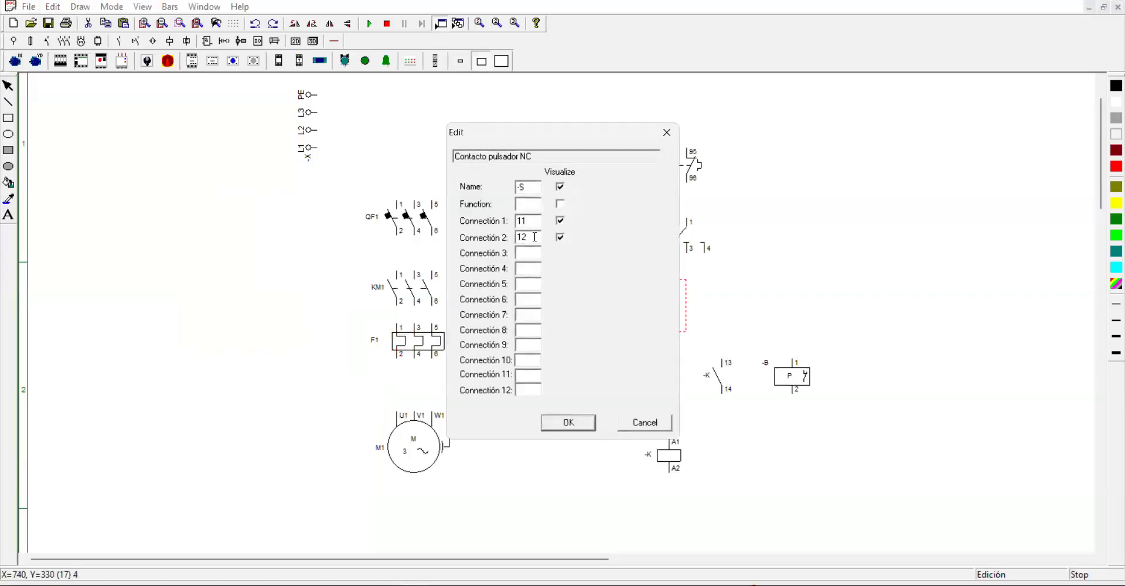
left_click_drag(529, 185, 479, 188)
type("F")
left_click(523, 203)
type("STOP")
left_click(545, 423)
- Rename the normally open push button as PB2 and display its function as START
double_click(670, 385)
double_click(527, 187)
type("P")
type("START")
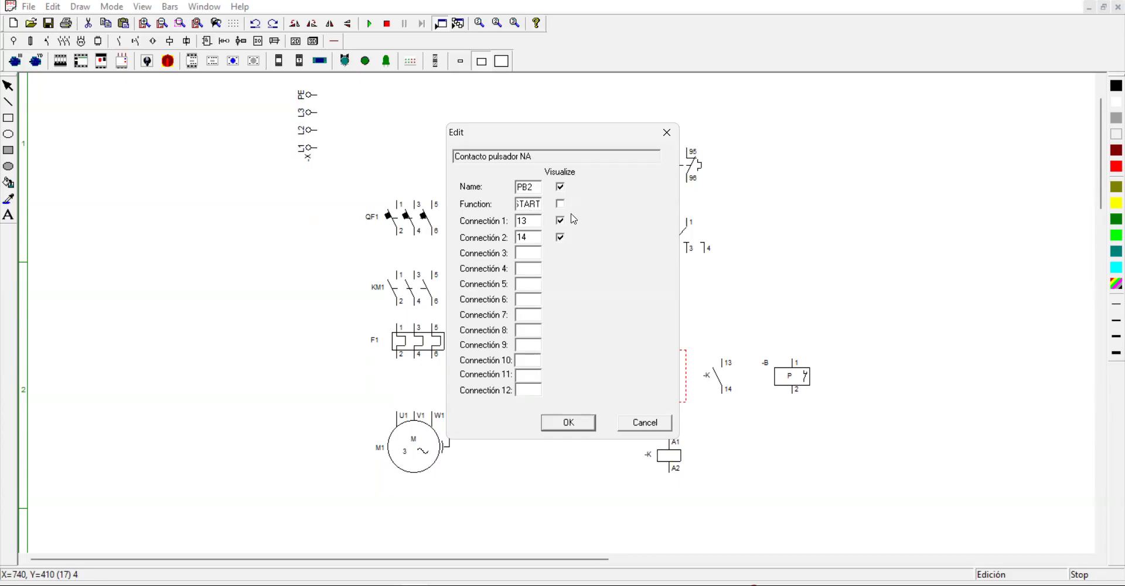
left_click(568, 422)
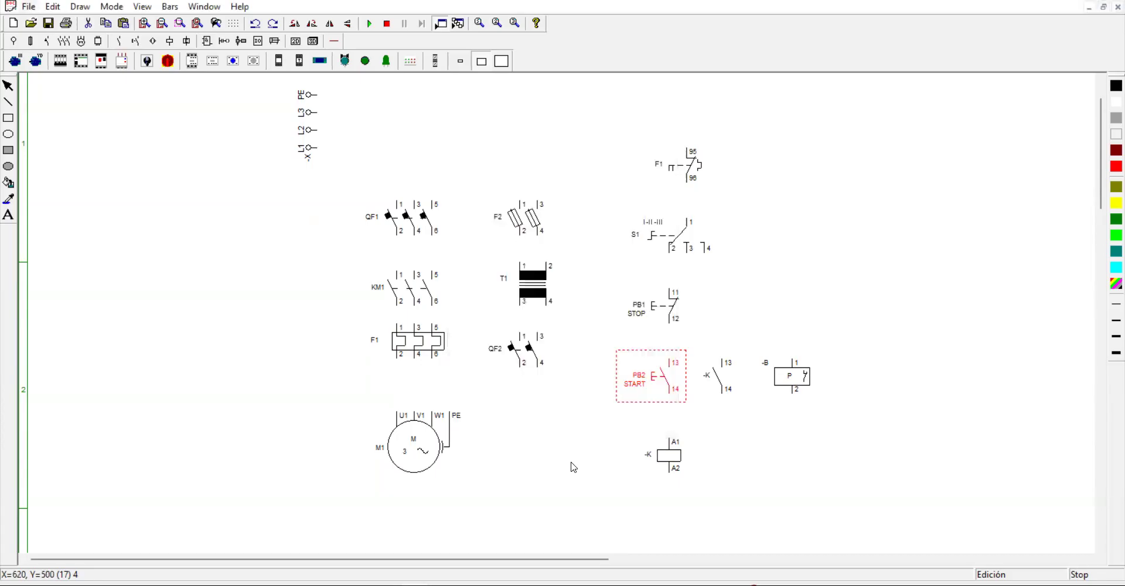
- Rename the normally open auxiliary contact 13-14 as KM1 to link it to the contactor
double_click(714, 381)
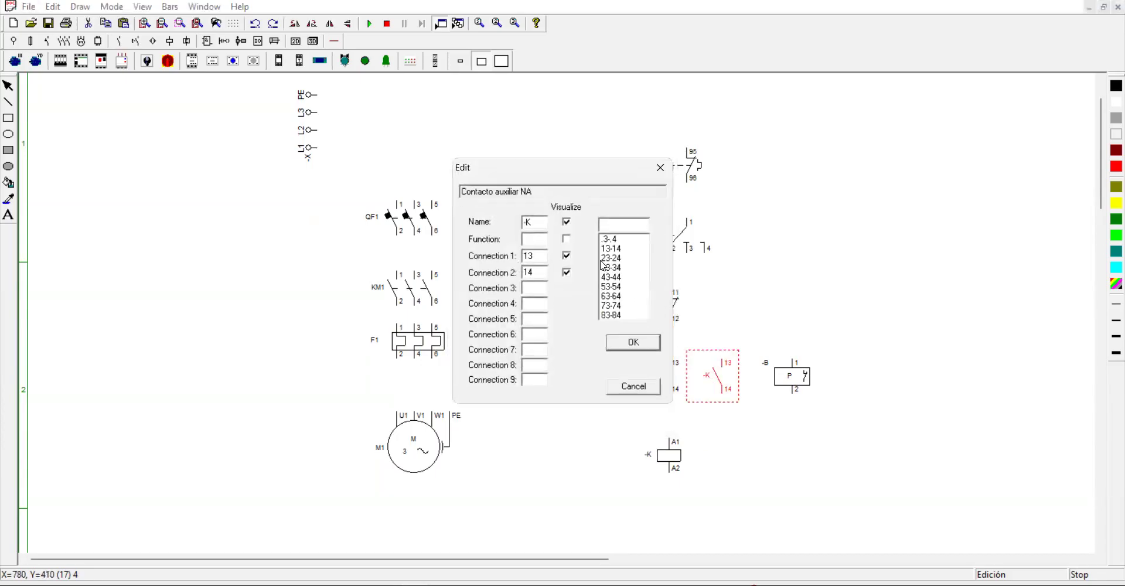
left_click_drag(535, 227, 502, 226)
type("KM1")
left_click(634, 343)
- Rename the two-wire pressure switch as B and display its function as P.S
left_click(803, 382)
double_click(803, 382)
left_click_drag(528, 219, 518, 221)
type("B")
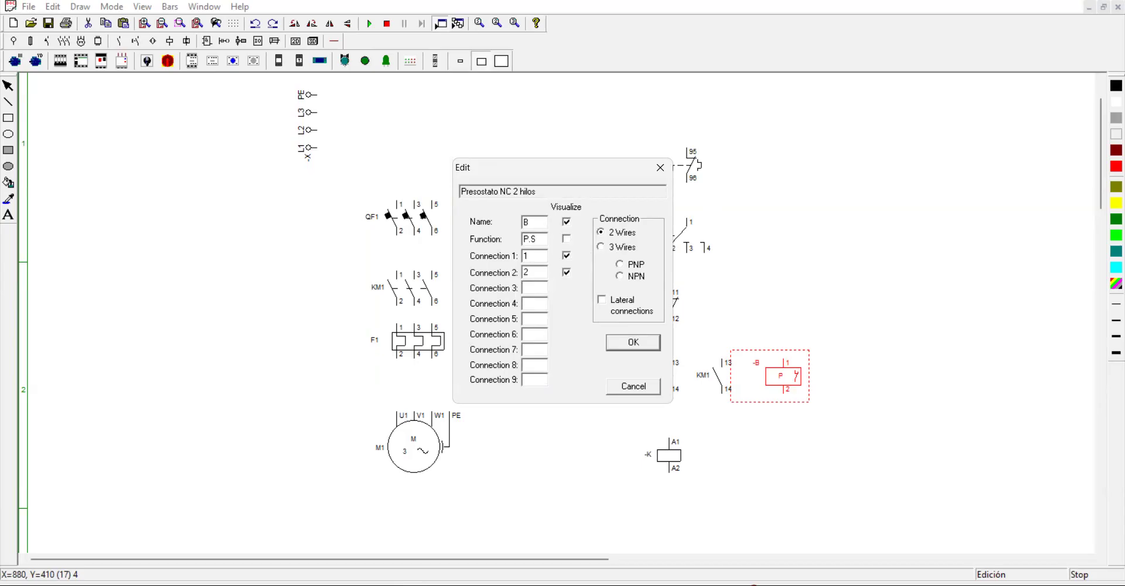
left_click(633, 342)
- Rename the coil A1-A2 as KM1 to link it to the contactor's contacts
double_click(667, 455)
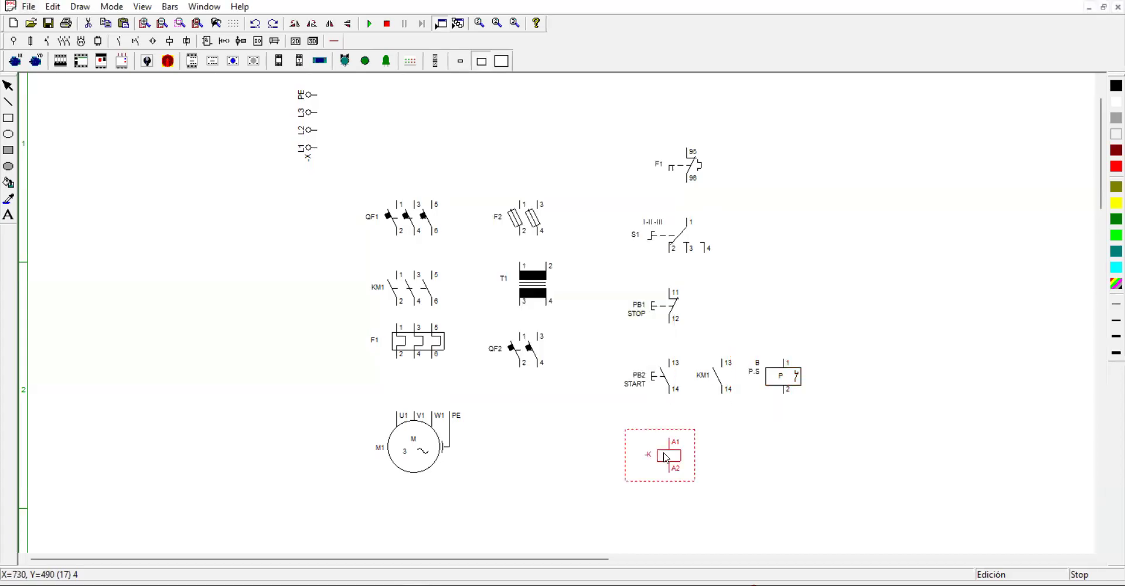
double_click(529, 187)
type("KM1")
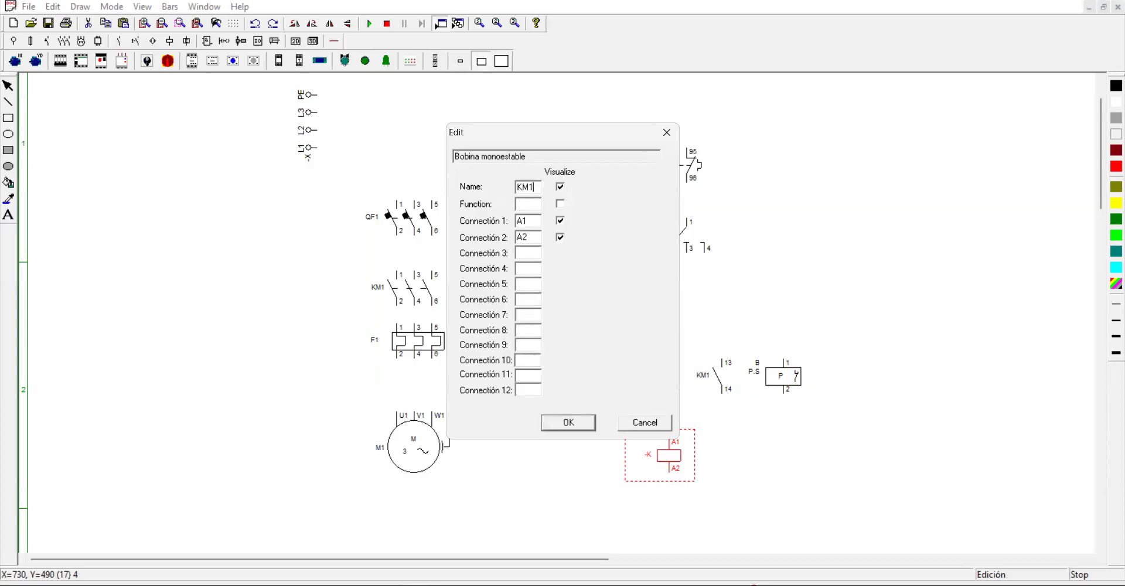
left_click(555, 424)
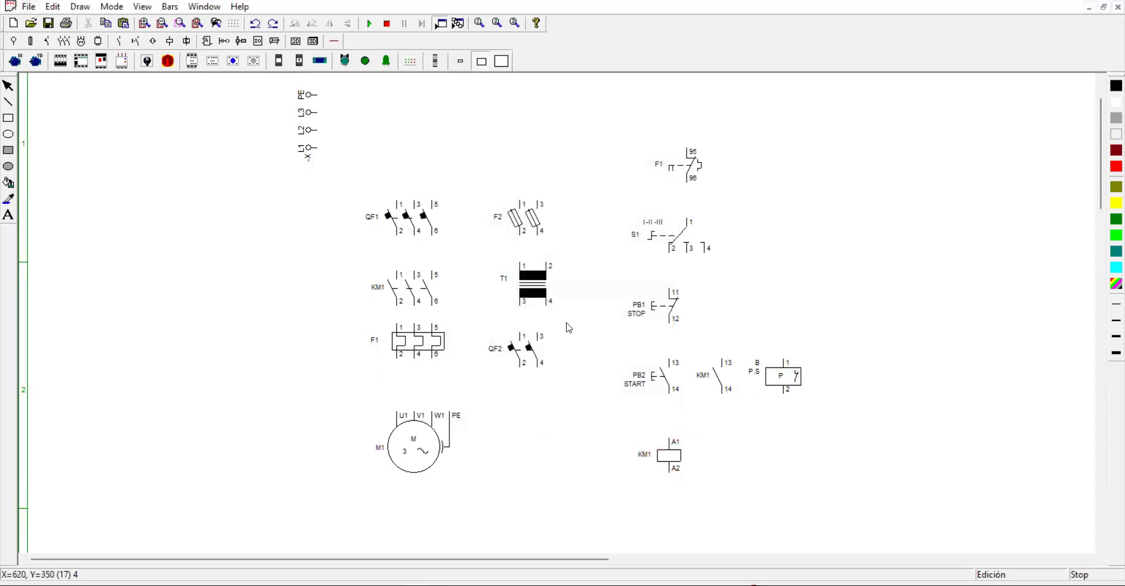
- Rename the L1, L2, L3, PE supply terminal block as X
scroll(568, 329, "up", 1)
double_click(311, 199)
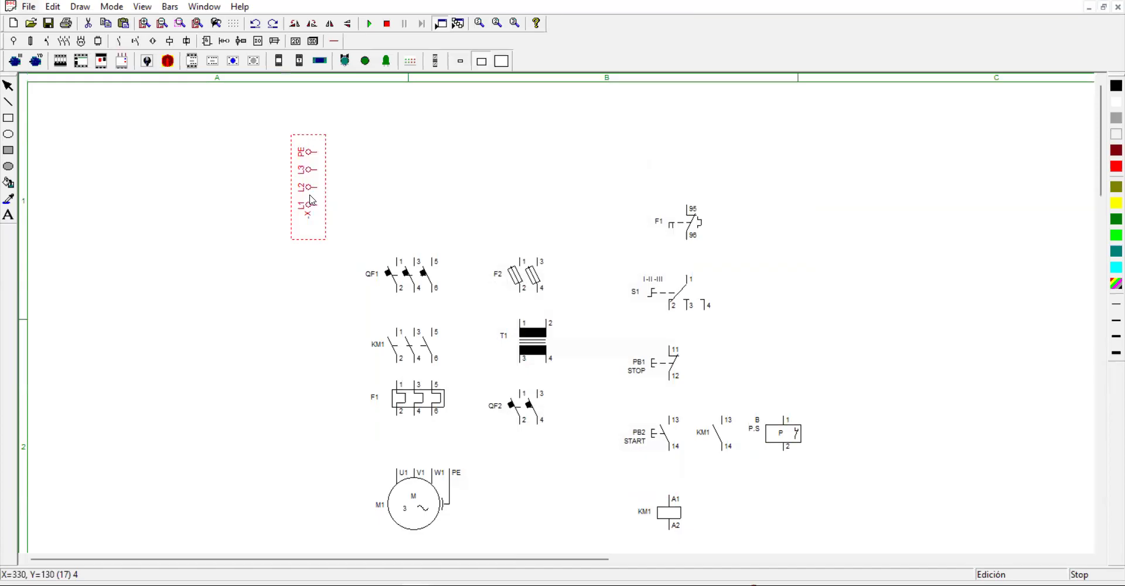
left_click_drag(527, 188, 498, 192)
type("S")
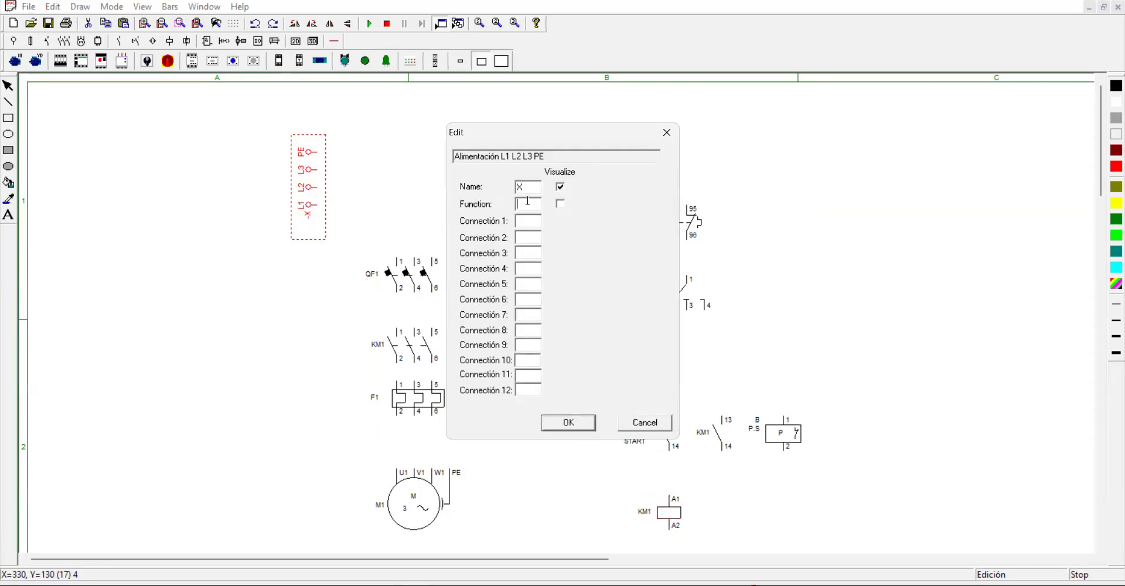
type("CDE")
left_click(572, 422)
left_click(299, 300)
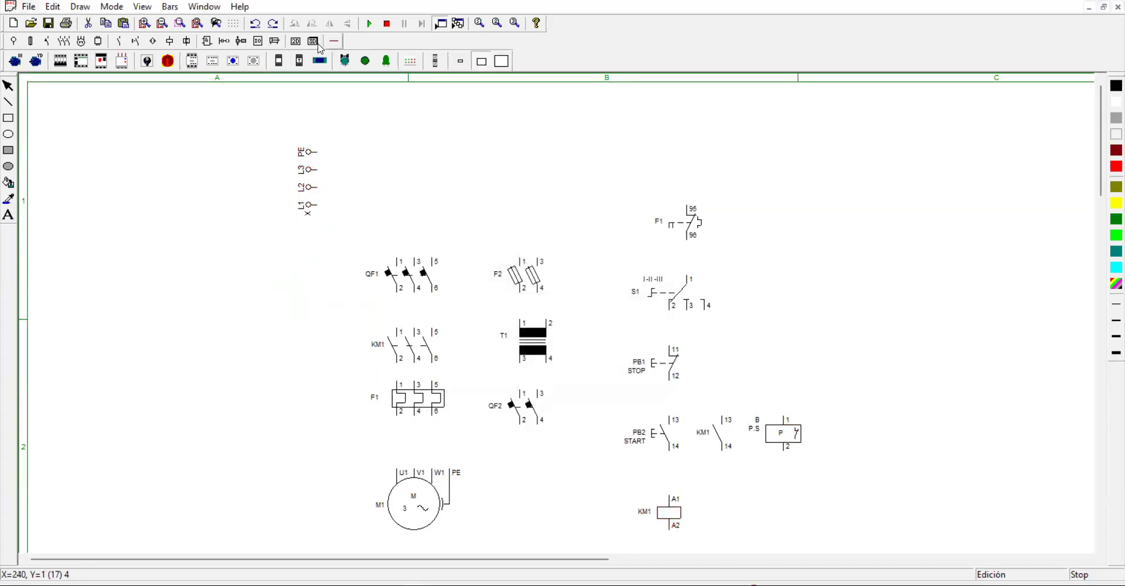
- Draw a thicker red horizontal conductor from supply terminal L1 across to beyond the control circuit's overload contact F1
left_click(100, 60)
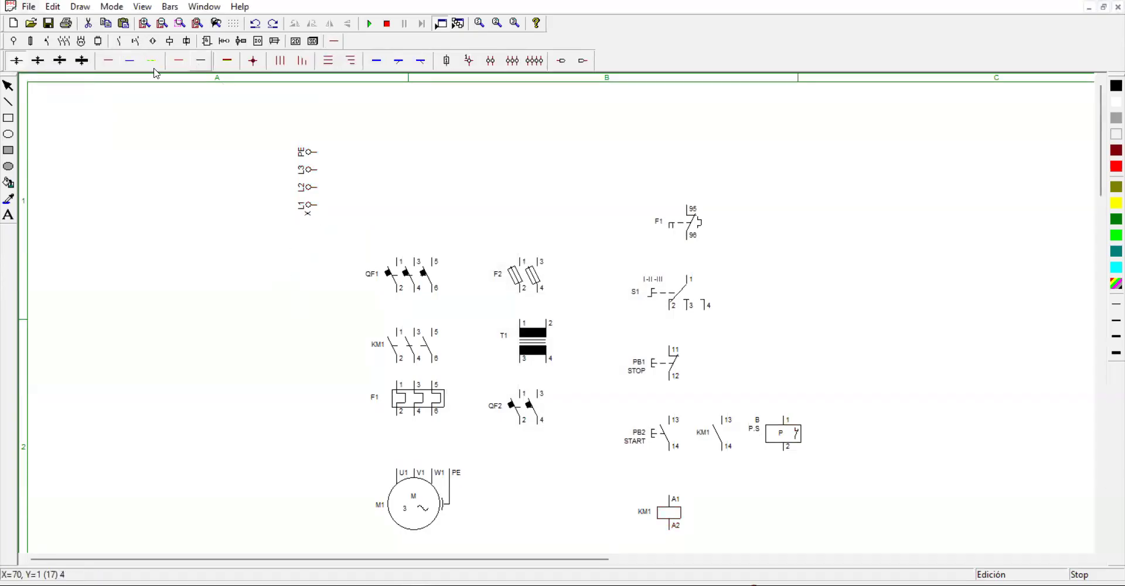
left_click(184, 66)
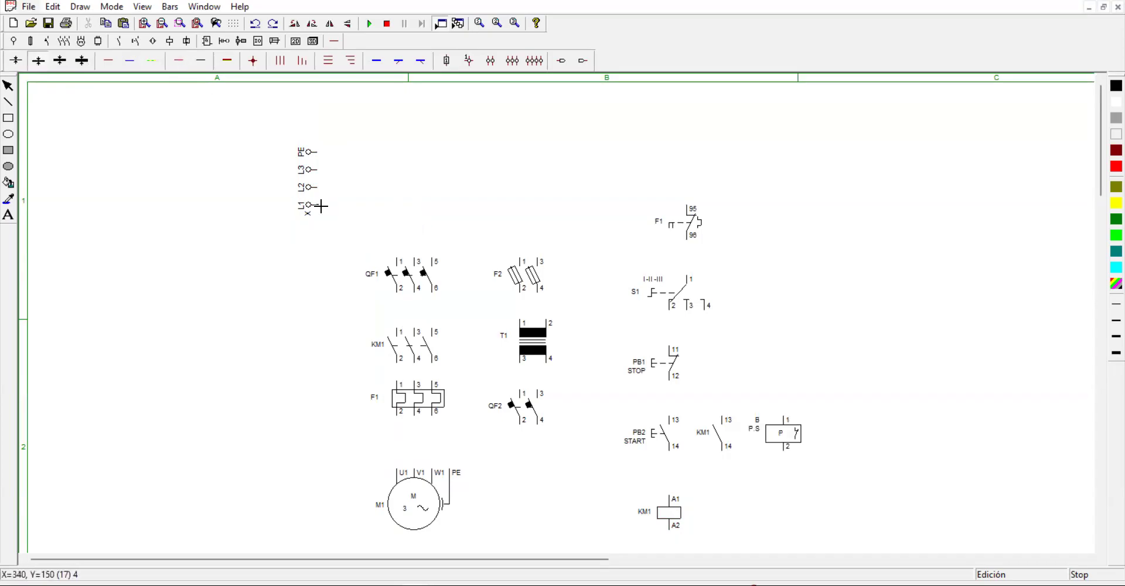
left_click_drag(645, 214, 748, 214)
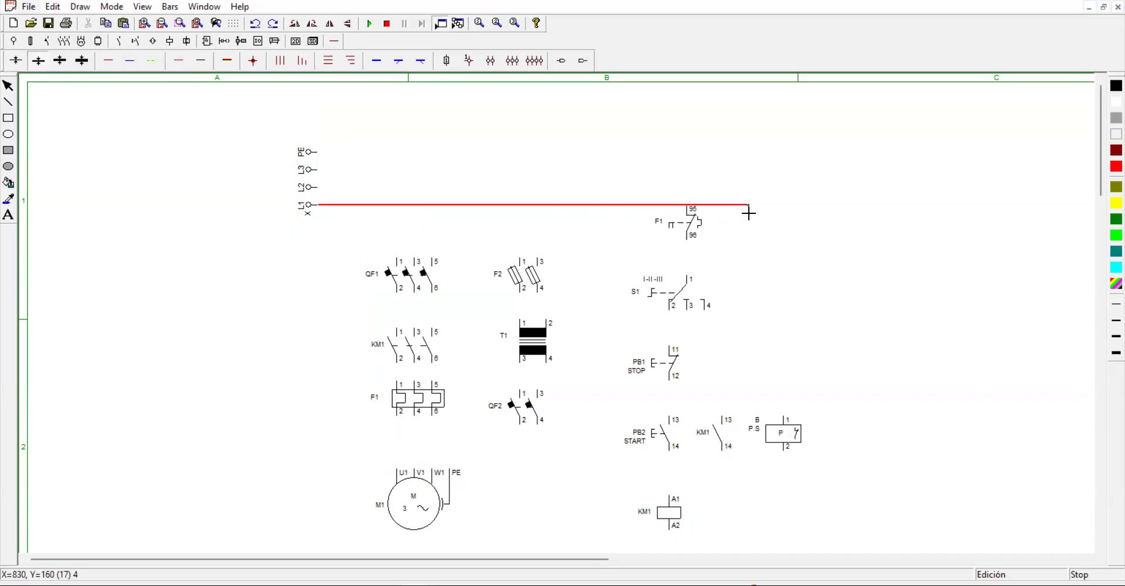
right_click(698, 236)
- Move all the control circuit components from contact F1 to coil KM1 together, lower and clear of the red L1 conductor
left_click_drag(602, 217, 581, 362)
scroll(580, 362, "down", 2)
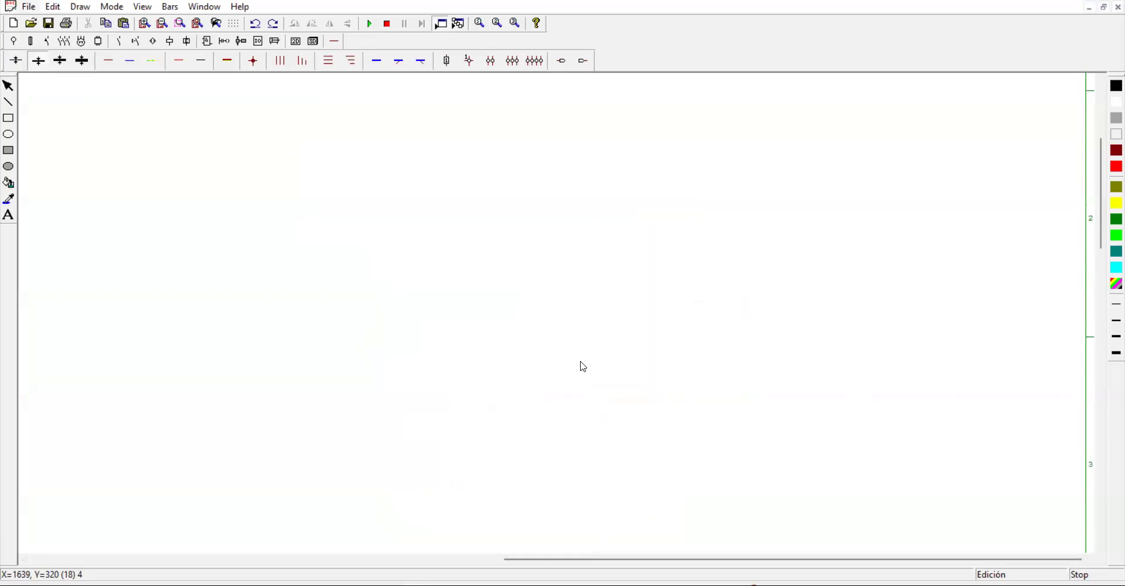
scroll(579, 361, "down", 3)
scroll(82, 112, "up", 3)
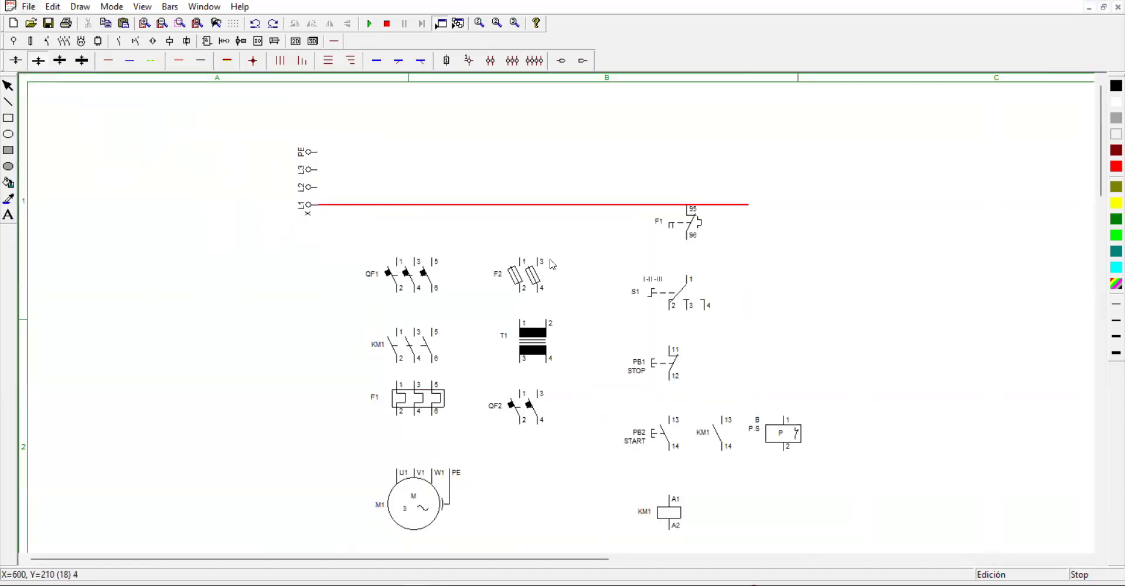
scroll(553, 267, "down", 1)
left_click_drag(565, 113, 903, 507)
mouse_move(683, 387)
left_mouse_down()
mouse_move(681, 457)
mouse_move(702, 465)
left_mouse_up()
left_click(931, 322)
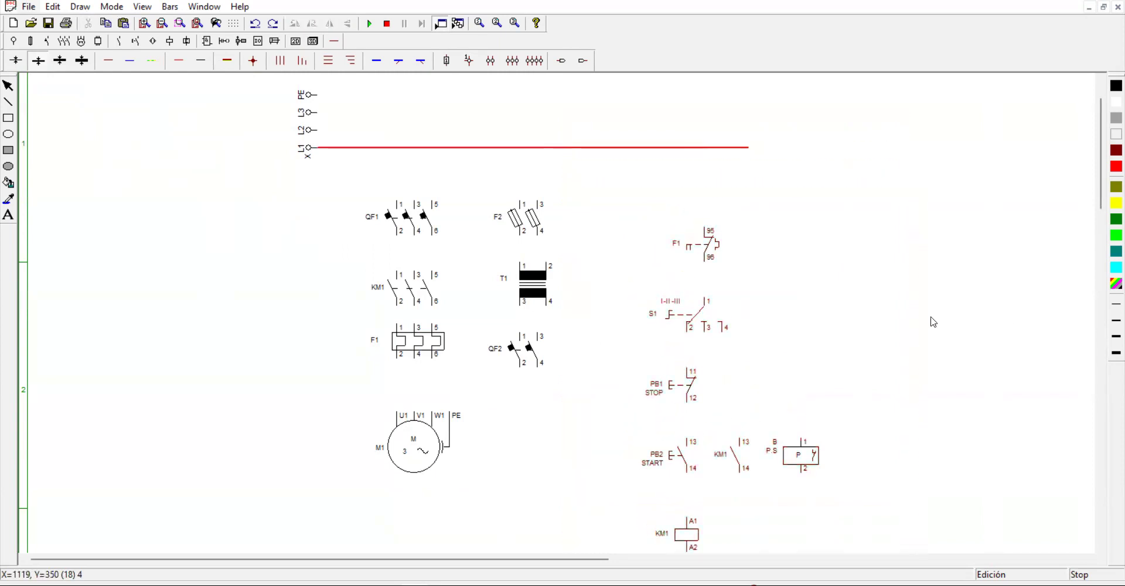
- Move the supply terminals X and the red L1 conductor together slightly down, closer to breaker QF1 and fuse F2
scroll(528, 224, "down", 1)
scroll(529, 226, "up", 2)
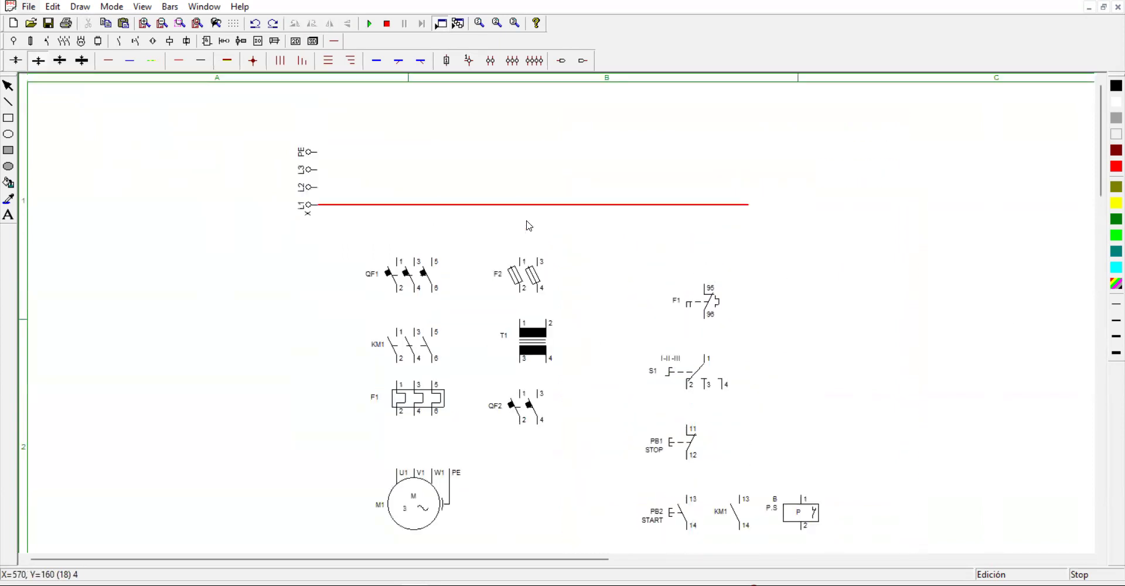
left_click_drag(247, 108, 938, 248)
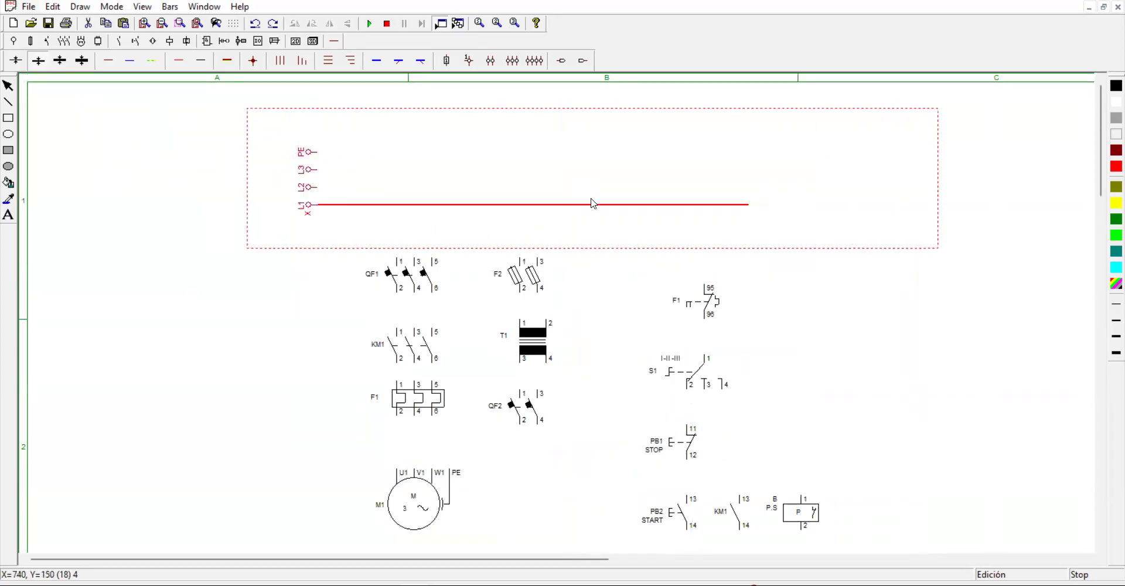
left_click_drag(573, 208, 568, 236)
left_click(526, 261)
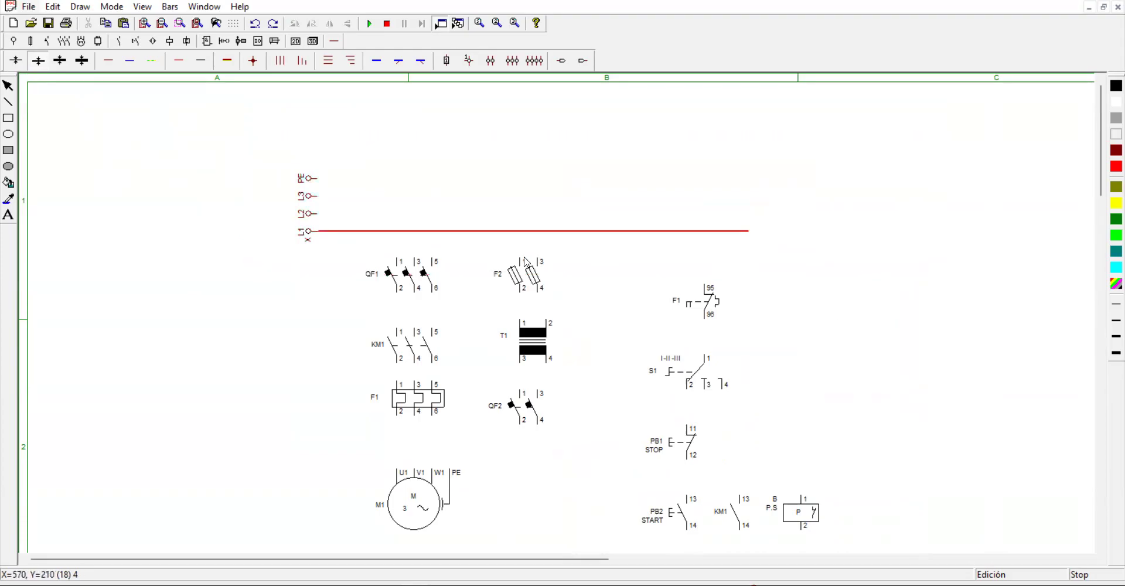
- Draw a black horizontal conductor from supply terminal L2, ending level with the red L1 conductor
scroll(471, 251, "down", 1)
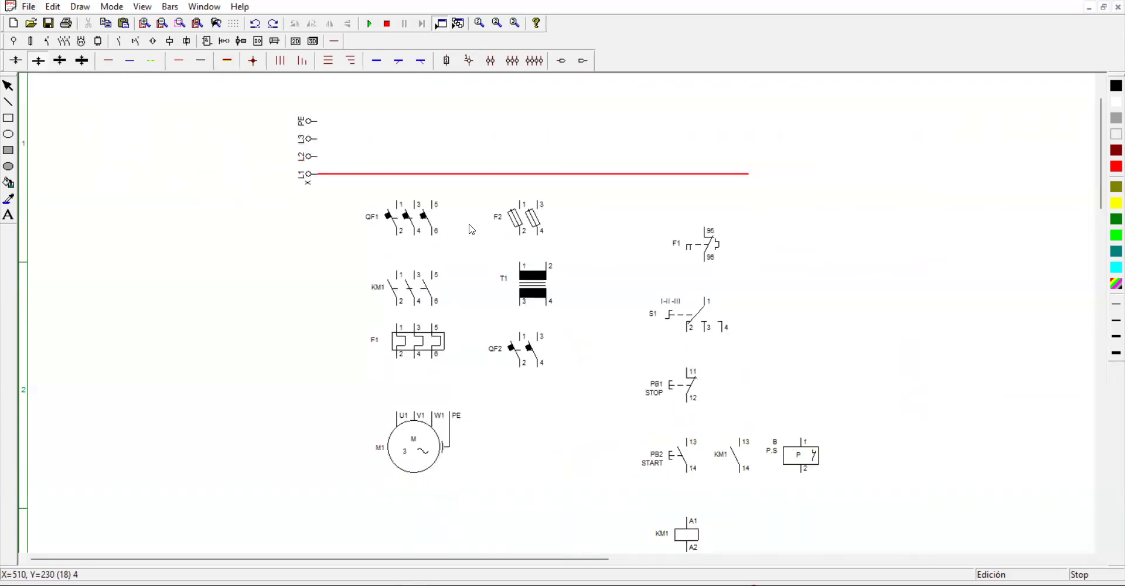
scroll(471, 228, "up", 1)
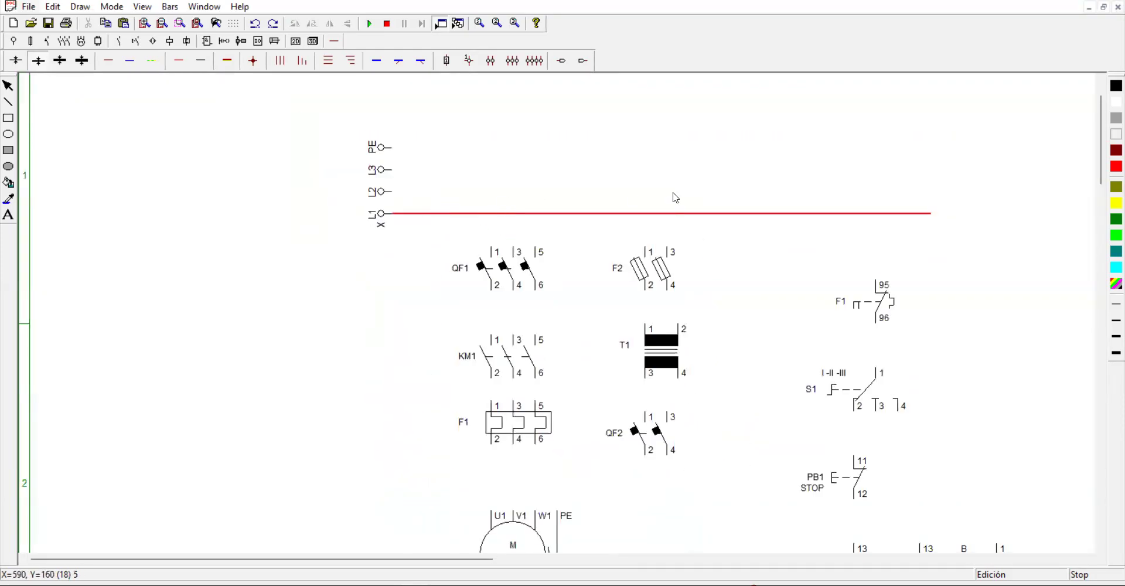
left_click(197, 64)
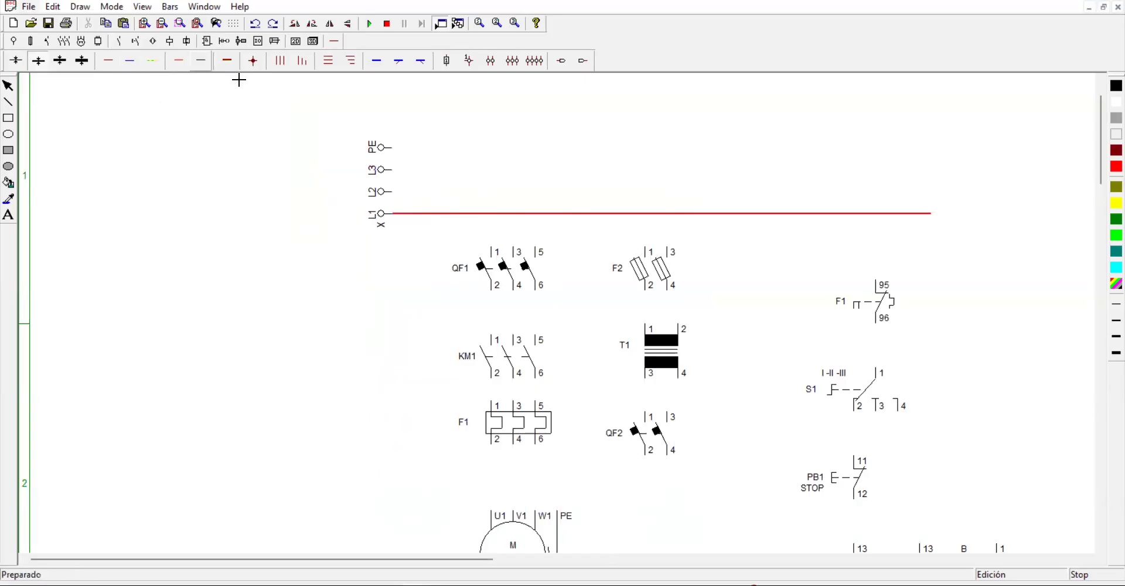
left_click_drag(404, 197, 932, 193)
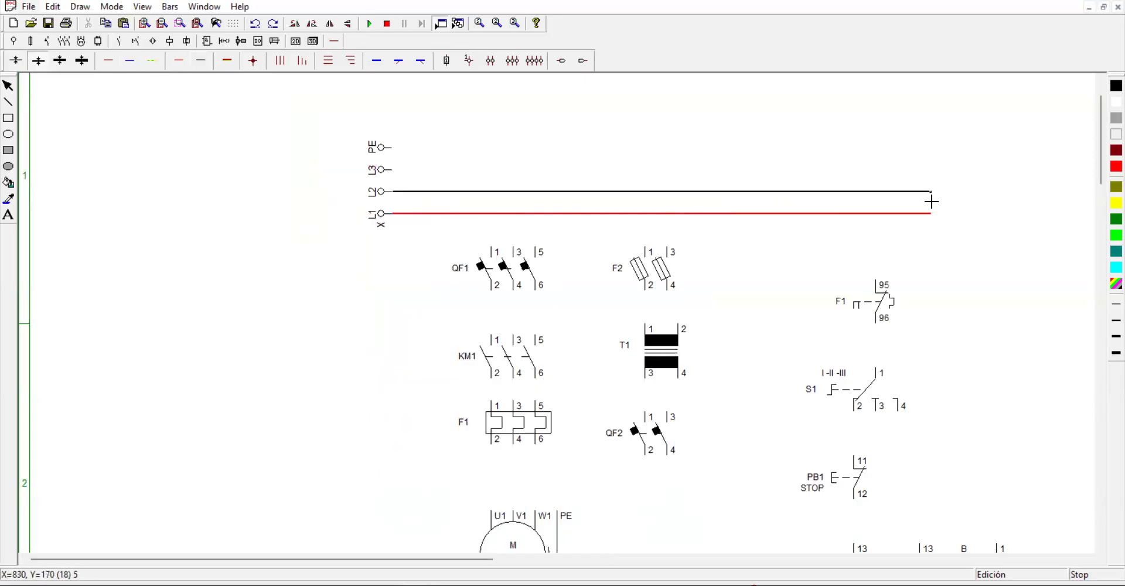
- Draw a blue conductor from terminal L3 and a dashed green conductor of width 1 from terminal PE, matching the L1 conductor's length
left_click(131, 64)
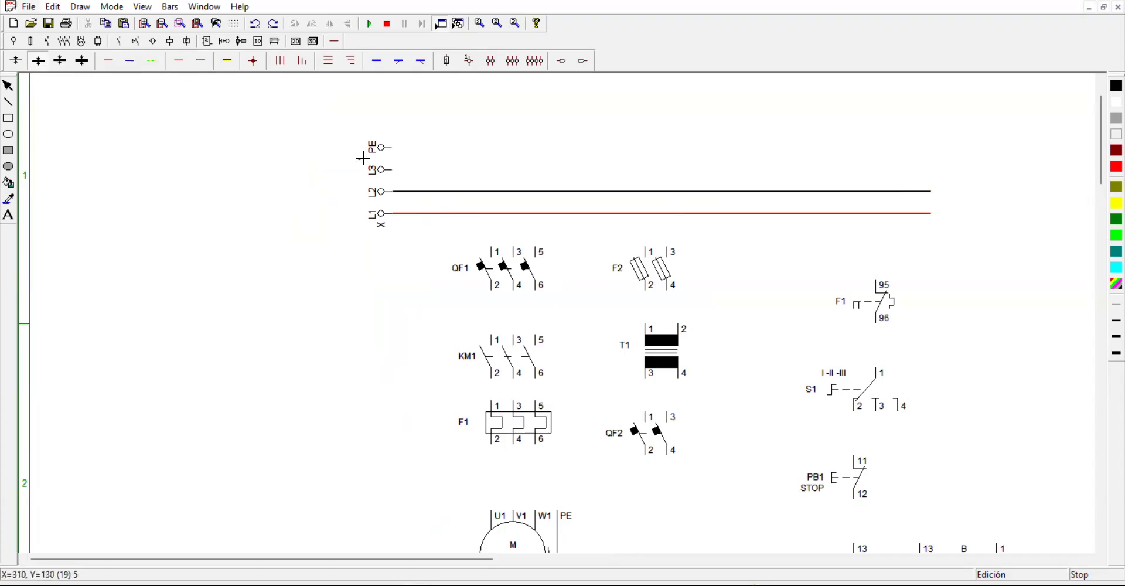
left_click_drag(400, 174, 929, 178)
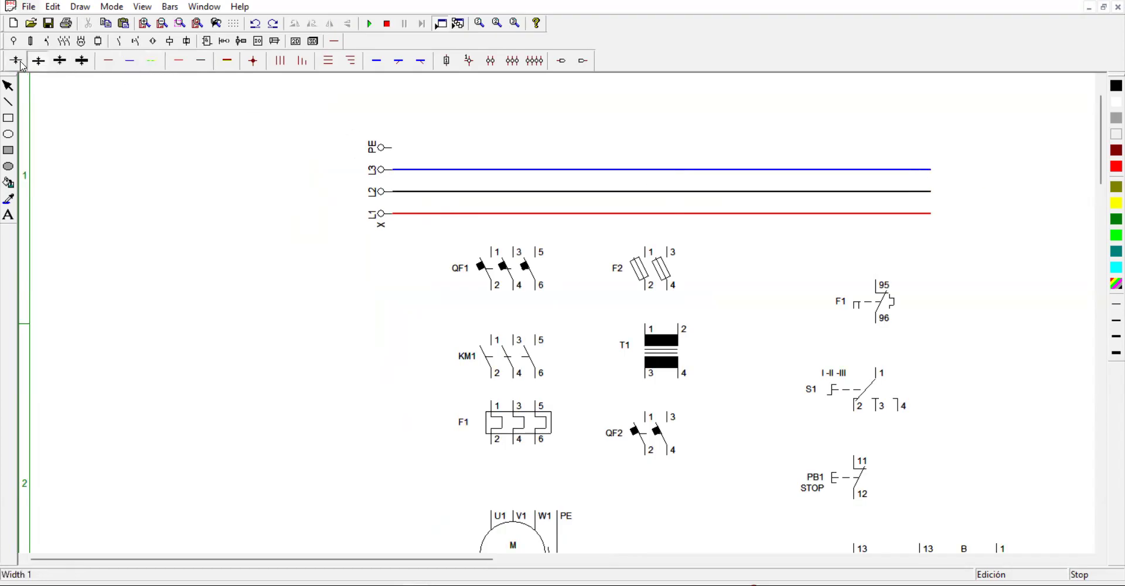
left_click_drag(872, 166, 931, 166)
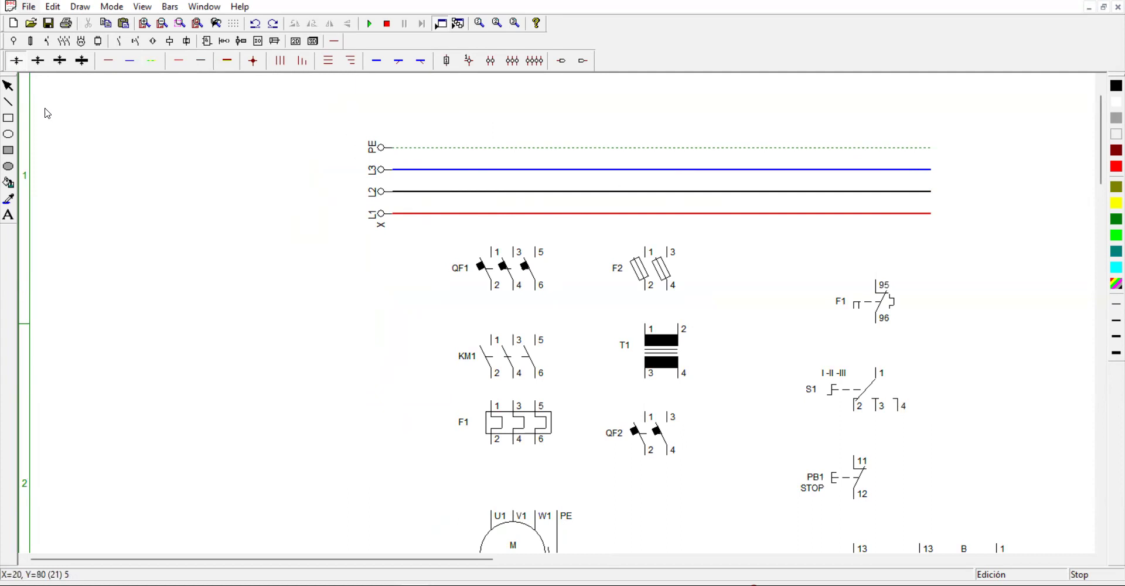
- Set the drawing colour for new labels to blue from the basic colours
left_click(9, 215)
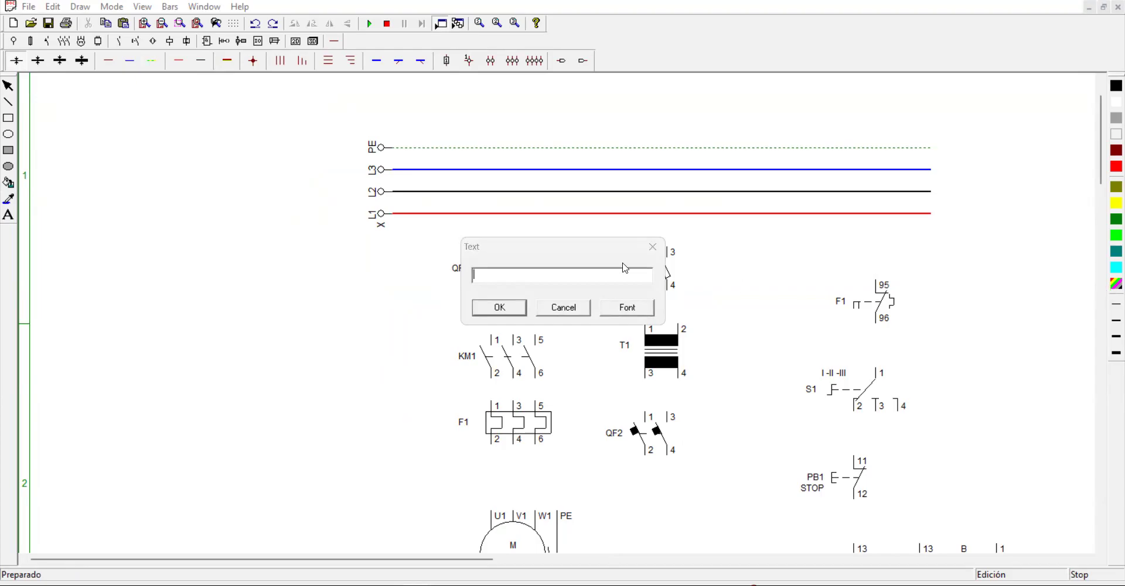
left_click(654, 247)
left_click(1116, 284)
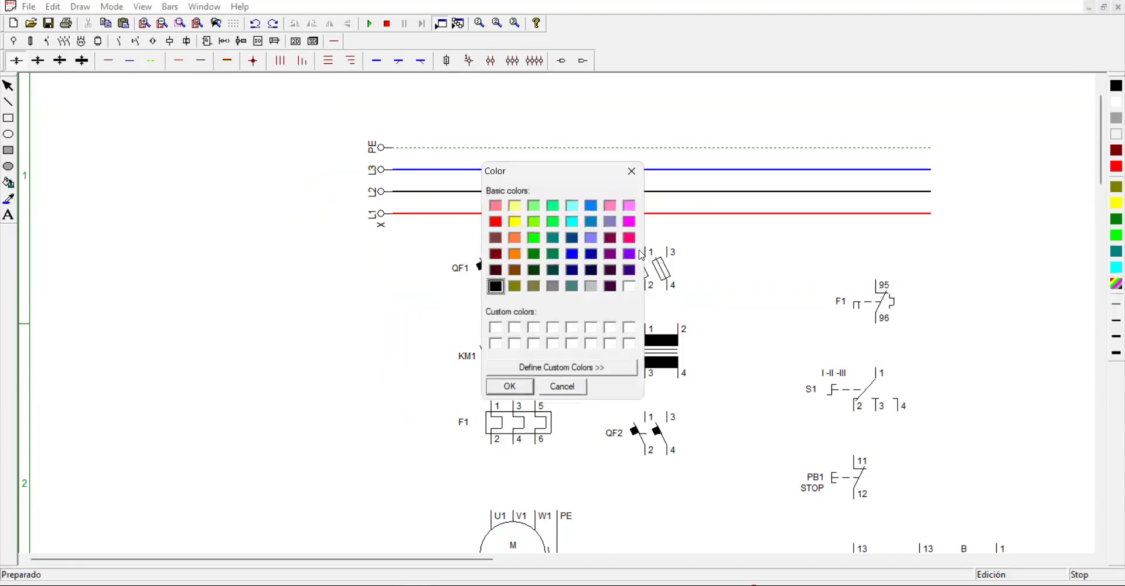
left_click(575, 258)
left_click(509, 386)
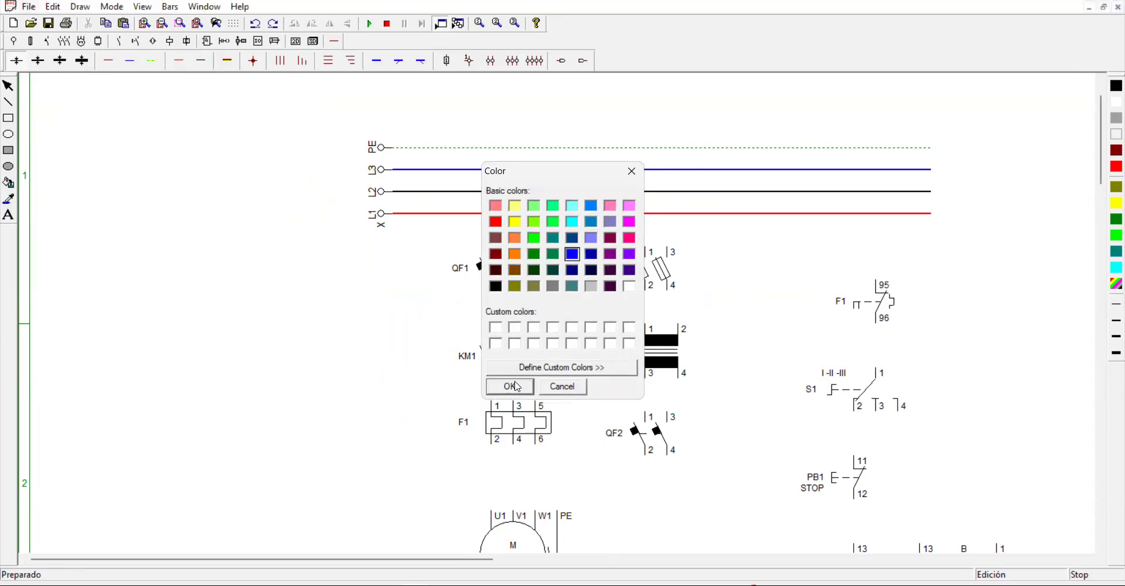
- Add the text label "460VAC, 3-PHASE" above the dashed PE conductor near its supply terminal
left_click(8, 214)
left_click(395, 189)
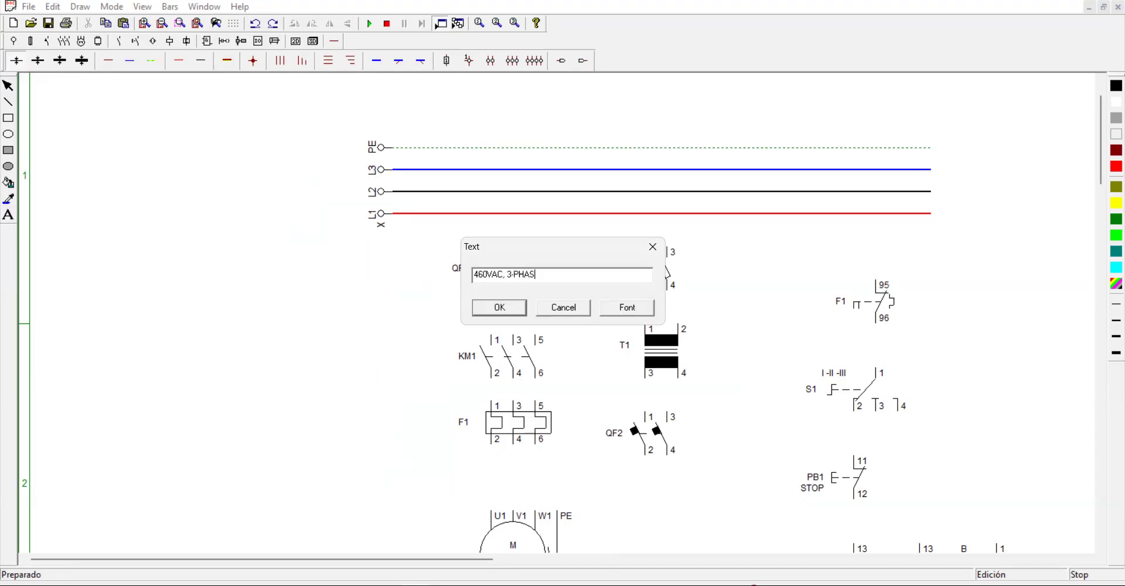
left_click(497, 309)
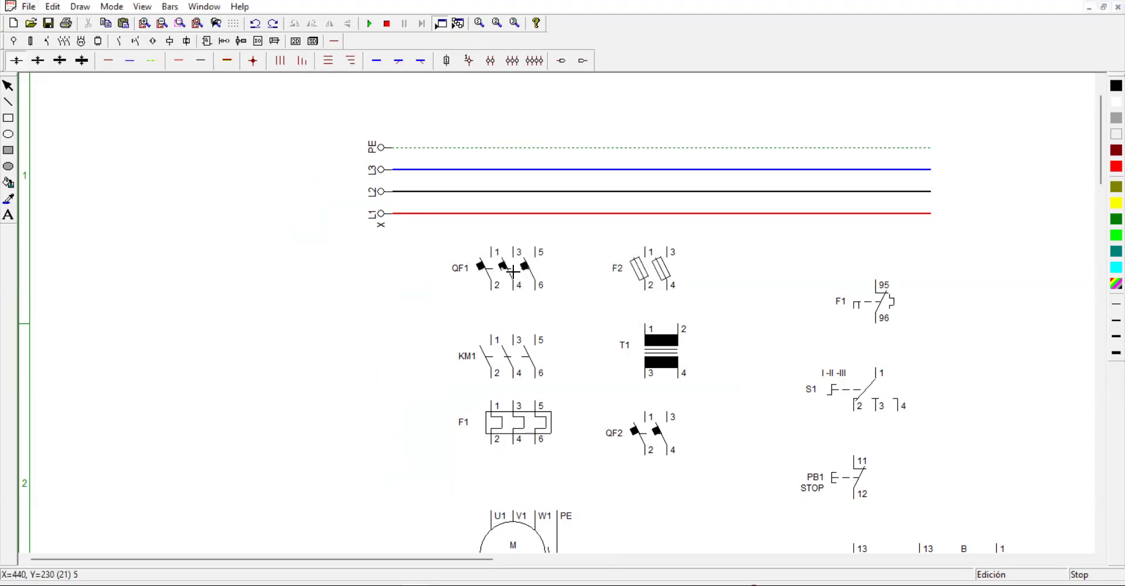
left_click(442, 143)
- Set the font size of the "460VAC, 3-PHASE" label to 9
double_click(467, 144)
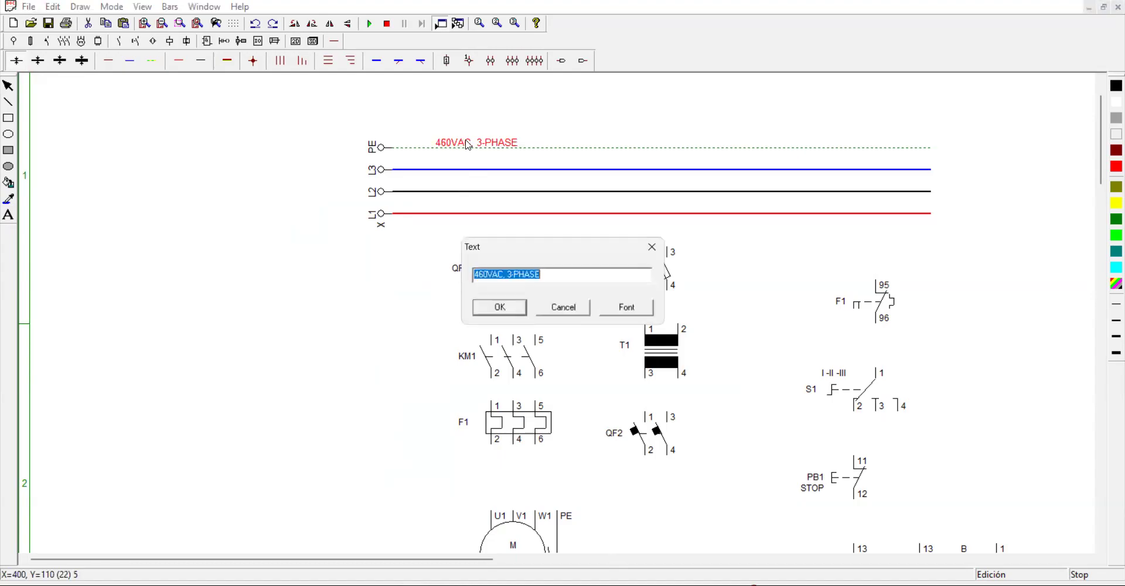
left_click(621, 318)
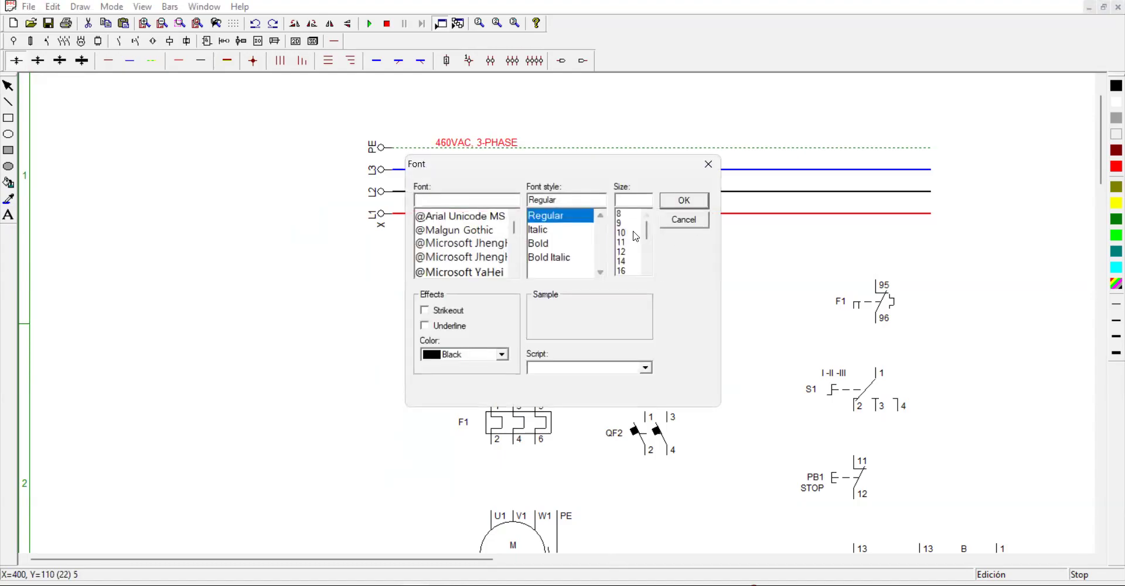
left_click(623, 223)
left_click(679, 203)
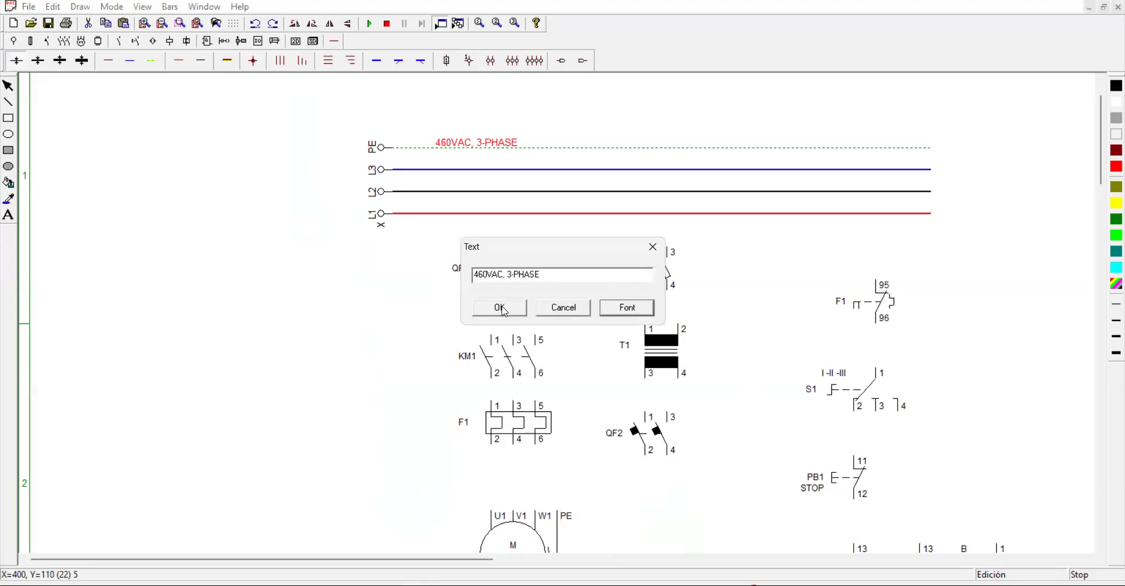
left_click(502, 307)
left_click(466, 146)
left_click(360, 220)
- Add a blue "CIRCUIT PROTECTION" label to the left of breaker QF1 and nudge it into position
left_click(5, 214)
left_click(9, 214)
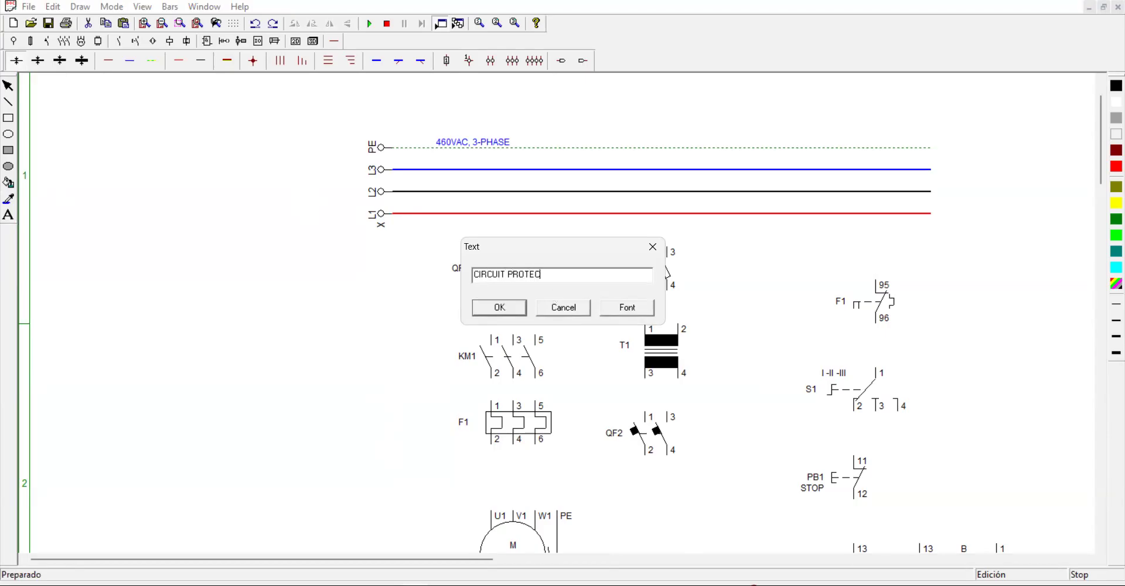
left_click(501, 308)
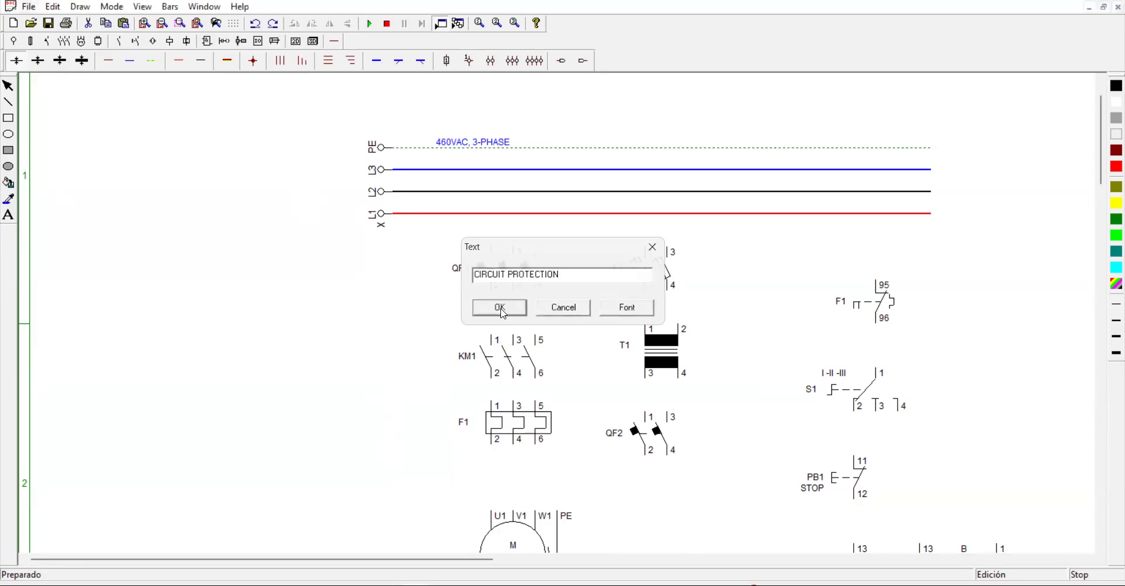
left_click(322, 266)
left_click_drag(374, 264, 393, 277)
- Add a blue "MAGNETIC CONTACTOR" label to the left of the KM1 main contacts
left_click(8, 215)
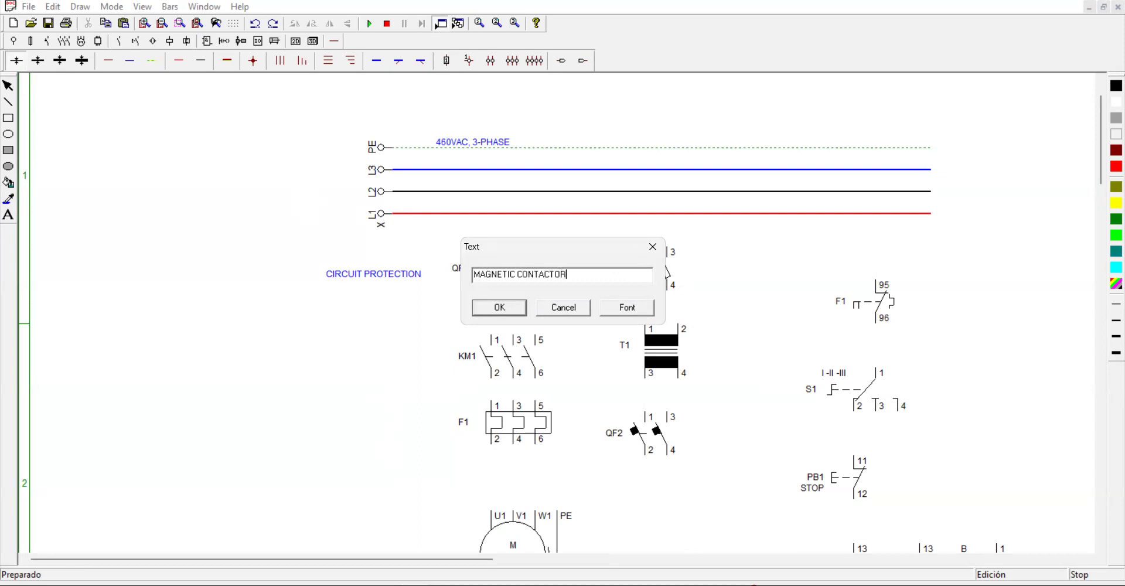
left_click(500, 309)
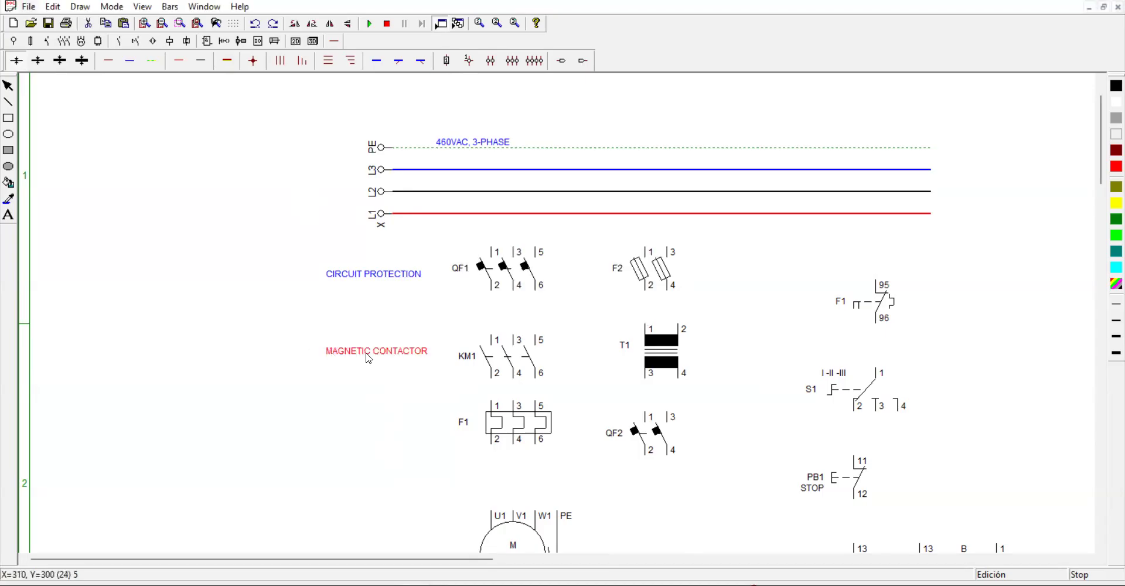
left_click(369, 358)
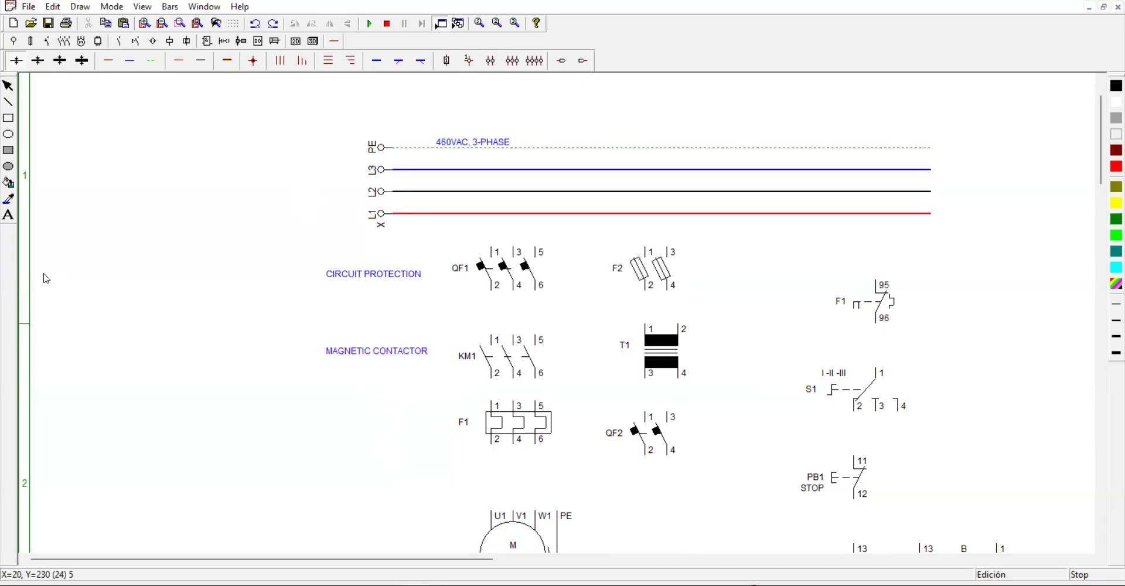
- Add a blue "OVER LOAD RELAY" label to the left of relay F1, below the magnetic contactor label
left_click(9, 214)
type("OVER LOAD RELAY")
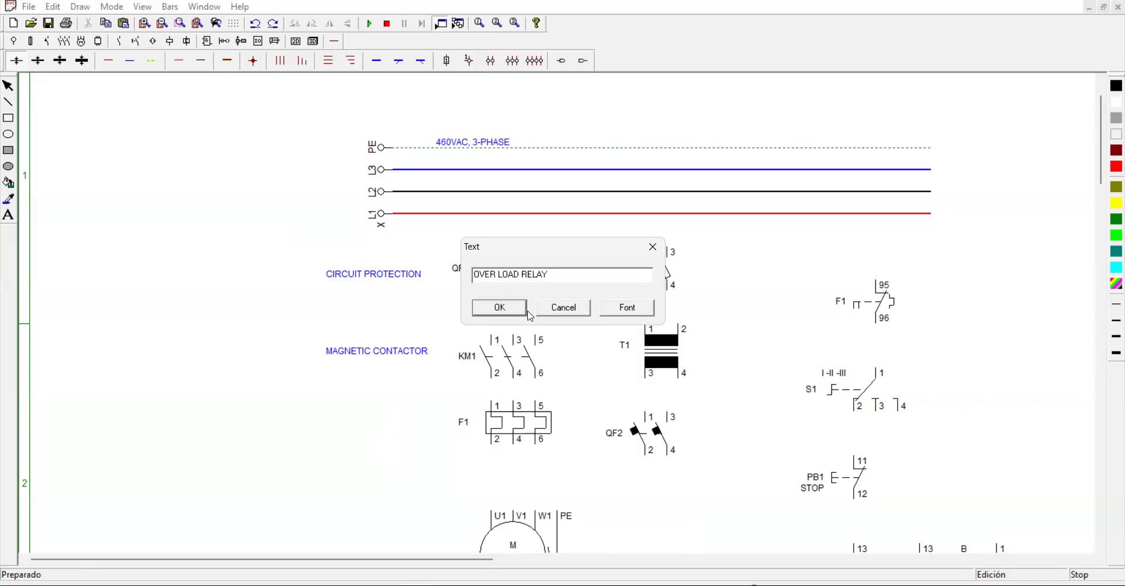
left_click(525, 311)
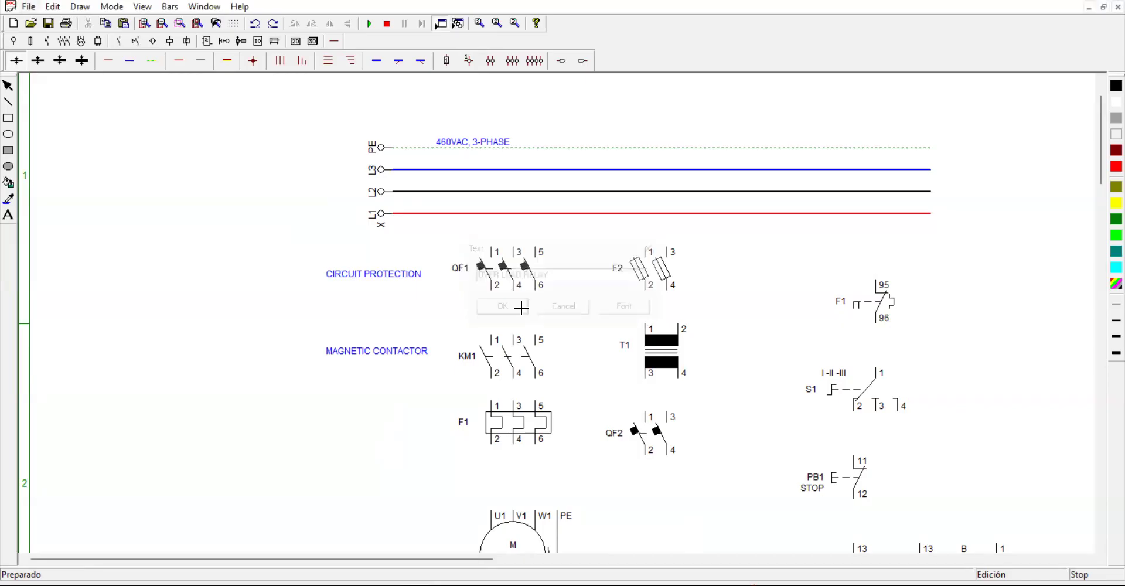
left_click(347, 435)
left_click_drag(347, 427, 352, 427)
left_click(355, 441)
- Add a blue "THREE -PHASE MOTOR" label to the left of motor M1
scroll(389, 399, "down", 1)
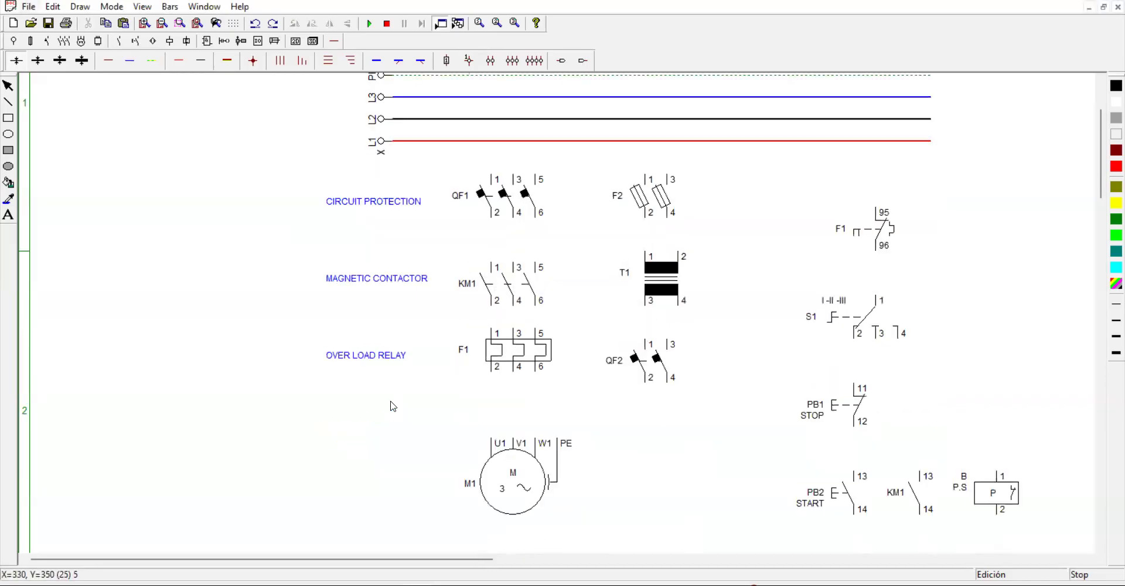
left_click(8, 214)
type("THREE -")
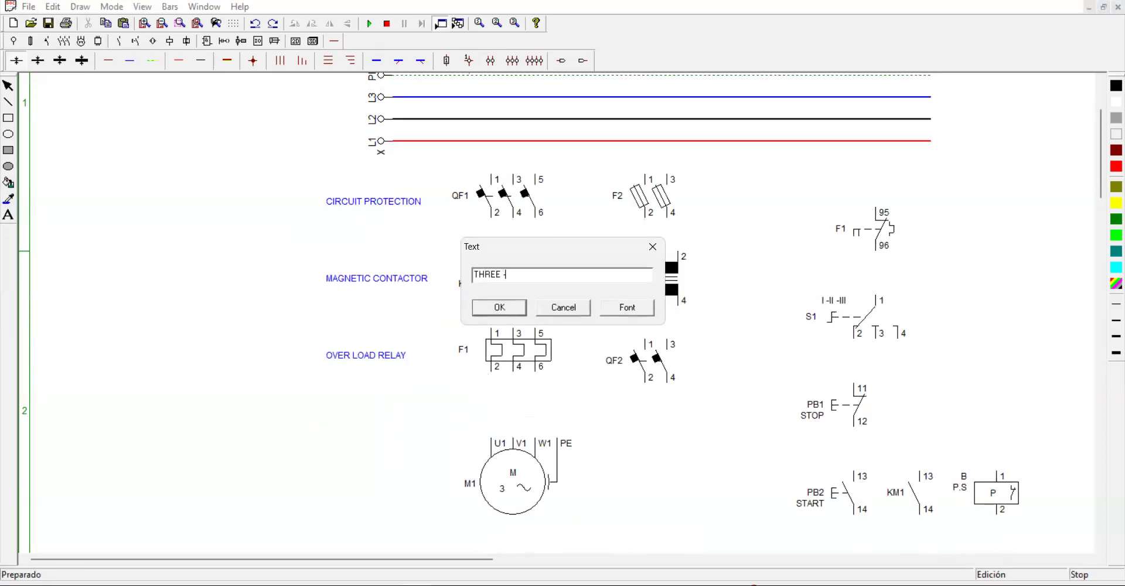
type("PHASE MOTOR")
left_click(505, 309)
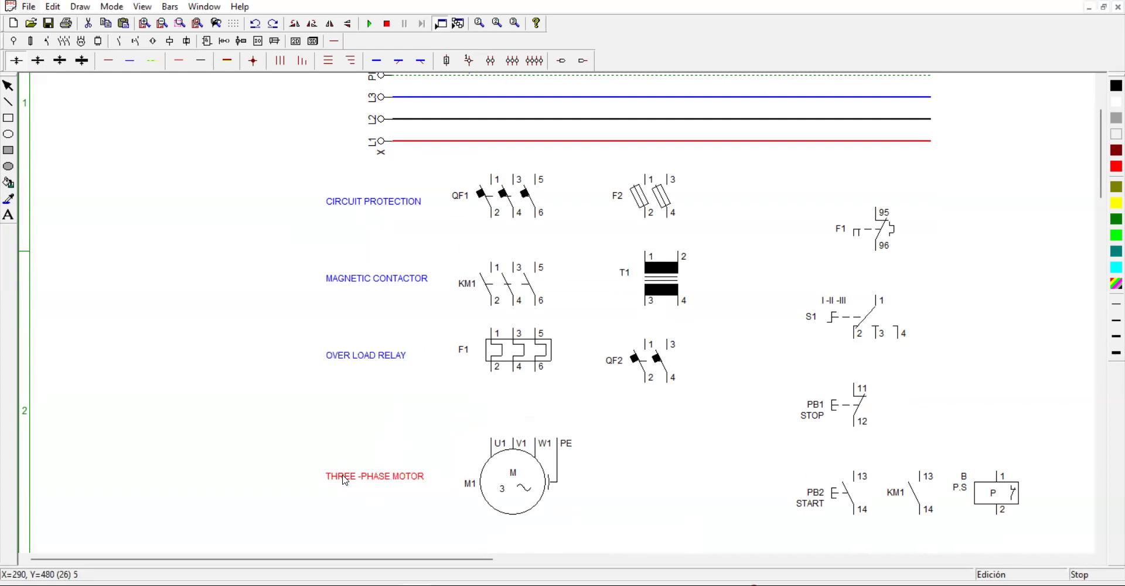
left_click(344, 481)
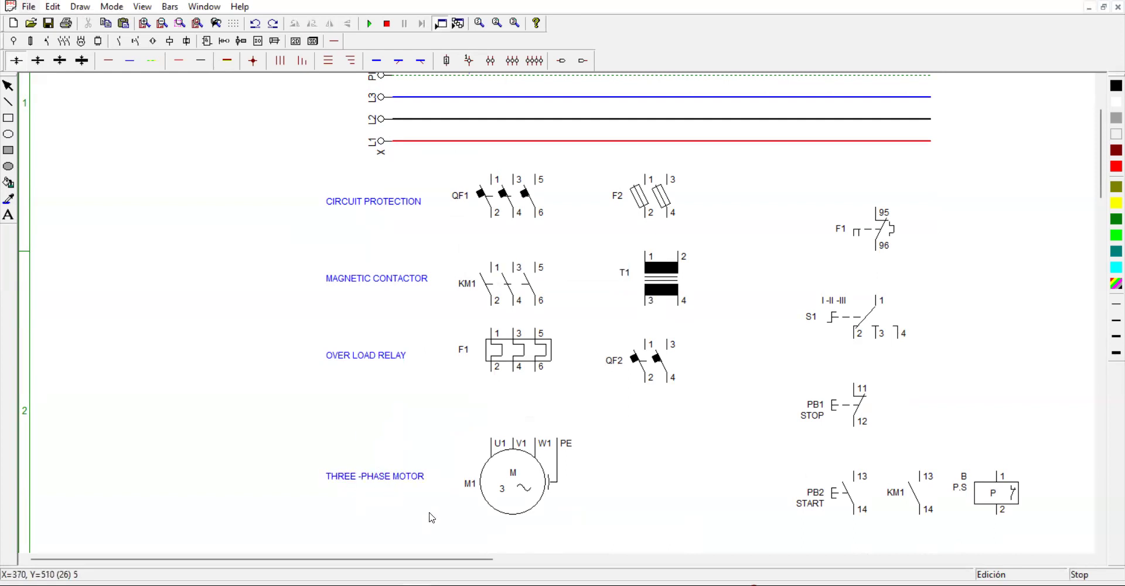
- Add a blue "SUPPLY FEEDER" label in bold, size 10, to the left of the supply terminals
scroll(347, 352, "up", 1)
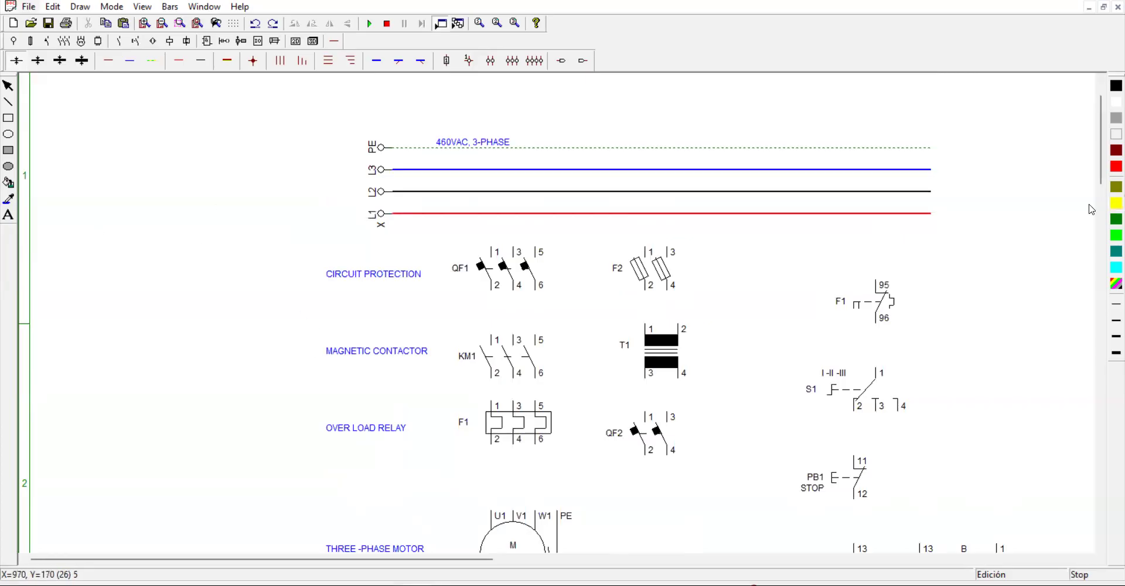
left_click(8, 215)
left_click(447, 244)
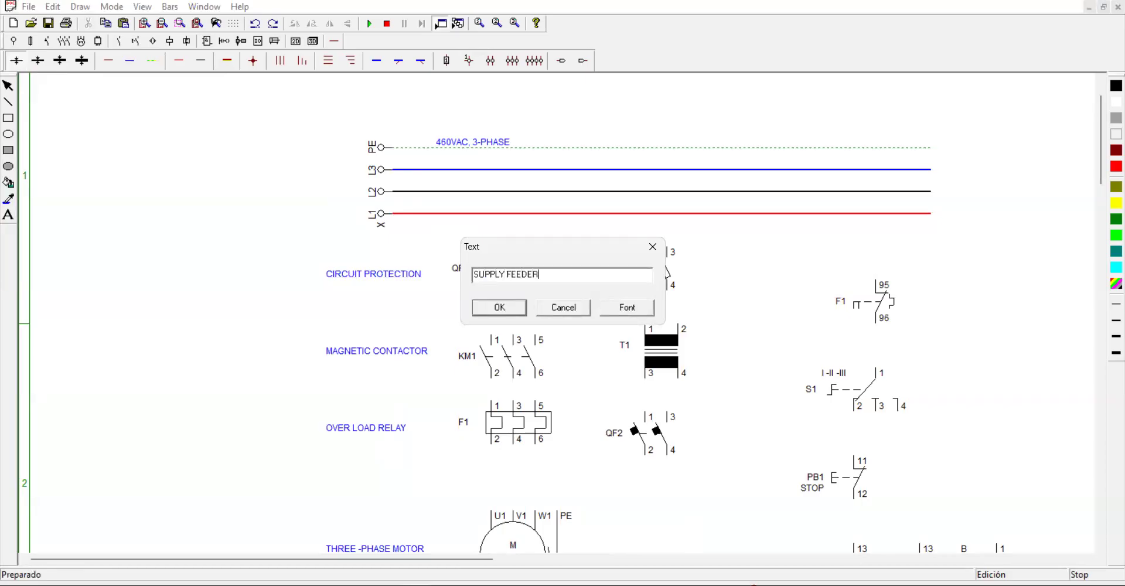
left_click(626, 304)
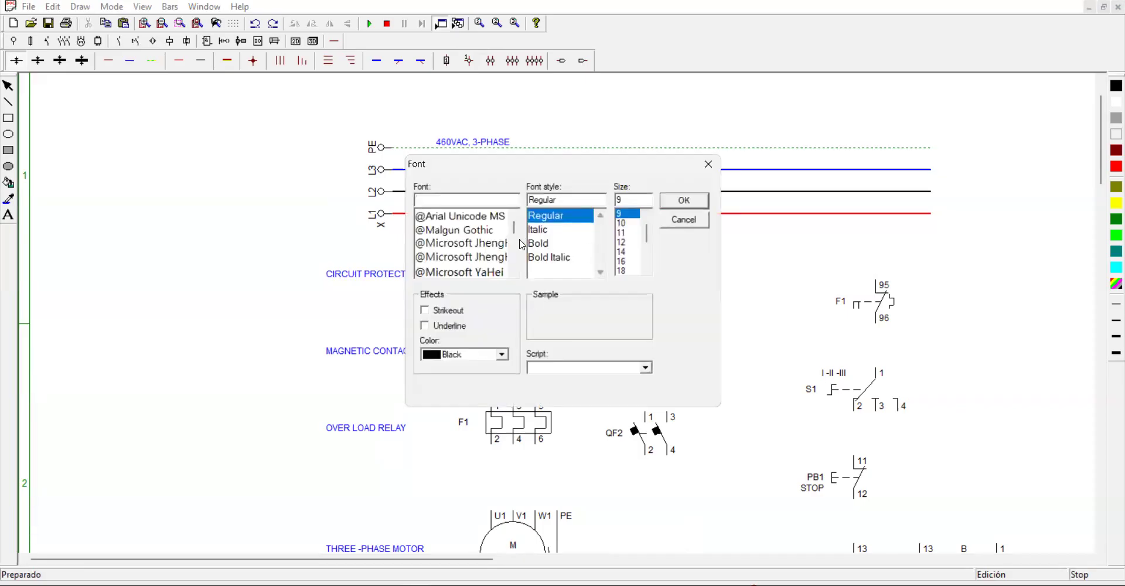
left_click(556, 243)
left_click(626, 223)
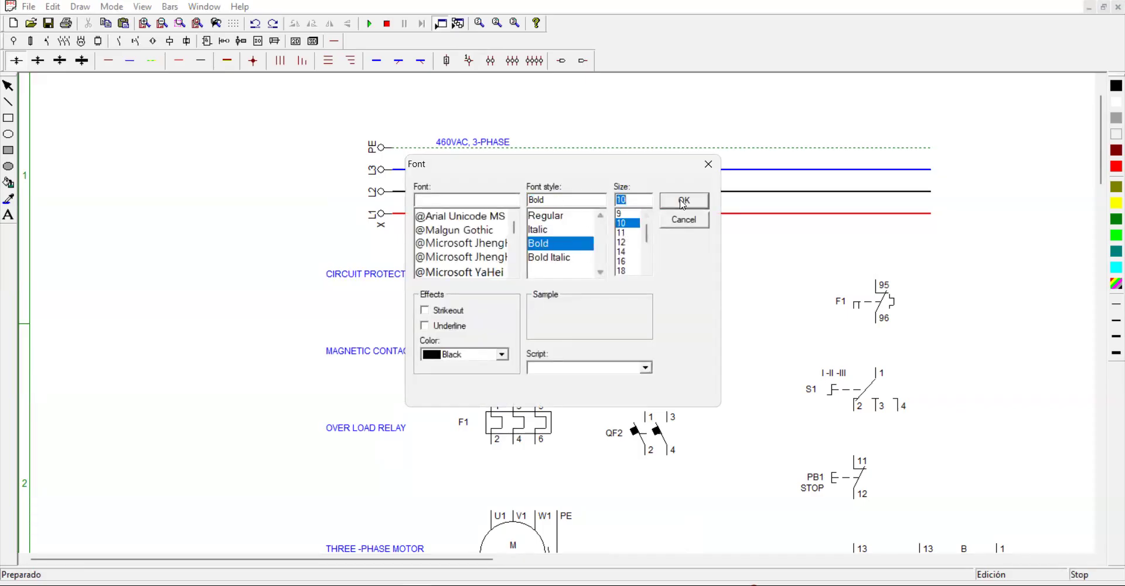
left_click(683, 203)
left_click(500, 307)
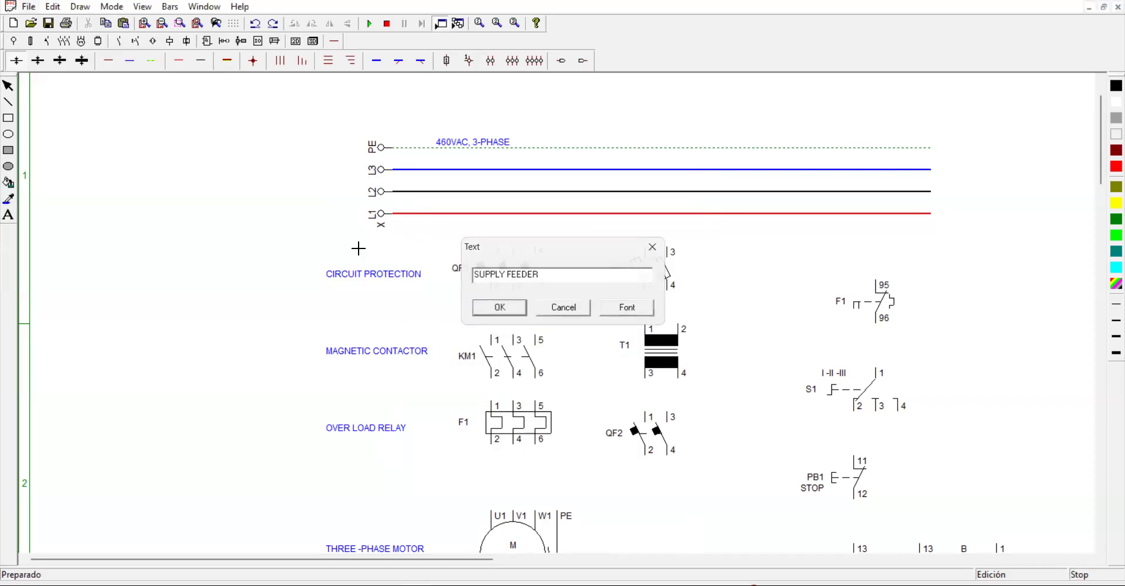
left_click(306, 200)
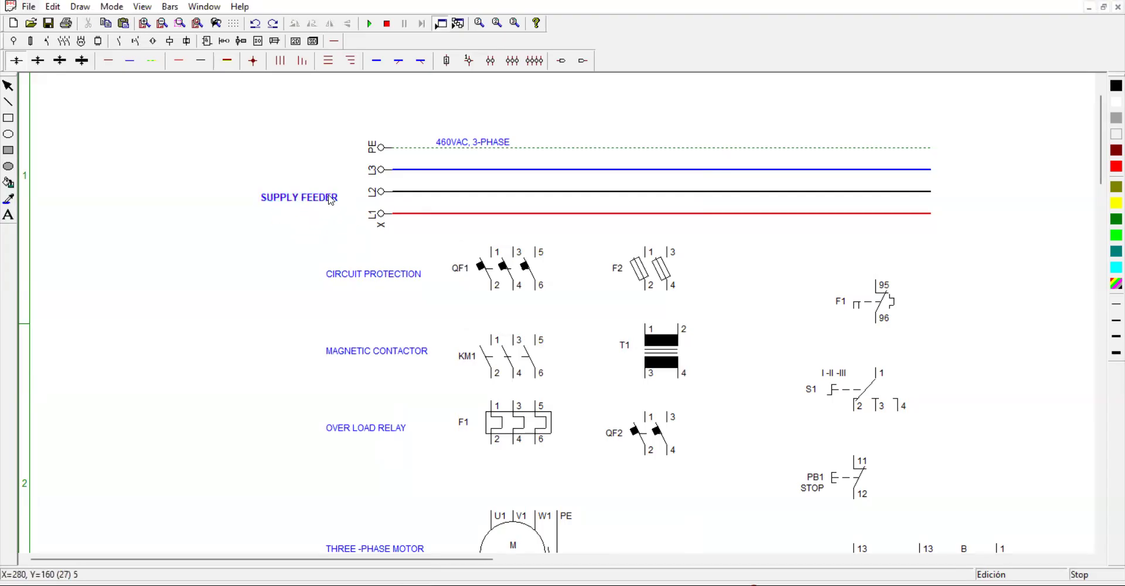
- Change the text of the "SUPPLY FEEDER" label to "SUPPLY FEEDER LINE"
double_click(331, 200)
left_click(558, 276)
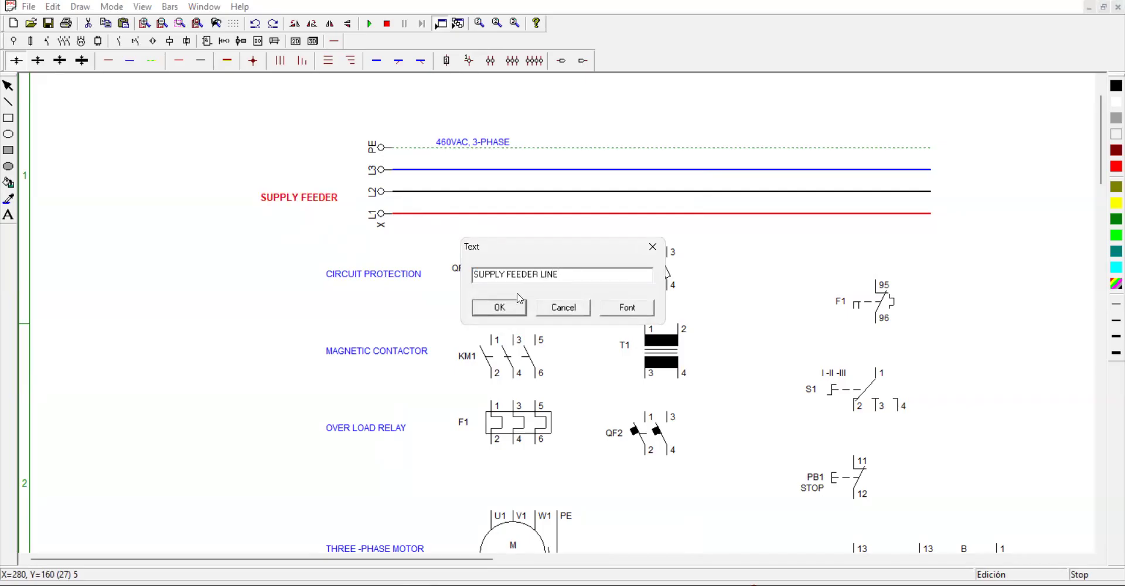
left_click(500, 307)
left_click(341, 238)
- Save the schematic as H-O-A.cad in the TRANINGS folder
left_click(30, 9)
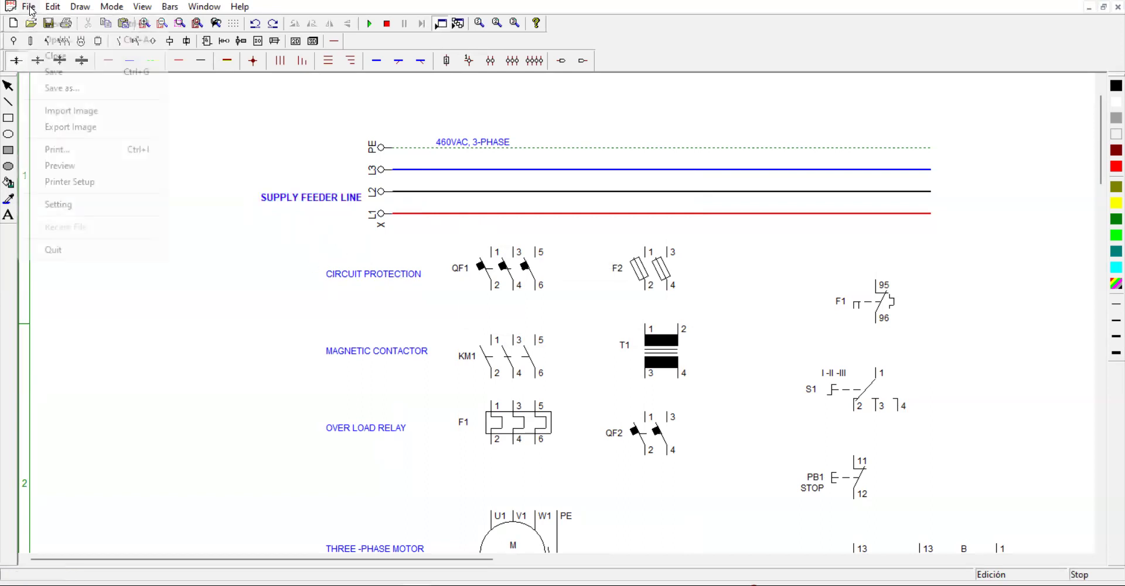
left_click(65, 89)
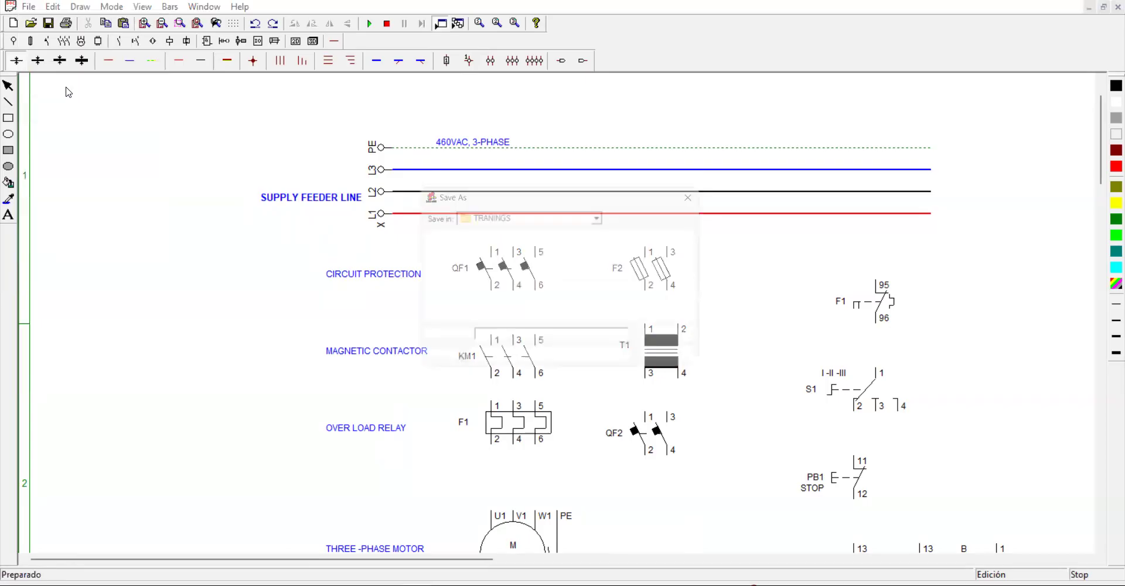
left_click(515, 341)
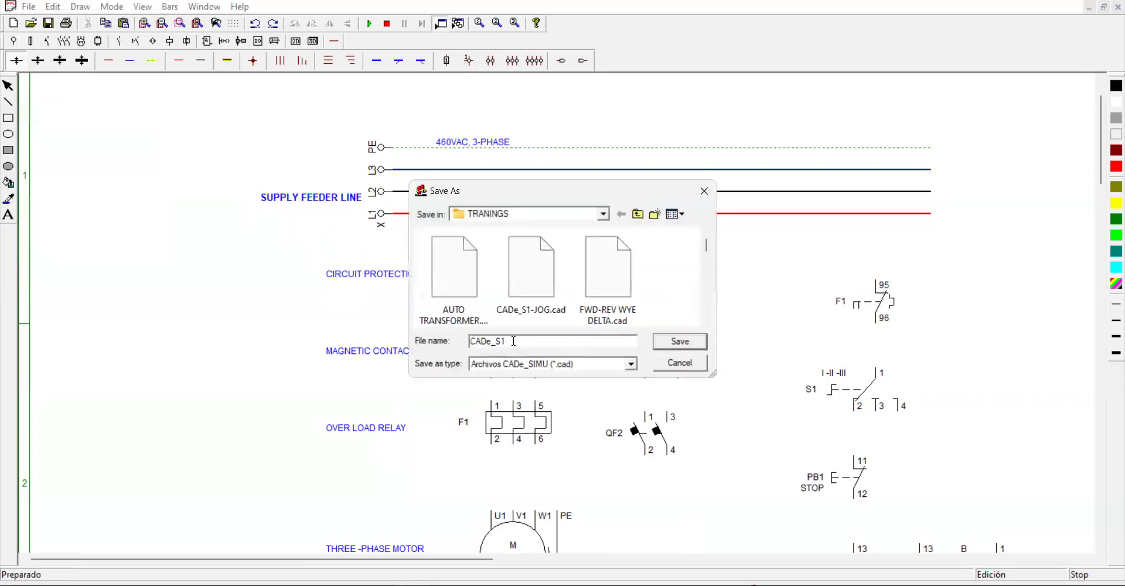
key("BackSpace")
key("BackSpace")
key("BackSpace")
key("BackSpace")
key("Caps_Lock")
key("Caps_Lock")
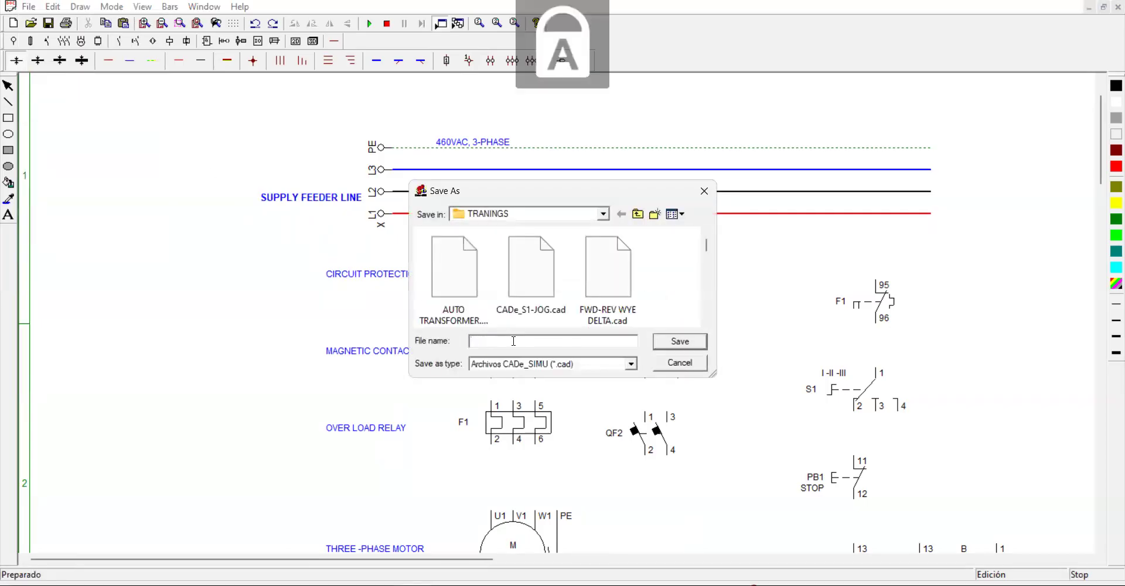
type("H-O-")
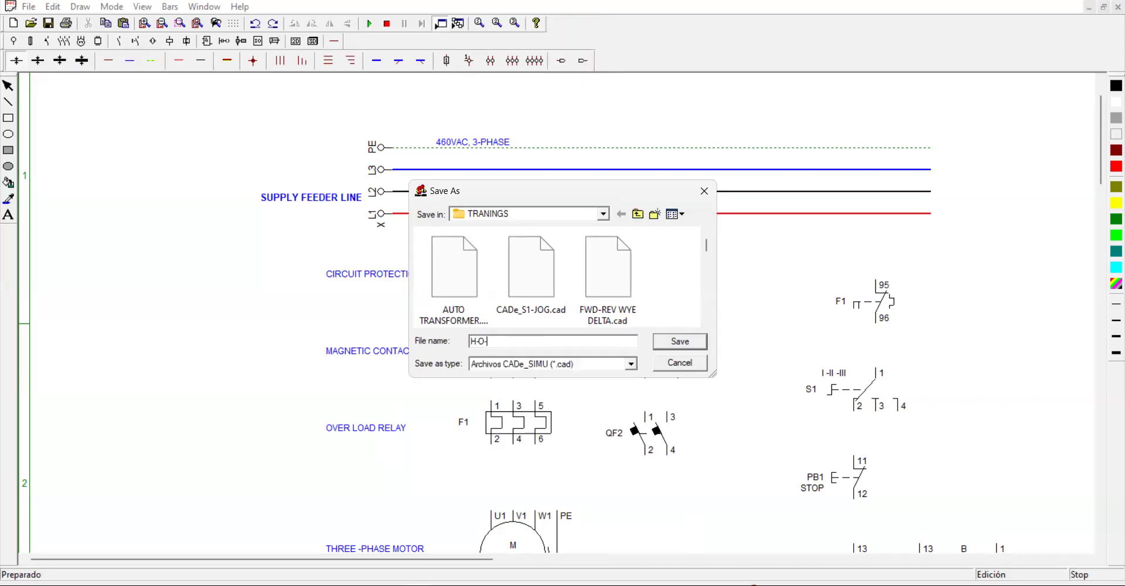
type("A")
key("Caps_Lock")
type(".")
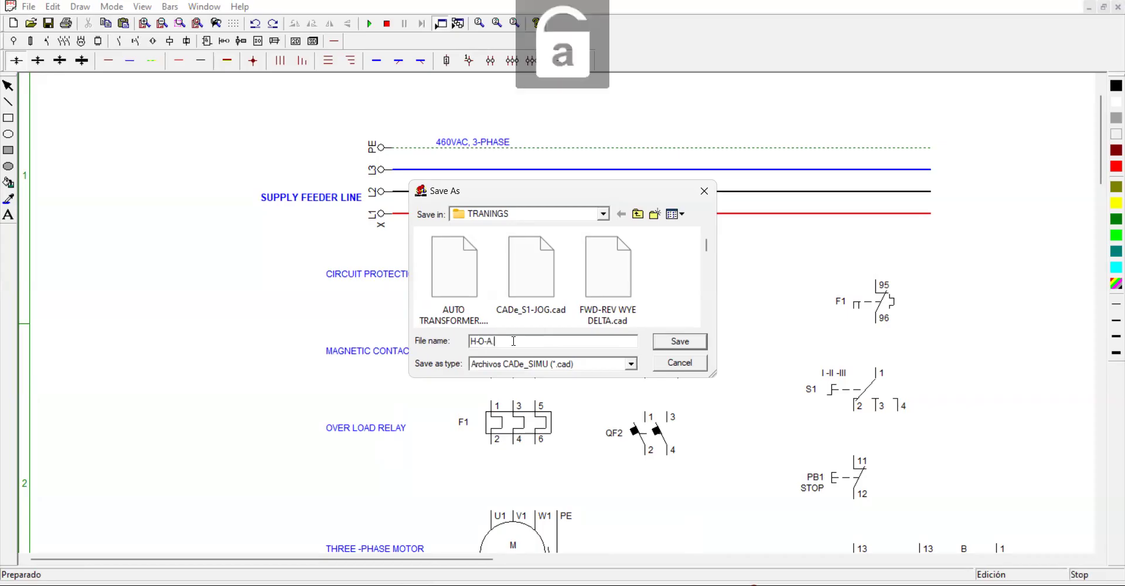
type("cad")
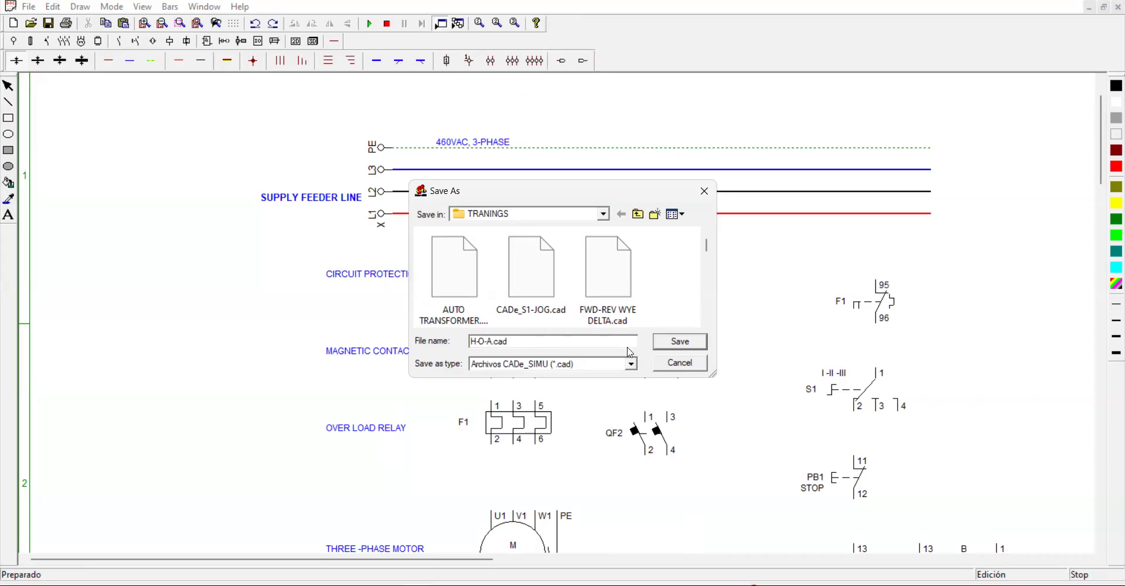
left_click(667, 344)
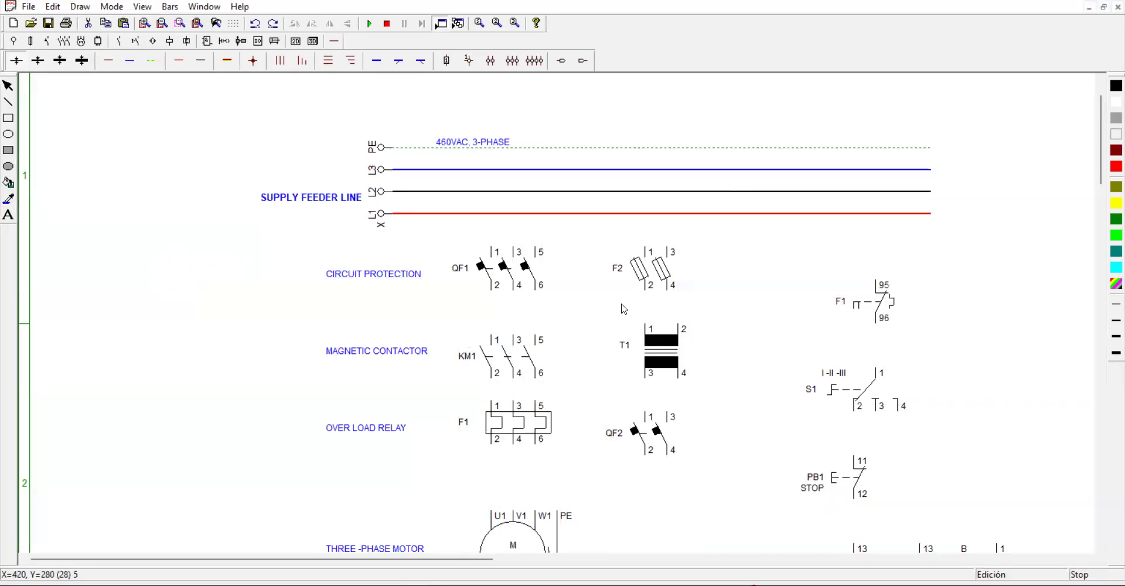
- Try to draw a vertical wire between the red L1 conductor and terminal 1 of breaker QF1
scroll(582, 352, "down", 3)
scroll(582, 352, "up", 3)
left_click(179, 61)
left_click(491, 213)
left_click_drag(490, 229, 490, 218)
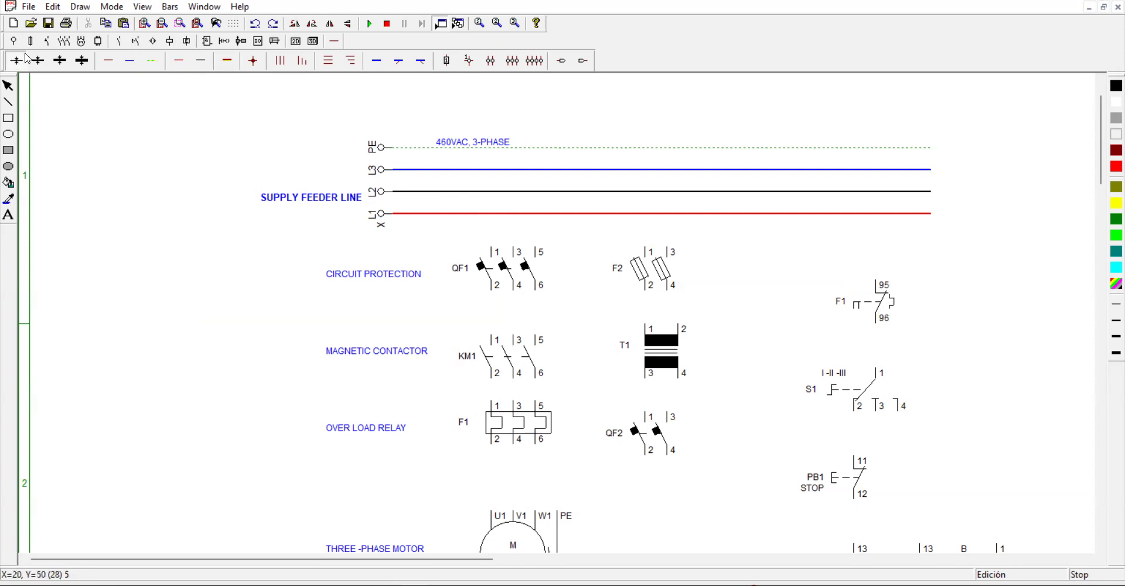
- Draw red phase wires from L1 to QF1 terminal 1, QF1 terminal 2 to KM1 terminal 1, and F1 terminal 2 to motor U1
left_click(39, 63)
left_click_drag(491, 213, 491, 248)
left_click_drag(494, 294, 492, 335)
left_click_drag(493, 444, 498, 509)
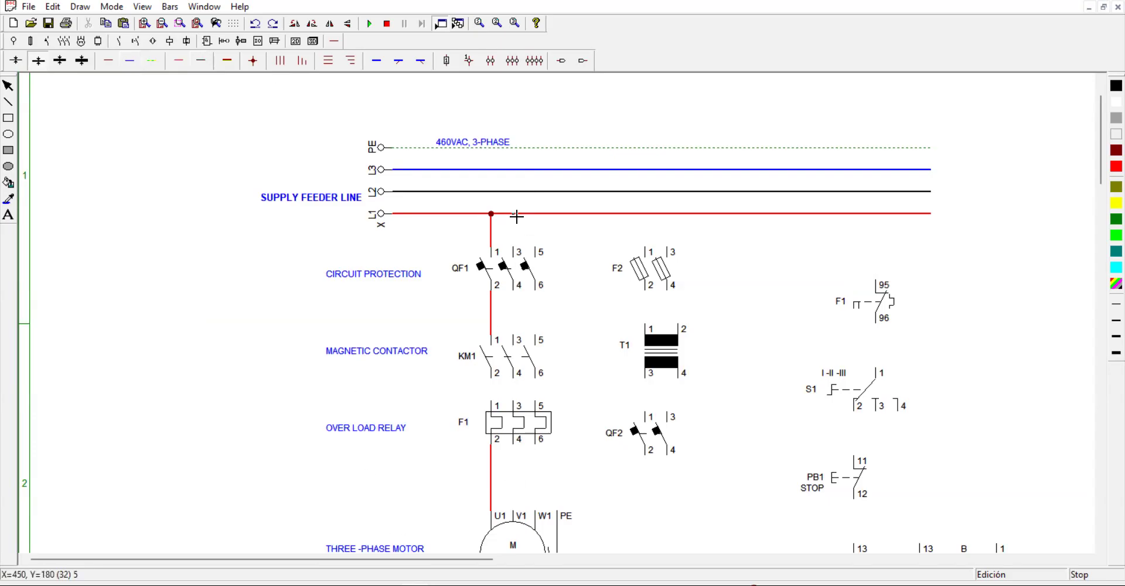
- Draw black phase wires from L2 to QF1 terminal 3, QF1 terminal 4 to KM1 terminal 3, and F1 terminal 4 to motor V1
left_click_drag(514, 192, 514, 247)
left_click_drag(516, 295, 514, 340)
left_click_drag(517, 457, 514, 514)
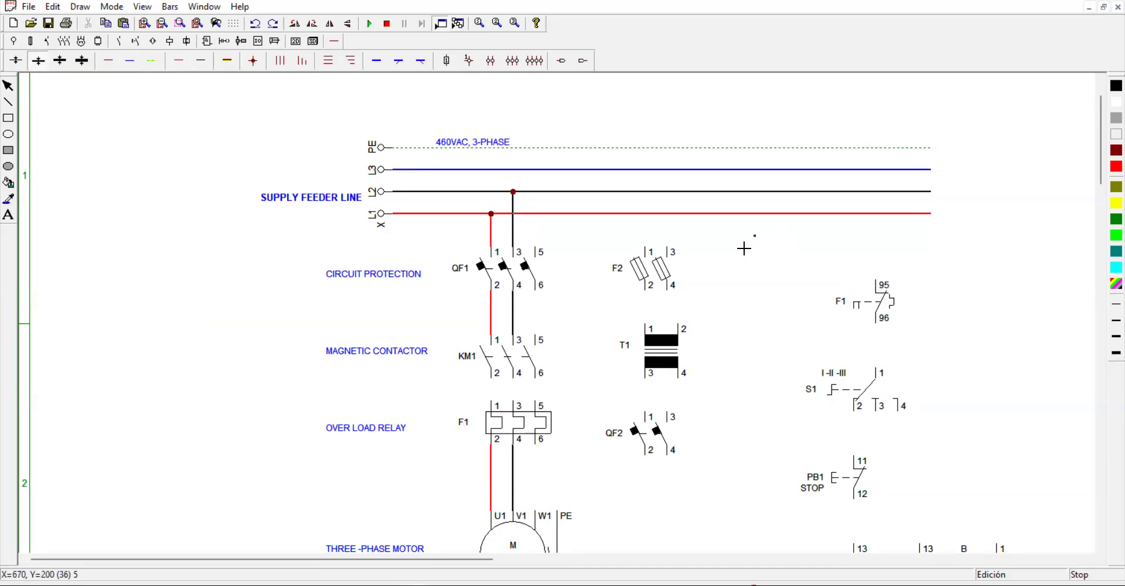
- Draw blue phase wires from L3 to QF1 terminal 5, QF1 terminal 6 to KM1 terminal 5, and F1 terminal 6 to motor W1
left_click(132, 61)
left_click_drag(535, 170, 535, 247)
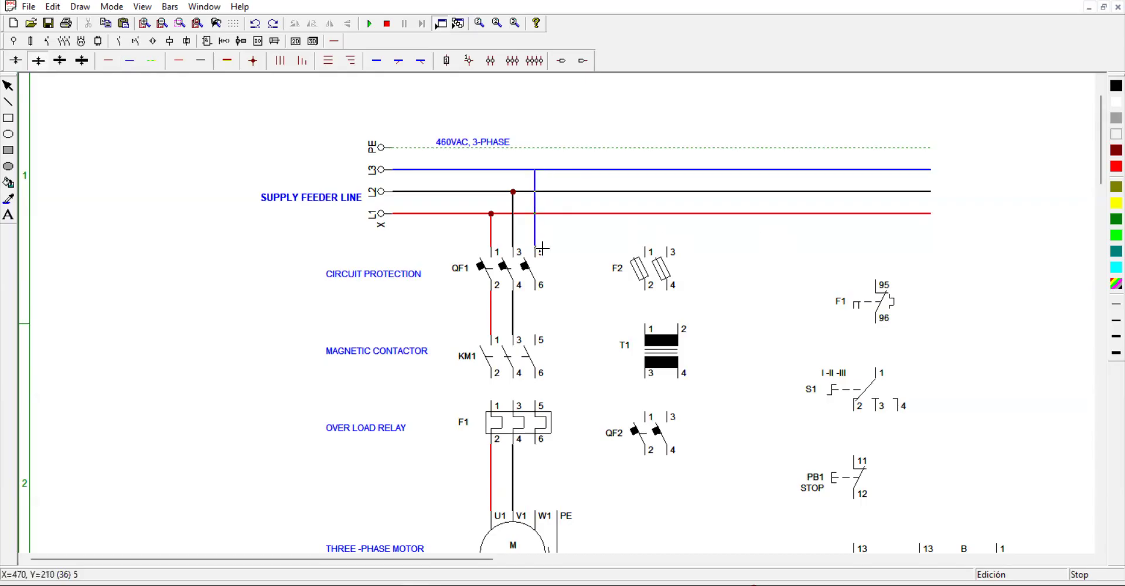
left_click_drag(542, 300, 541, 338)
left_click_drag(535, 444, 539, 513)
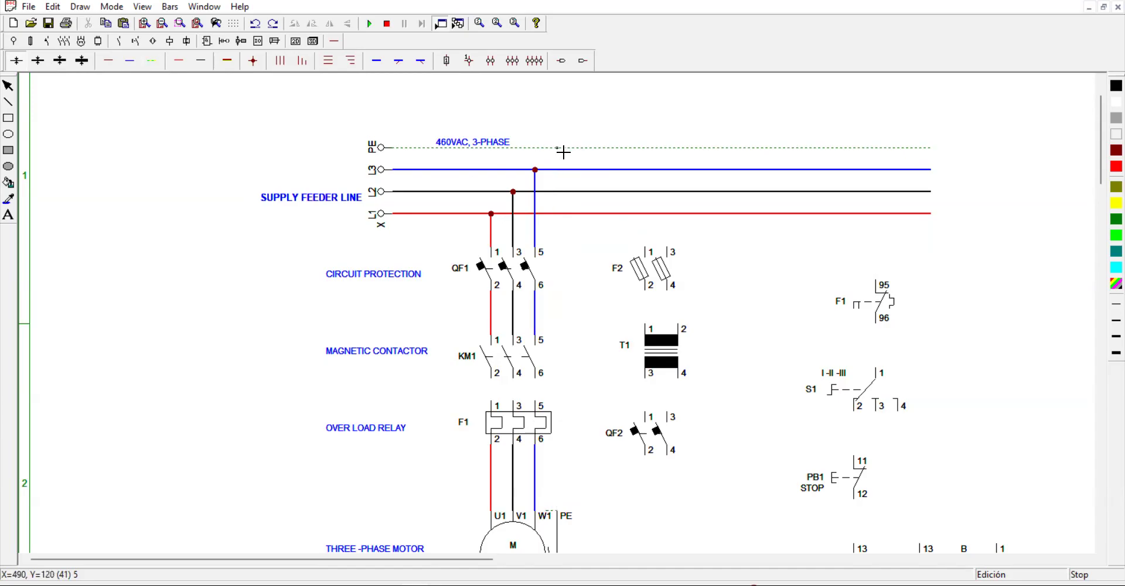
- Delete the short stray dashed wire beside the motor's PE terminal
right_click(551, 511)
left_click(550, 510)
left_click(550, 511)
key("Delete")
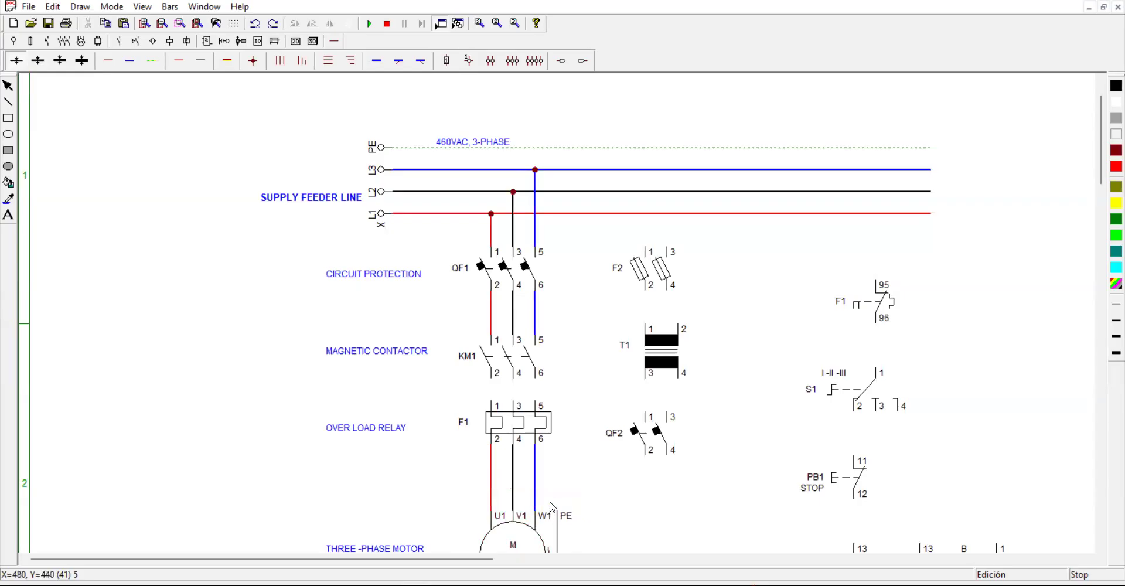
- Draw a dashed green earth wire from the PE supply line to the motor's PE terminal
left_click(153, 61)
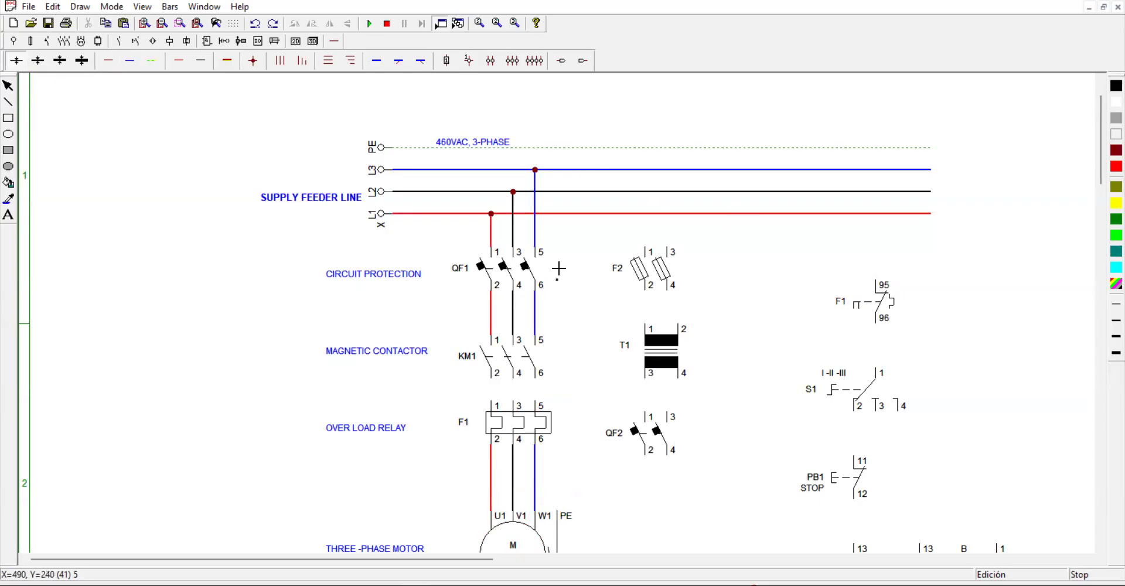
left_click(561, 160)
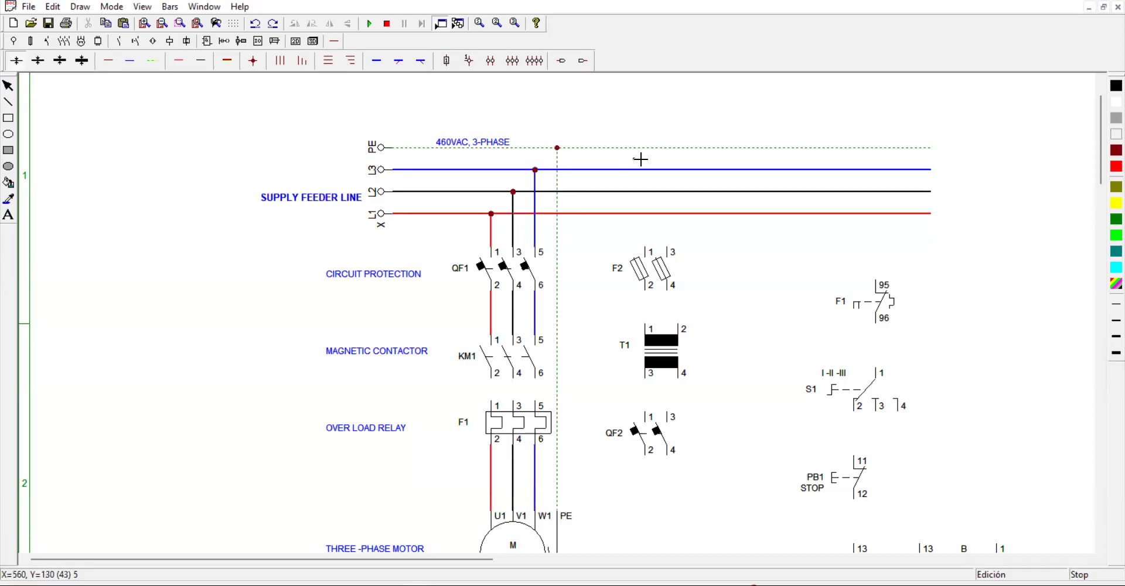
- Wire contactor KM1 terminals 2, 4 and 6 to overload relay F1 terminals 1, 3 and 5
scroll(604, 241, "down", 2)
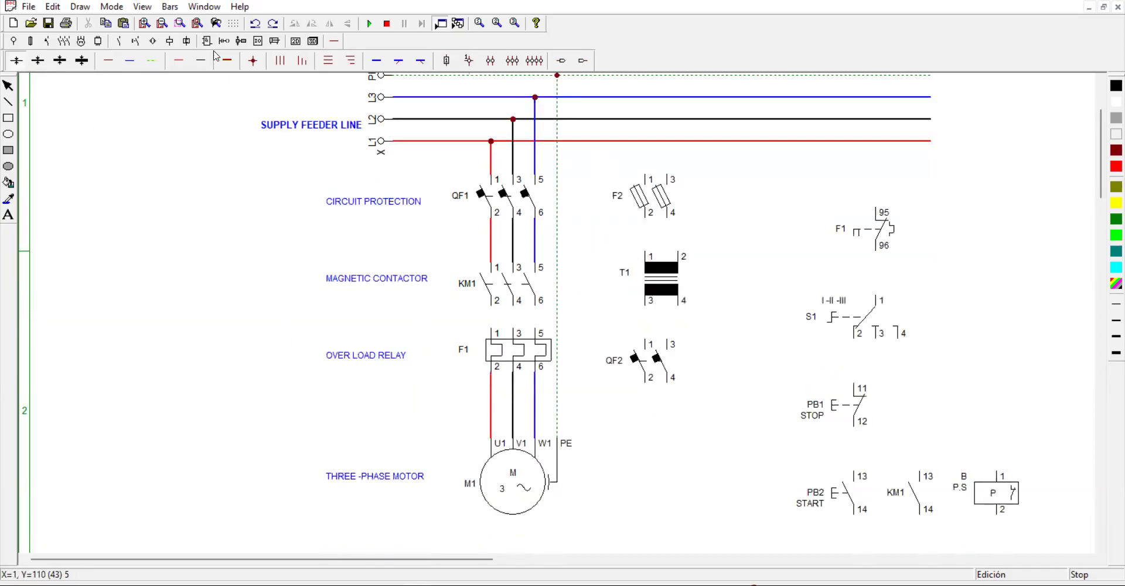
left_click(200, 66)
mouse_move(492, 307)
left_mouse_down()
mouse_move(492, 327)
mouse_move(513, 314)
mouse_move(513, 331)
left_mouse_up()
left_click_drag(535, 306, 534, 331)
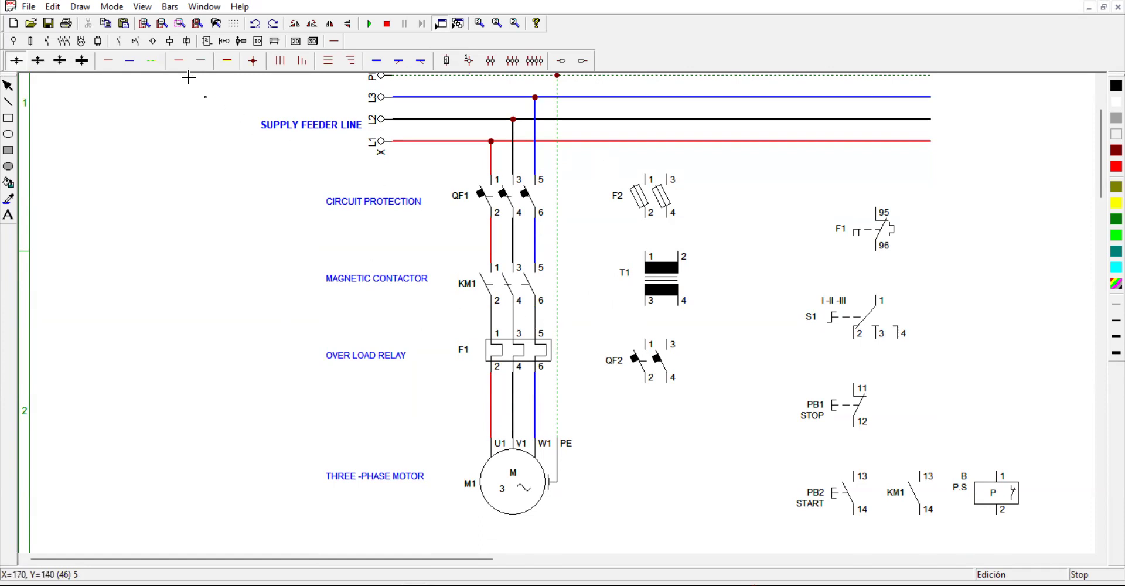
- Draw thin red wires from L1 through F2, transformer T1 and QF2, ending in a short stub below QF2 terminal 2
left_click_drag(650, 158, 647, 175)
left_click_drag(650, 223, 651, 253)
left_click_drag(648, 311, 651, 341)
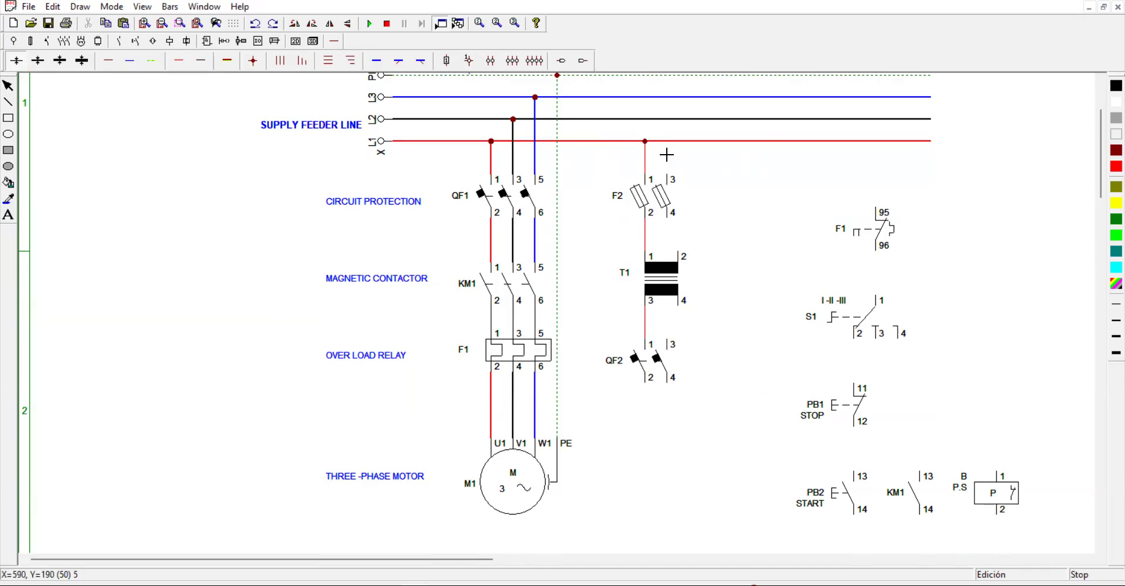
left_click_drag(652, 388, 652, 418)
- Draw thin blue wires from L3 through F2, transformer T1 and QF2, ending in a short stub below QF2 terminal 4
mouse_move(675, 106)
left_mouse_down()
mouse_move(670, 233)
mouse_move(683, 232)
mouse_move(673, 331)
left_mouse_up()
left_click(673, 331)
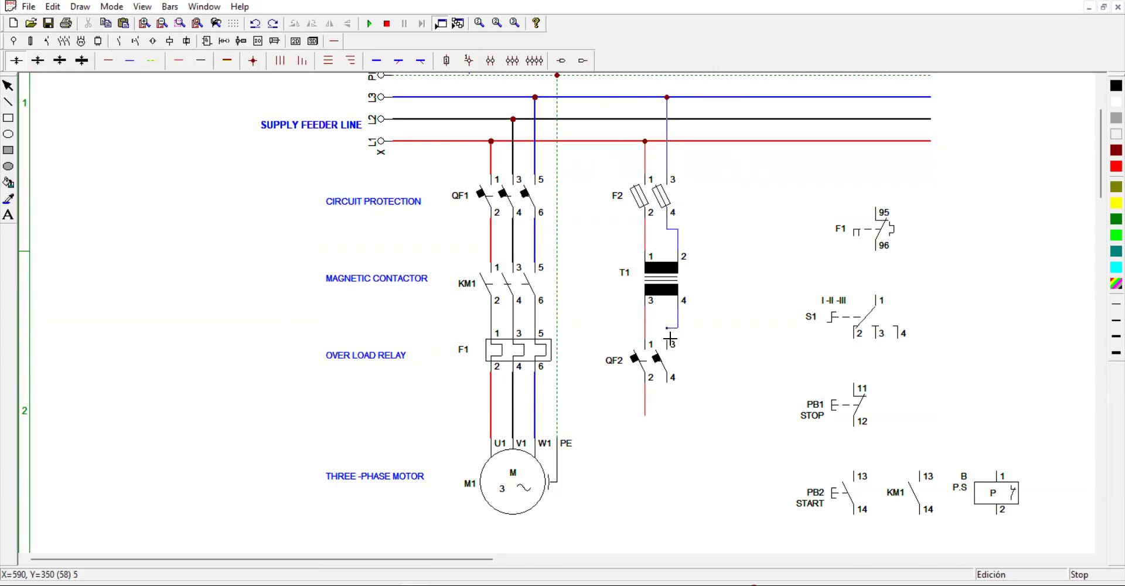
left_click(673, 399)
left_click(668, 416)
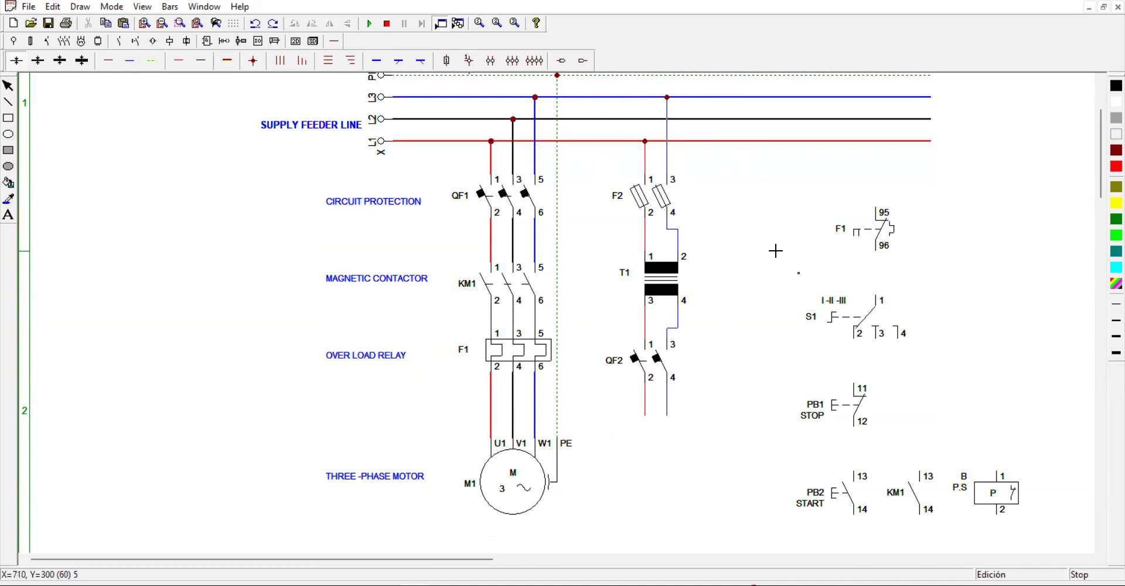
- Place two output connectors below breaker QF2
left_click(565, 65)
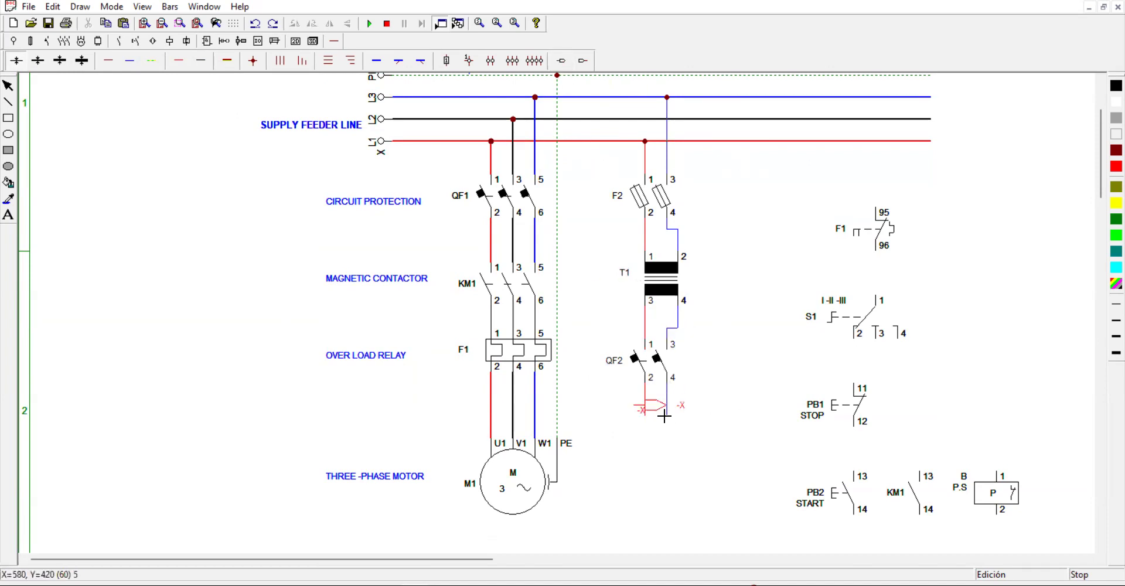
left_click(665, 472)
left_click(698, 462)
right_click(806, 435)
- Name the first output connector below QF2 L1
double_click(645, 476)
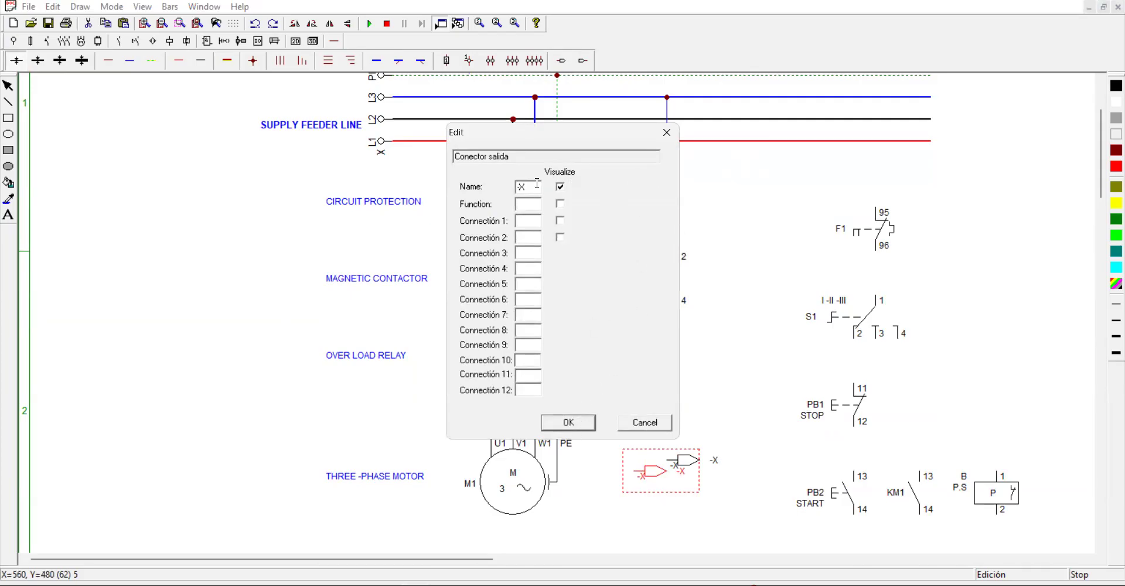
key("BackSpace")
key("Caps_Lock")
type("L1")
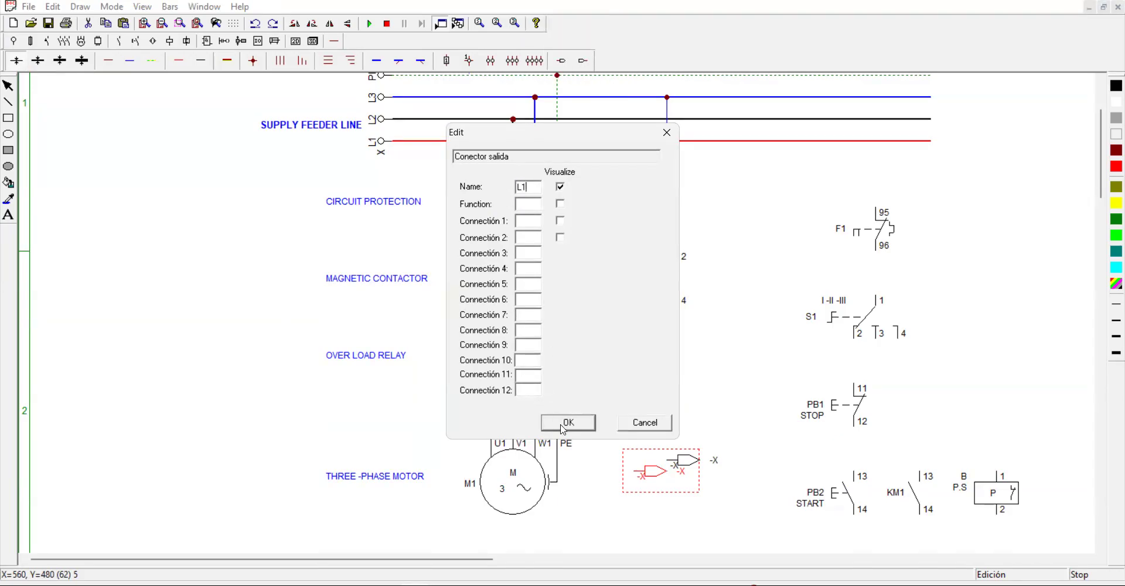
left_click(563, 423)
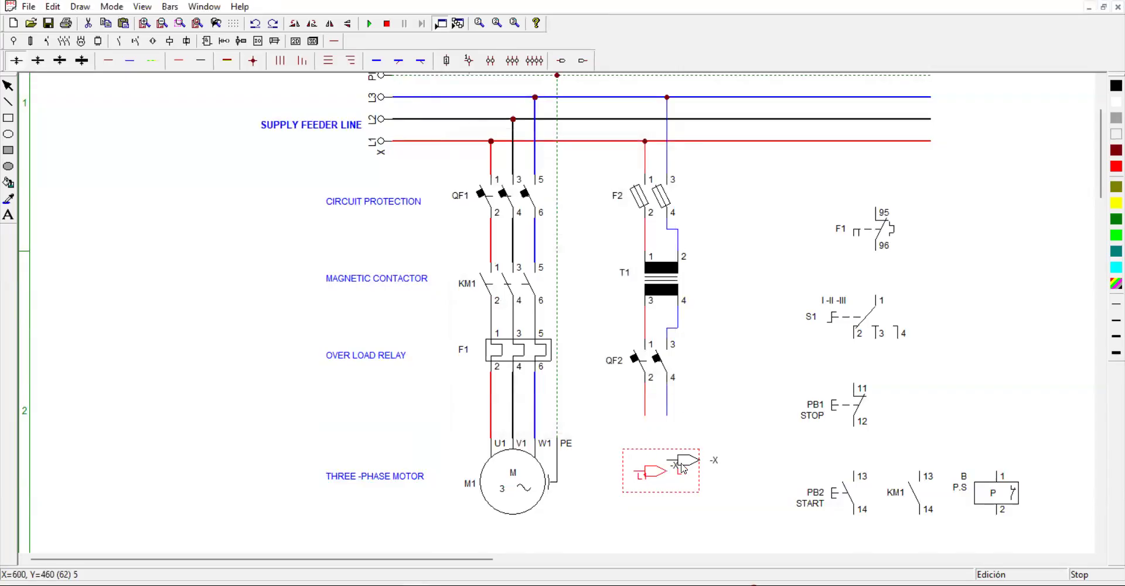
- Rotate the L1 connector to point downward and attach it to the red wire below QF2
double_click(653, 481)
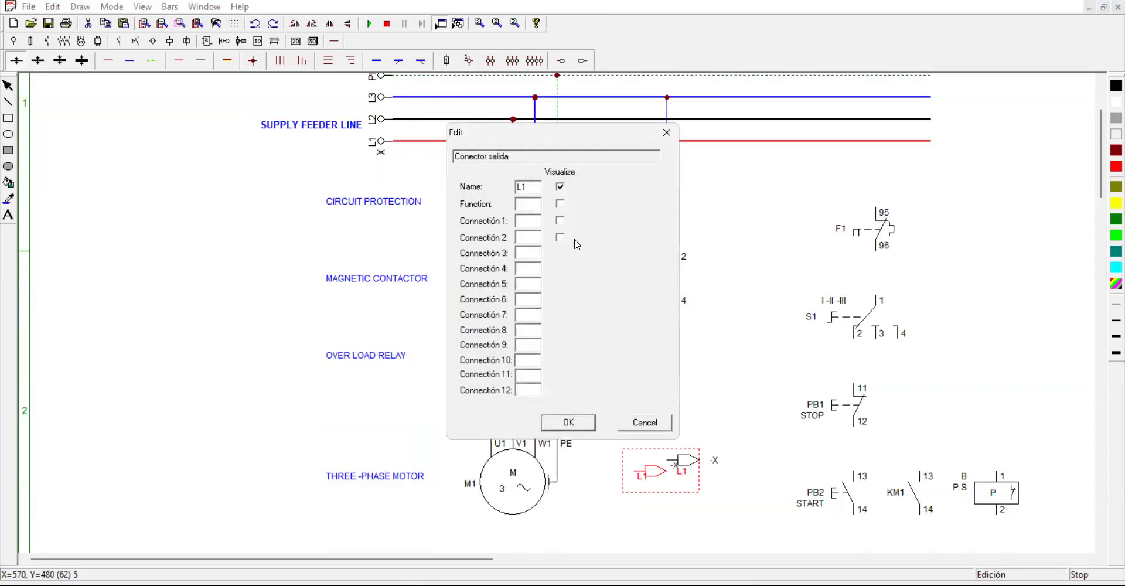
left_click(667, 132)
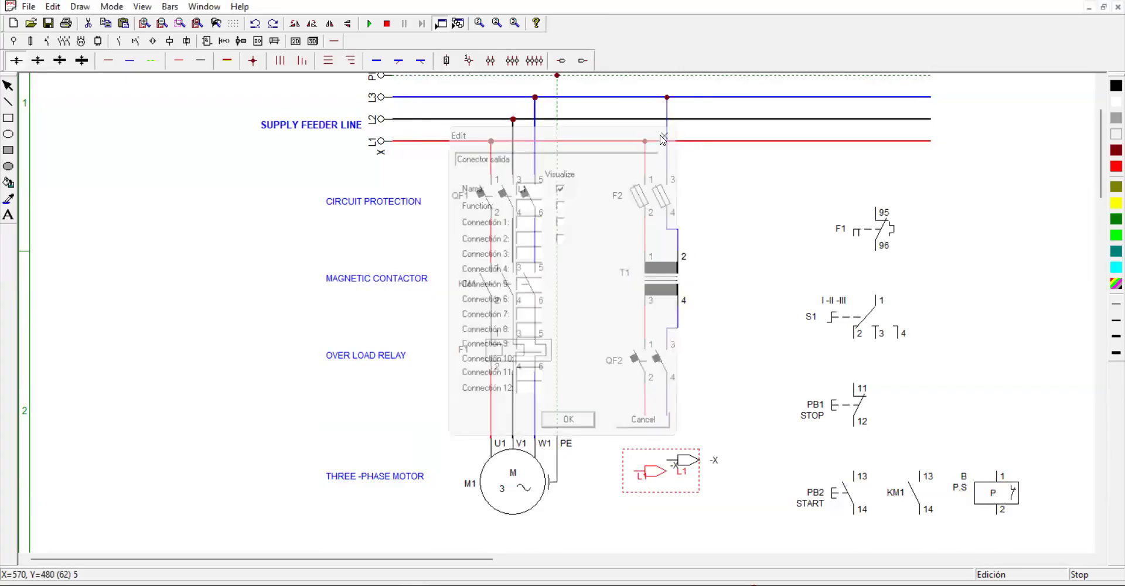
left_click(247, 44)
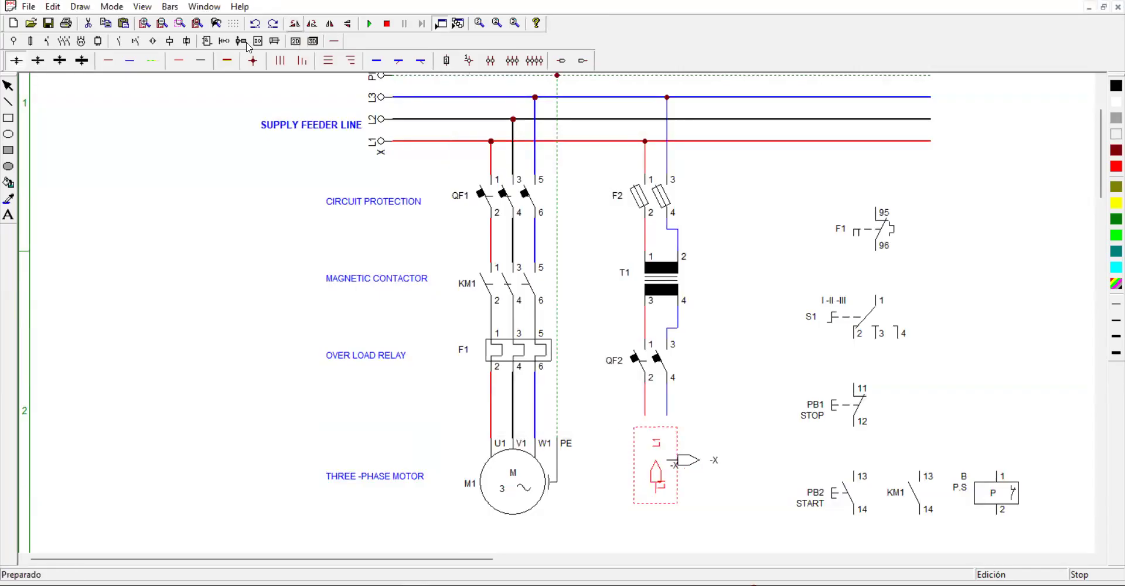
left_click_drag(667, 461, 646, 433)
- Name the second output connector L3
double_click(681, 461)
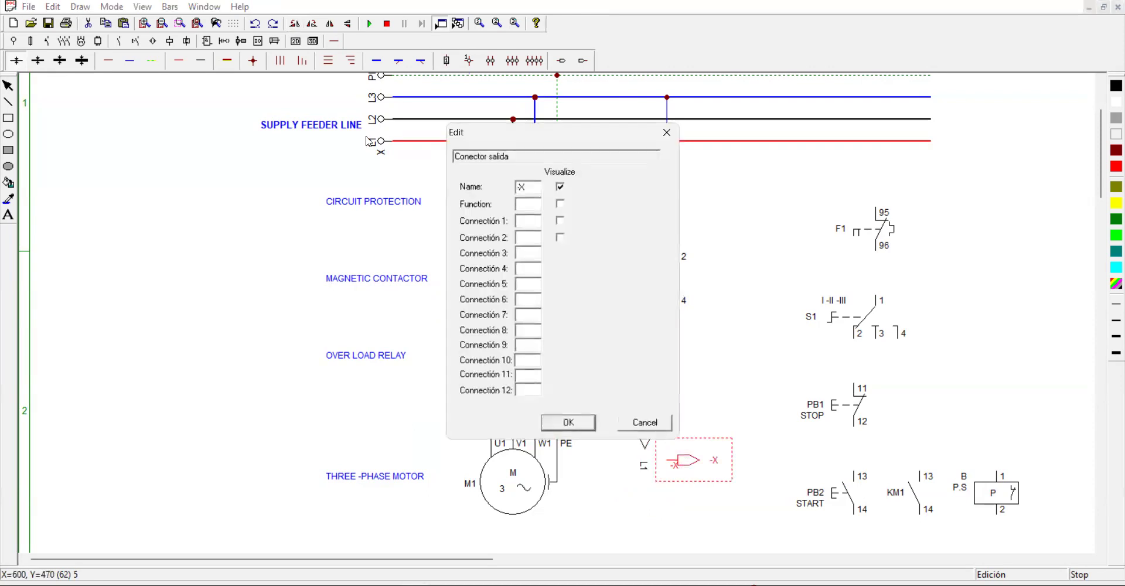
type("L3")
left_click(556, 423)
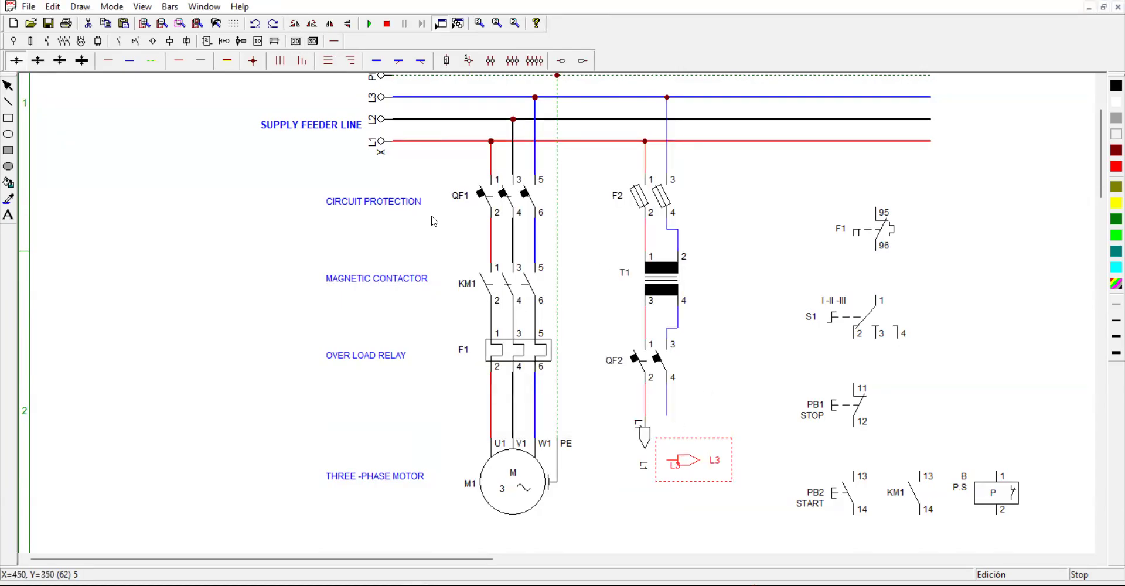
- Rotate the L3 connector to point downward and attach it to the blue wire below QF2
left_click(295, 25)
left_click(294, 24)
left_click(294, 24)
left_click(295, 24)
left_click(295, 24)
left_click(295, 24)
left_click(295, 24)
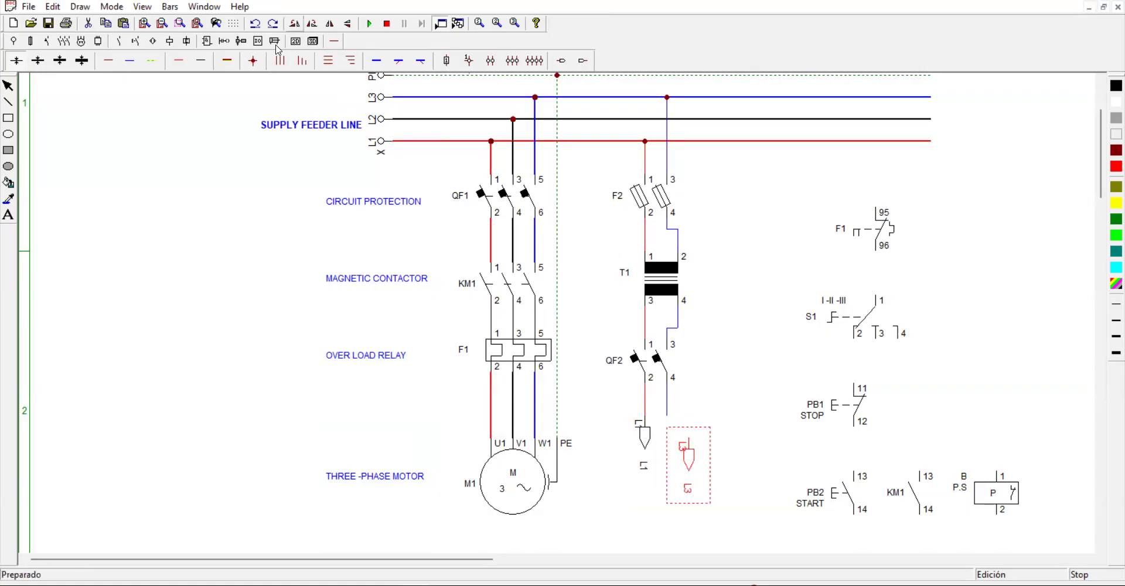
left_click_drag(708, 456, 684, 437)
left_click(724, 420)
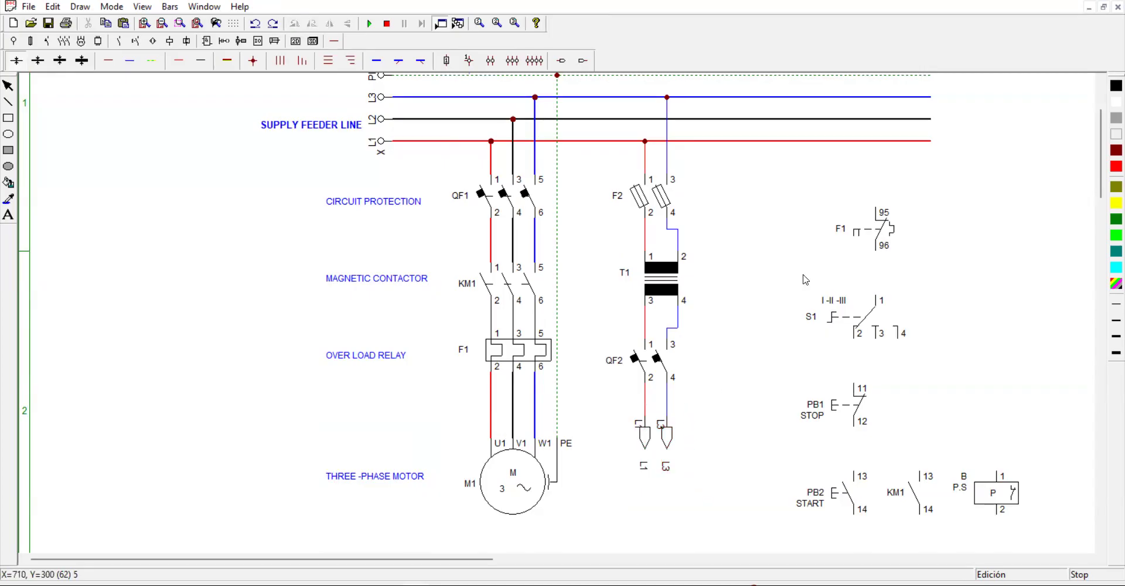
left_click_drag(755, 189, 1054, 555)
scroll(678, 422, "down", 3)
left_click_drag(473, 564, 540, 564)
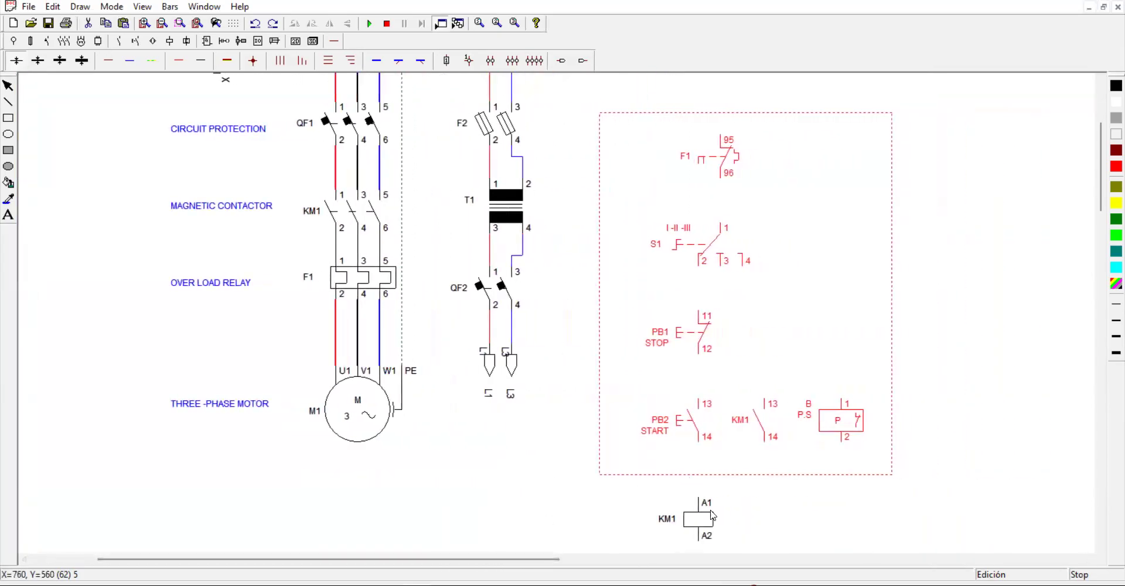
scroll(709, 459, "up", 6)
left_click(710, 425)
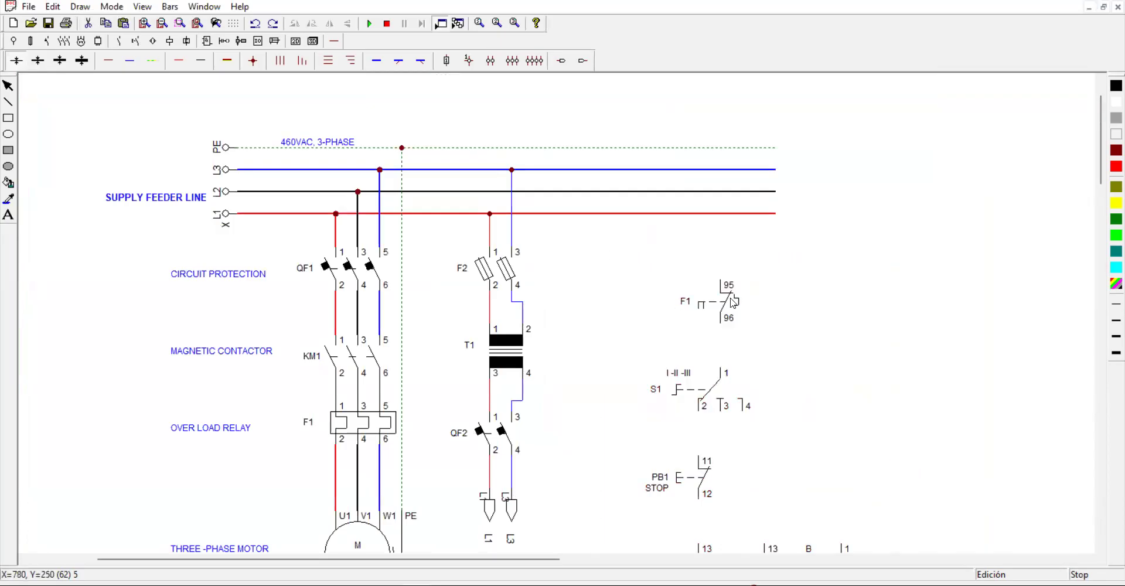
- Move the F1 overload contact and selector S1 up and to the left, and raise the PB1 STOP button to just below S1
left_click_drag(732, 300, 711, 290)
left_click(630, 347)
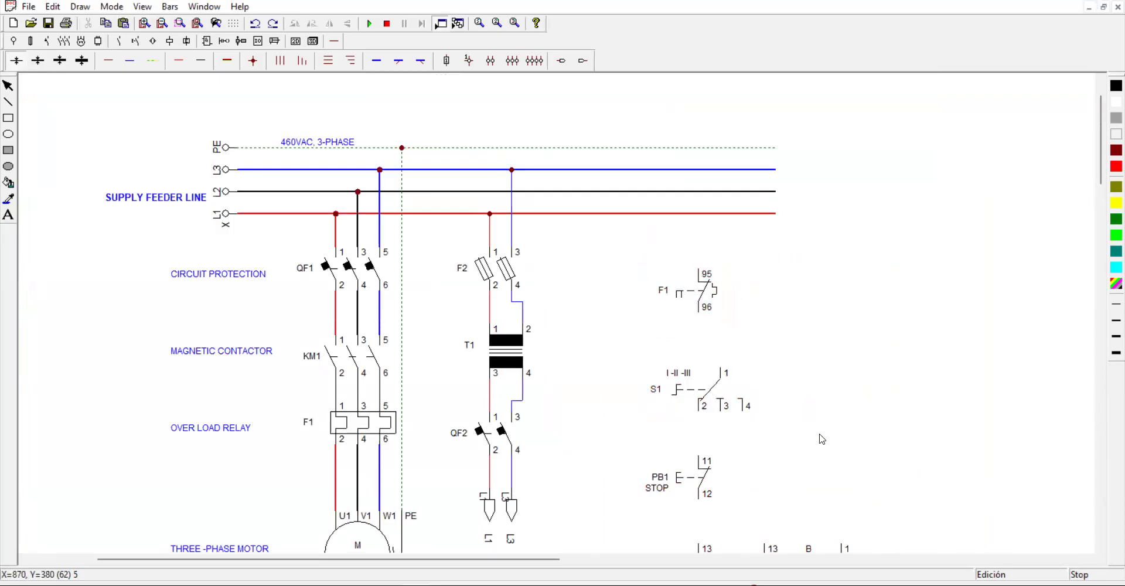
left_click_drag(713, 396, 695, 394)
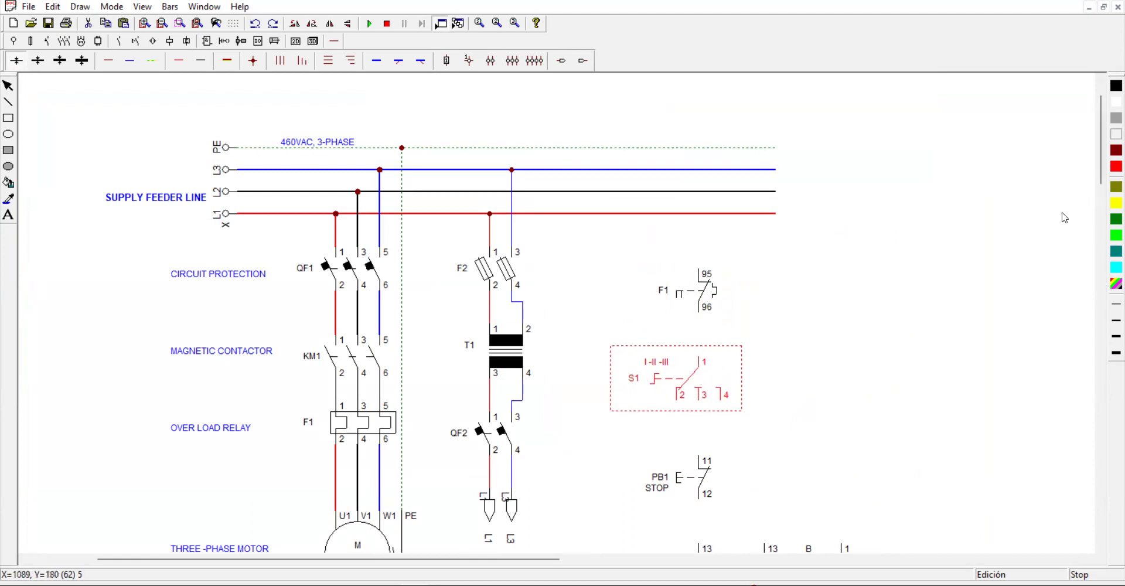
left_click_drag(1104, 146, 1104, 158)
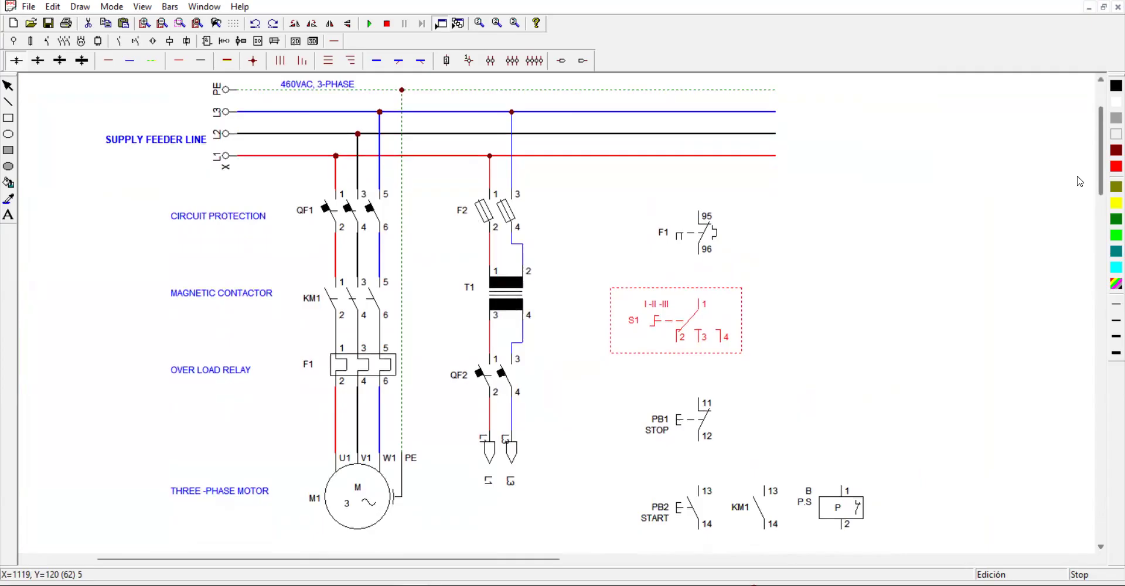
left_click_drag(702, 425, 703, 401)
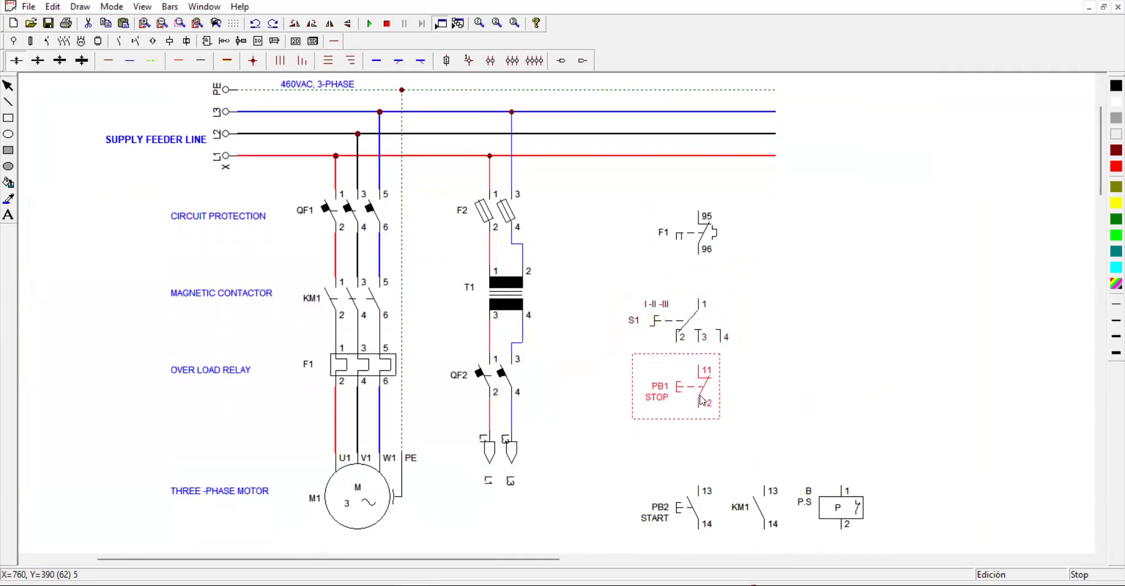
- Raise the F1 contact and selector S1, and align the PB1 STOP button directly under S1 terminal 2
left_click_drag(718, 246, 716, 223)
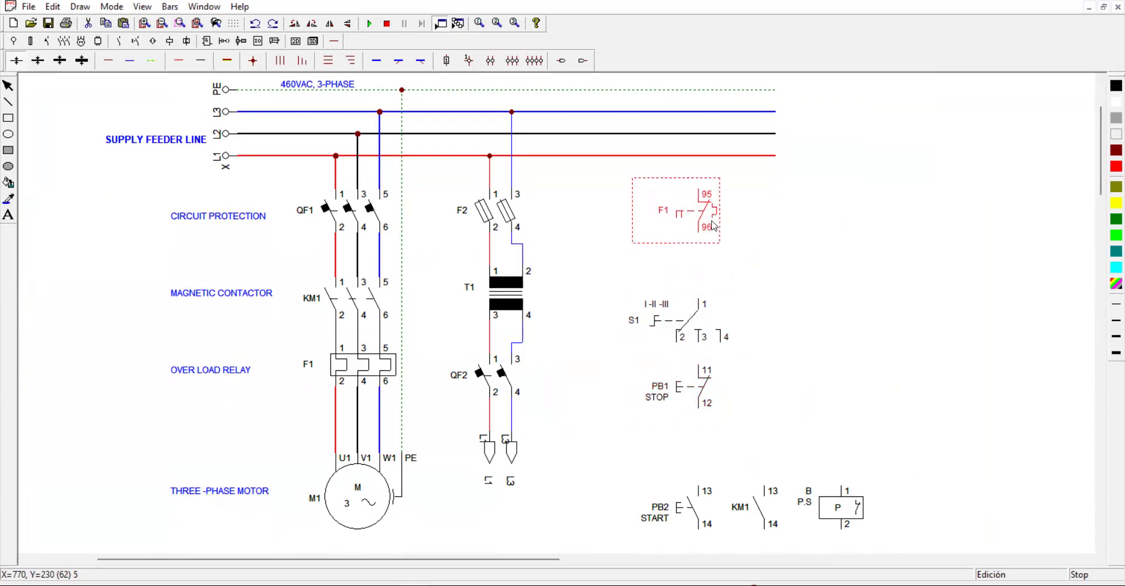
left_click_drag(689, 341, 689, 306)
left_click(702, 405)
left_click_drag(703, 409, 681, 389)
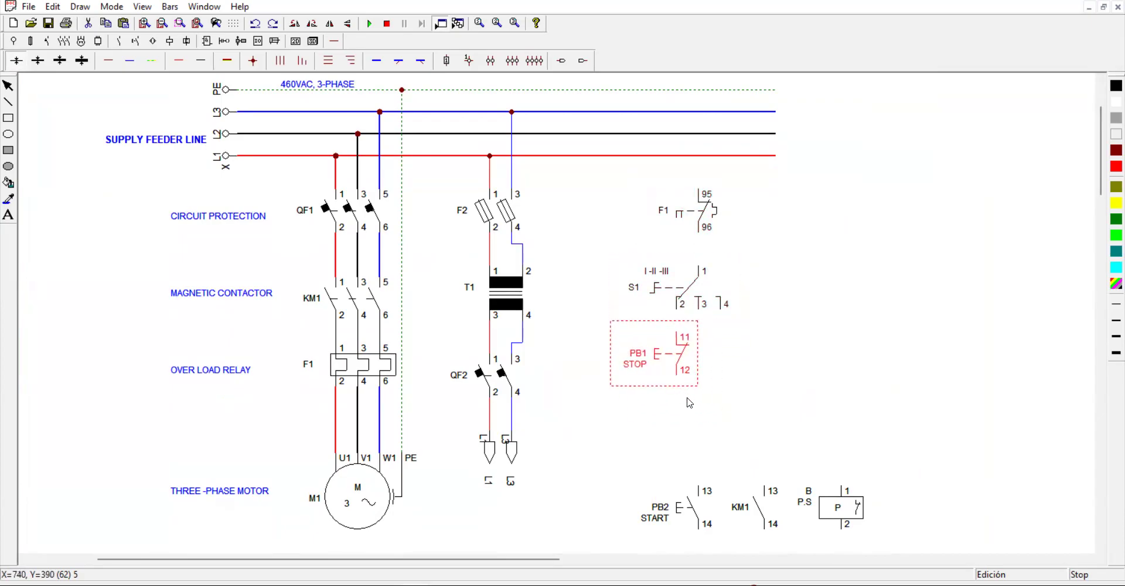
- Move the PB2 START button, KM1 auxiliary contact and pressure switch up and left, with PB2 aligned below PB1
left_click_drag(706, 518, 683, 439)
left_click_drag(760, 512, 735, 437)
left_click_drag(812, 495, 790, 418)
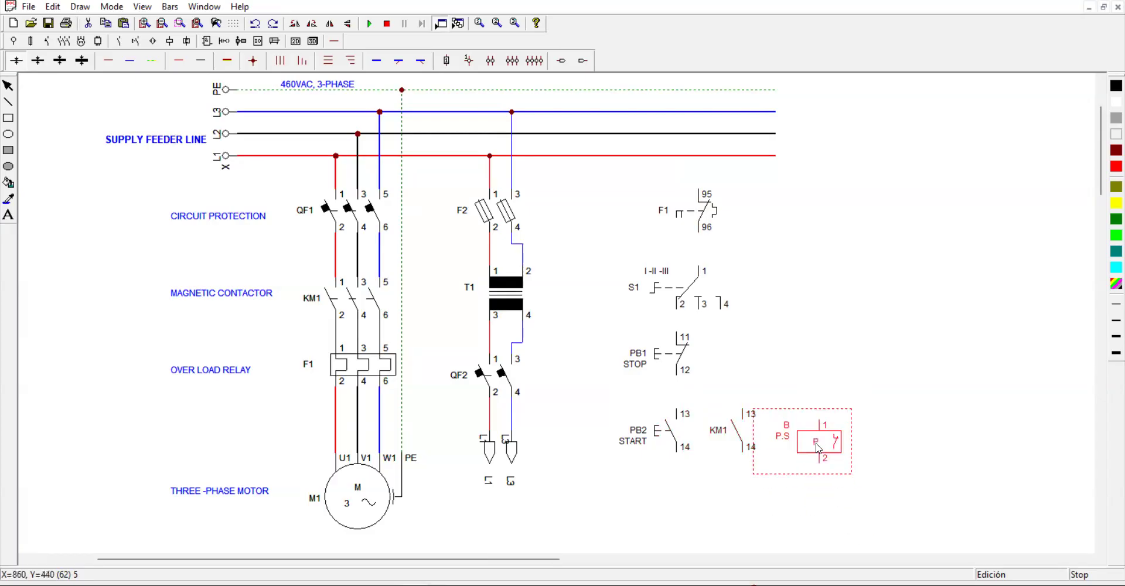
- Move the KM1 coil up to sit directly below the PB2 START button
scroll(734, 517, "down", 3)
left_click_drag(709, 489, 684, 376)
scroll(792, 423, "up", 3)
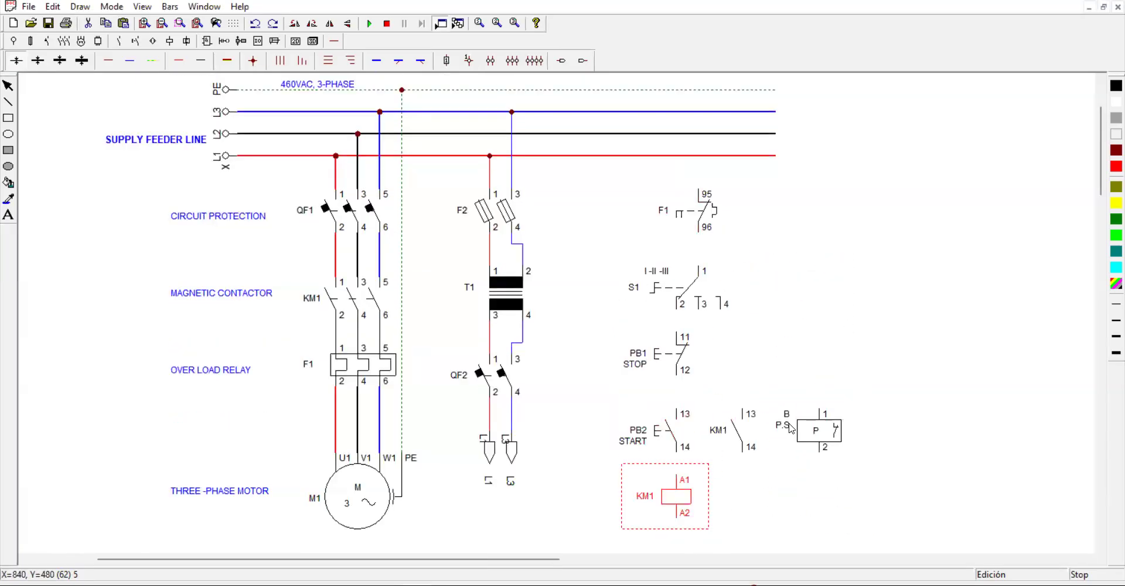
left_click(882, 321)
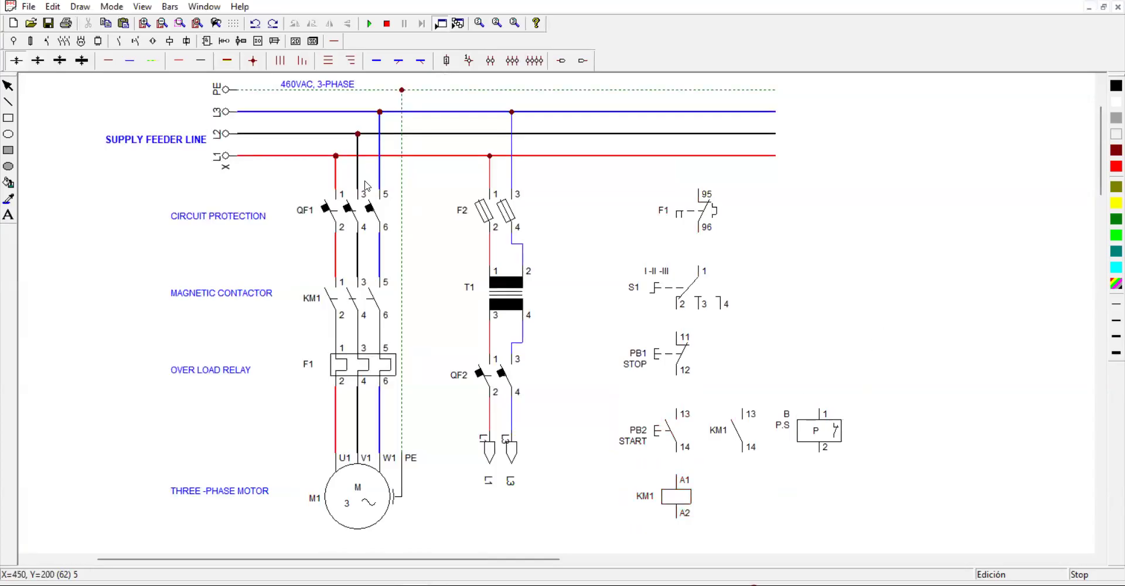
- Place an input connector to the upper left of the F1 overload contact and name it L1
left_click(583, 60)
left_click(649, 177)
right_click(705, 225)
left_click(621, 179)
double_click(638, 179)
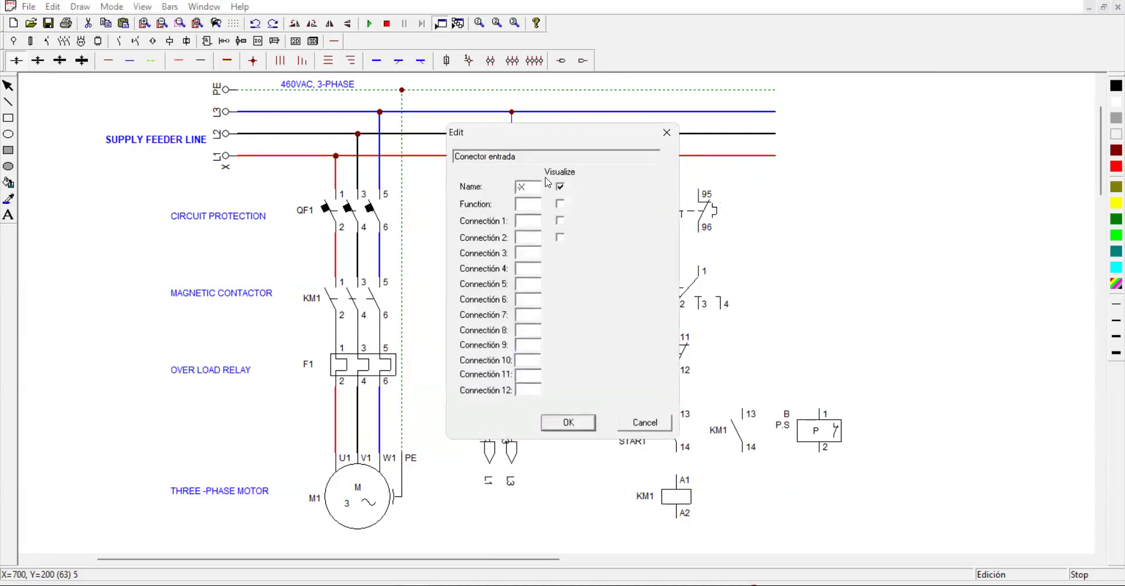
type("L1")
left_click(553, 426)
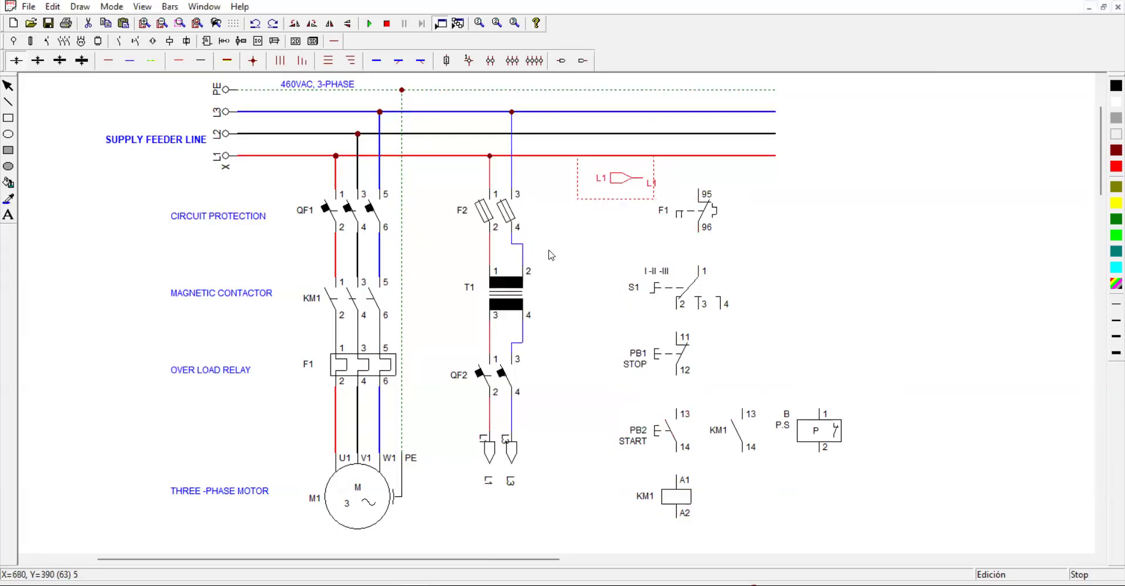
- Place a second input connector below the KM1 coil and name it L3
left_click(584, 61)
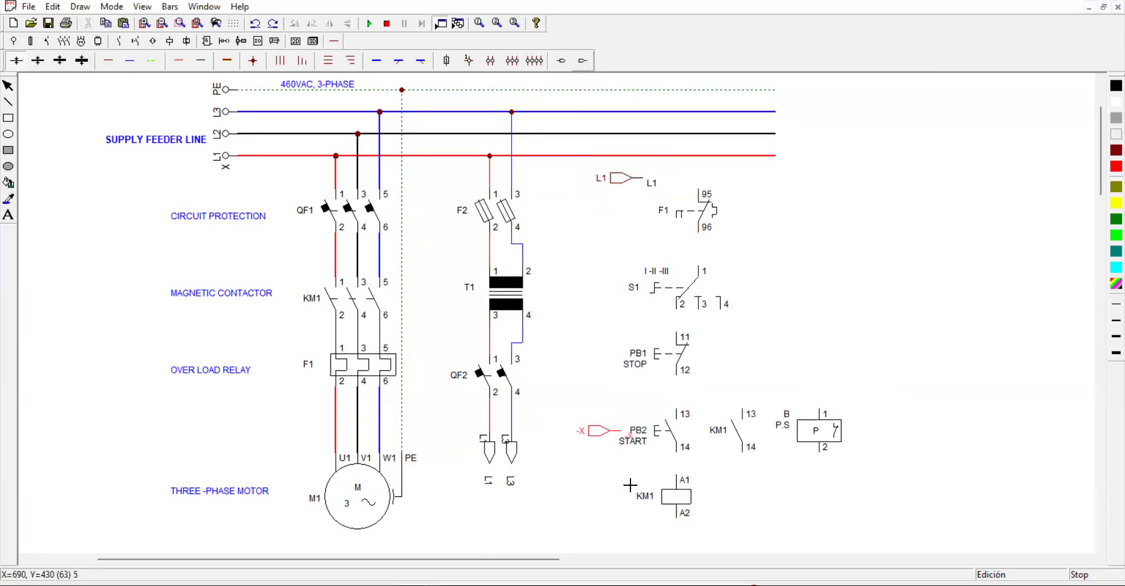
left_click(659, 550)
key("Escape")
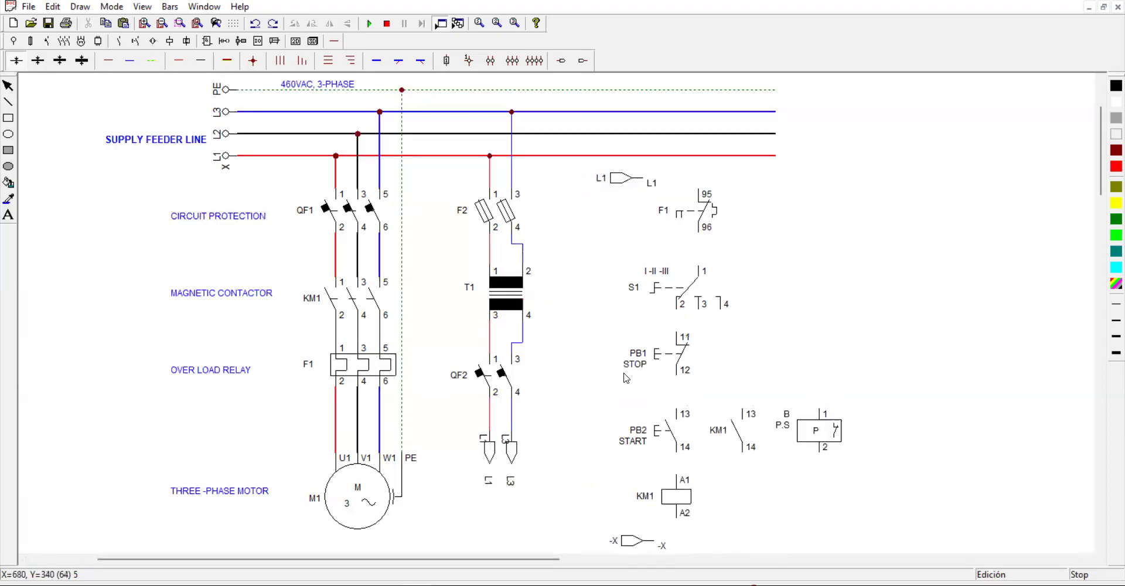
double_click(626, 545)
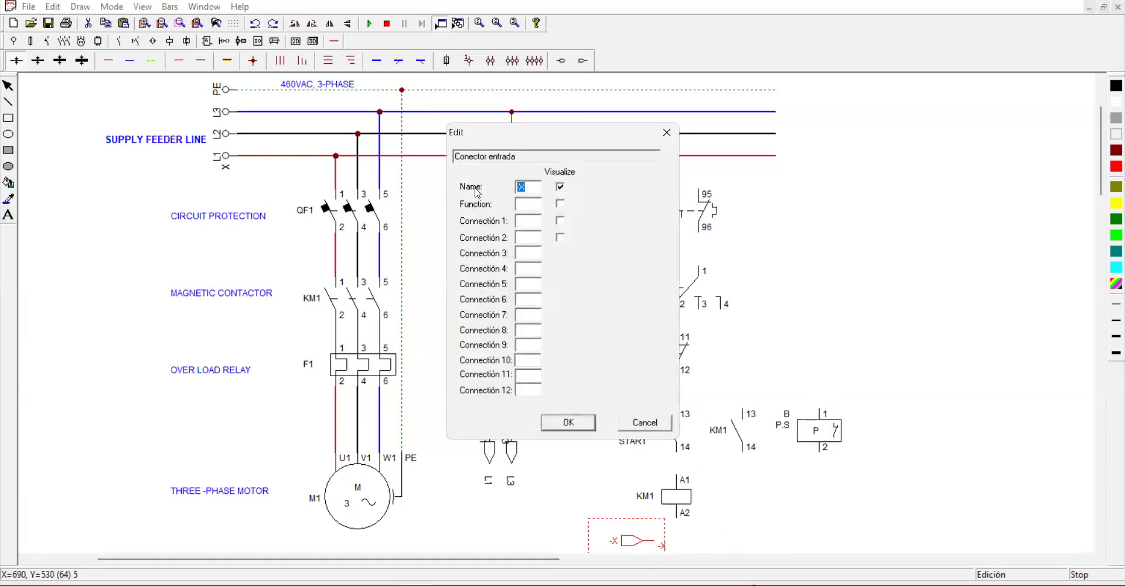
type("L2")
left_click(567, 423)
double_click(630, 540)
left_click(595, 423)
double_click(616, 183)
left_click(667, 133)
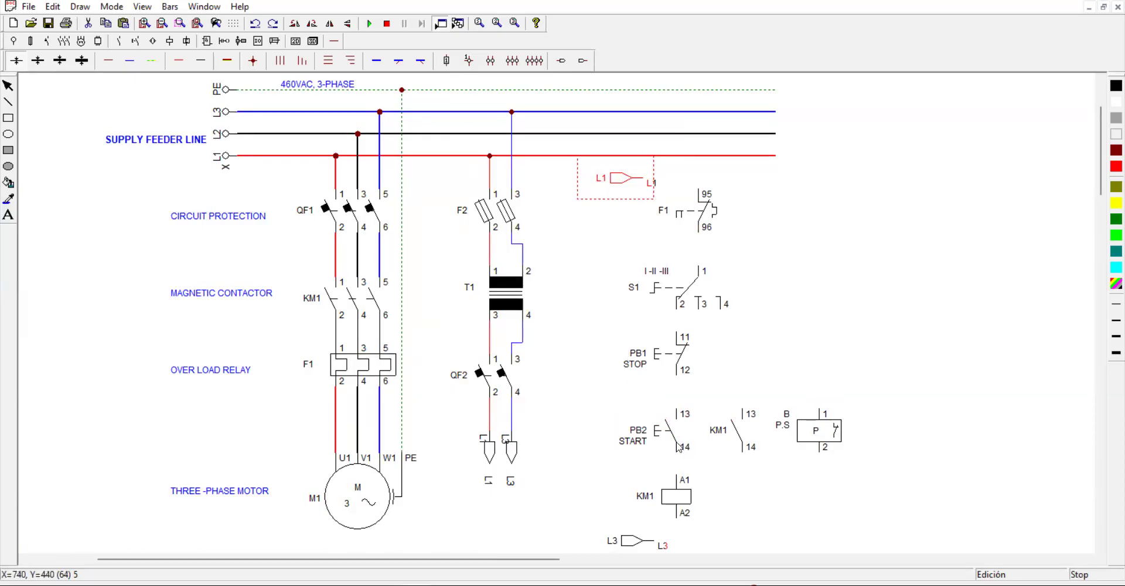
left_click(667, 546)
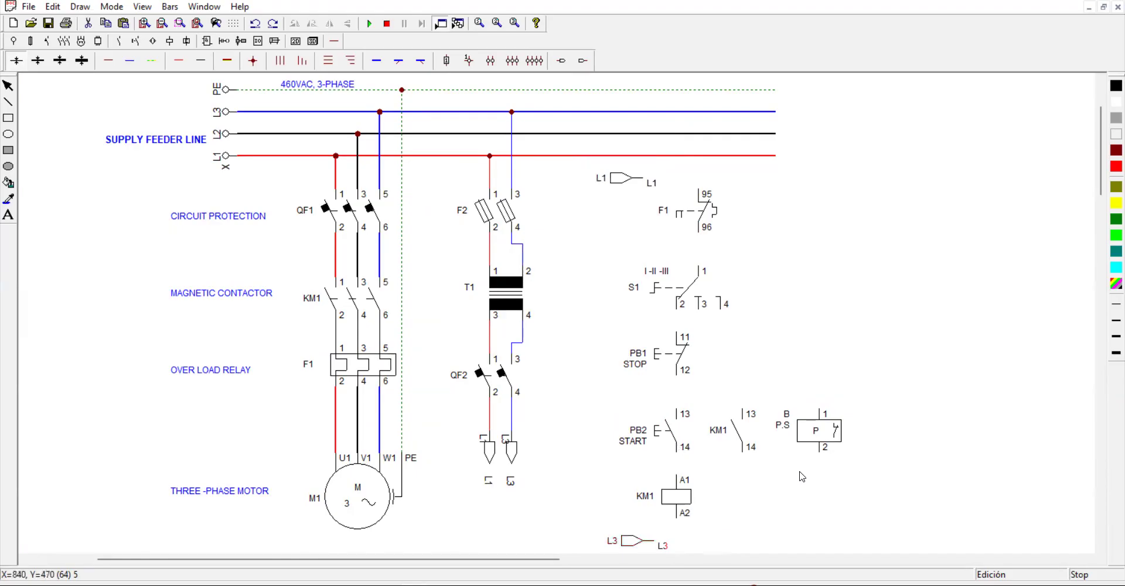
- Wire connector L1 in series through F1, S1 terminal 2, PB1 and PB2 to KM1's coil, with the KM1 auxiliary contact parallel to PB2
left_click(179, 60)
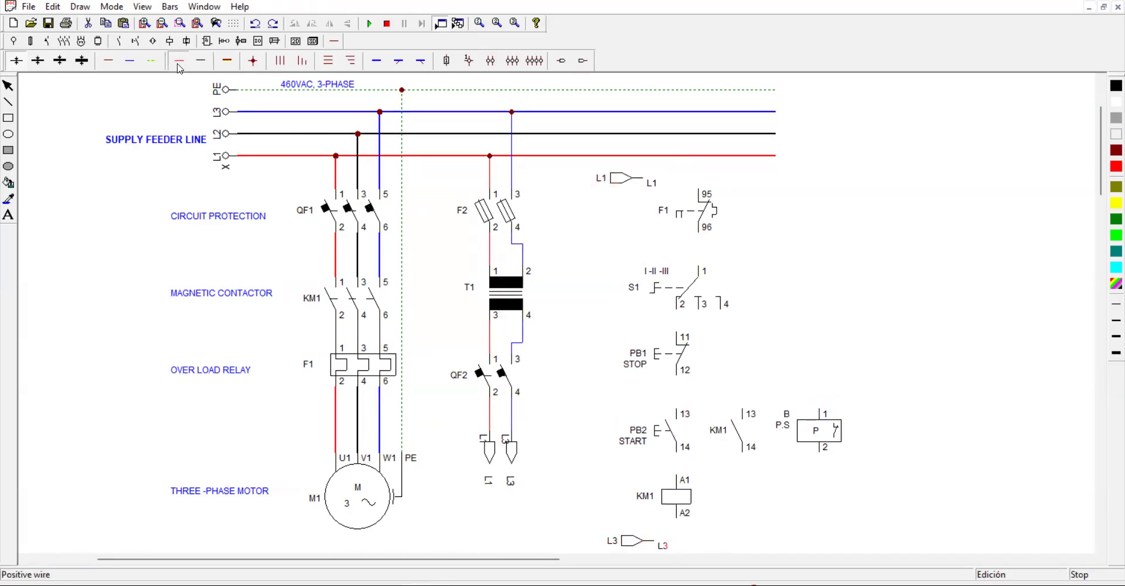
left_click_drag(644, 178, 703, 178)
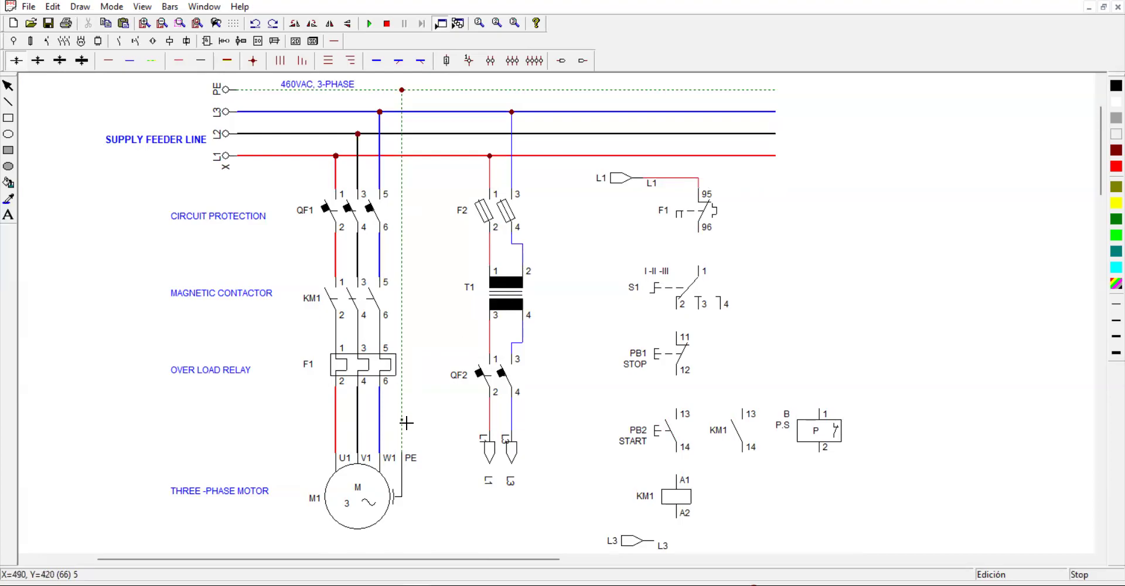
left_click_drag(707, 238, 702, 264)
left_click_drag(681, 311, 681, 332)
left_click_drag(683, 384, 685, 475)
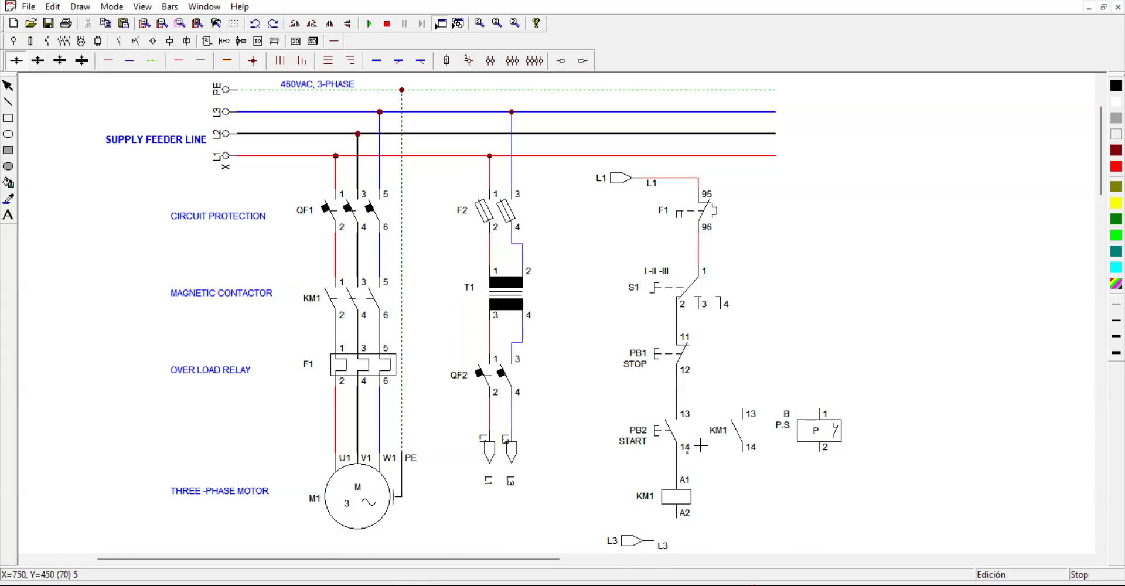
left_click_drag(677, 386, 748, 409)
mouse_move(678, 463)
left_mouse_down()
mouse_move(745, 465)
mouse_move(687, 465)
mouse_move(680, 479)
mouse_move(747, 466)
left_mouse_up()
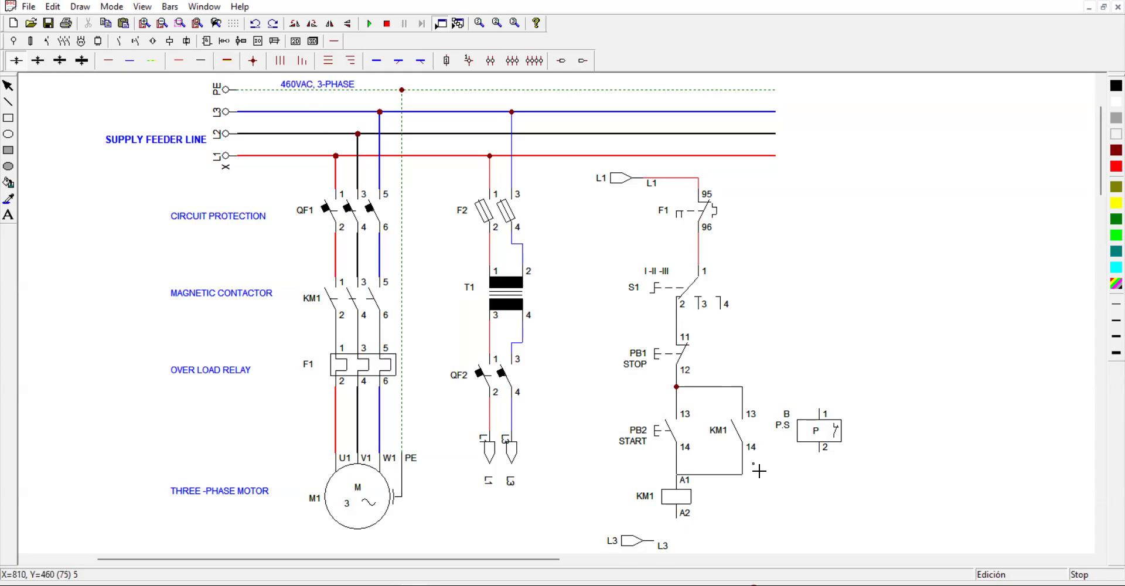
- Lower the KM1 coil slightly, then wire A1 to the START branch and A2 to the L3 connector
key("Escape")
left_click_drag(675, 502, 676, 512)
left_click(731, 511)
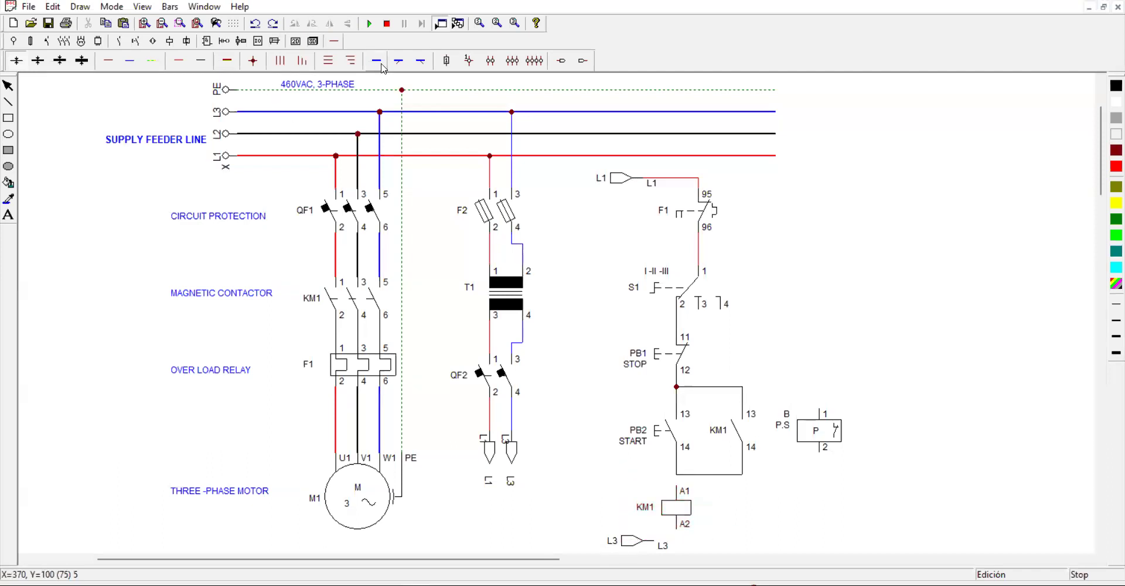
left_click(196, 61)
left_click_drag(681, 479, 681, 490)
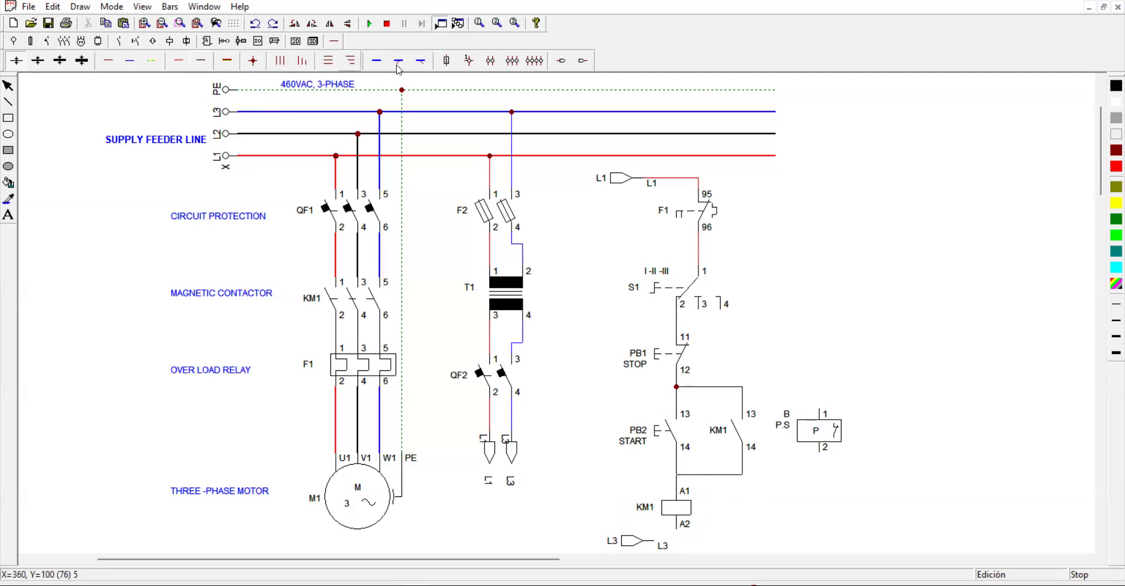
left_click(125, 65)
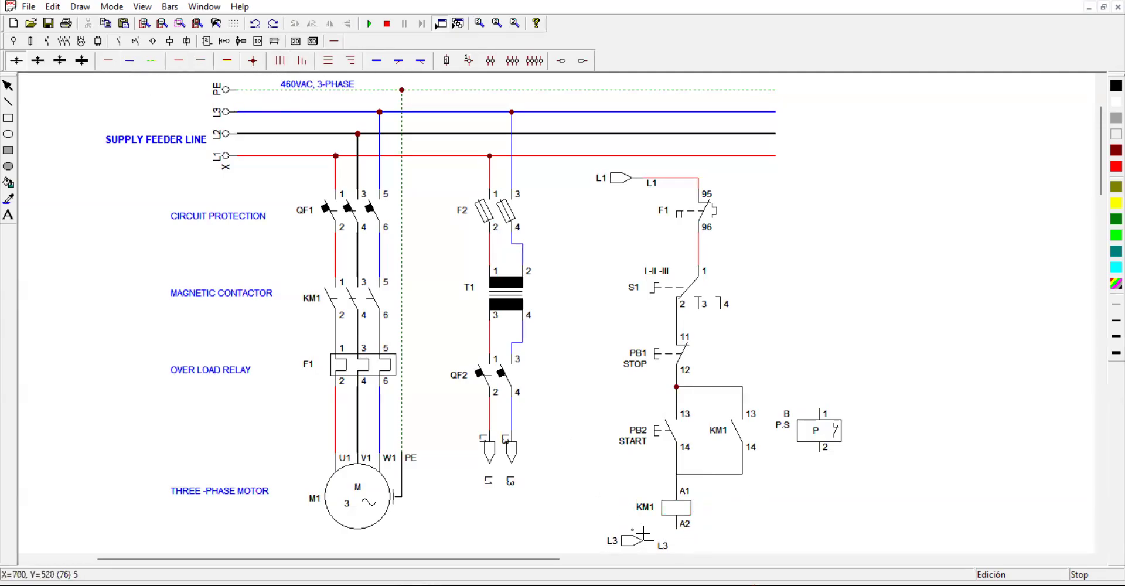
left_click_drag(661, 544, 678, 531)
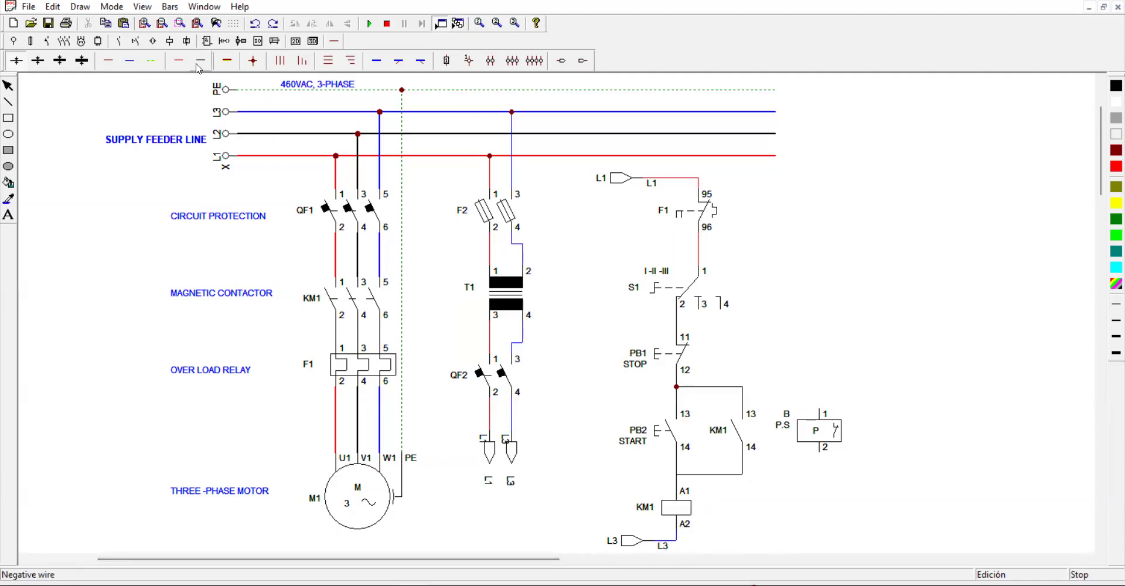
- Wire pressure switch terminal 2 to the common line above the KM1 coil and terminal 1 to S1 terminal 4
mouse_move(742, 474)
left_mouse_down()
mouse_move(830, 478)
mouse_move(824, 461)
mouse_move(824, 476)
left_mouse_up()
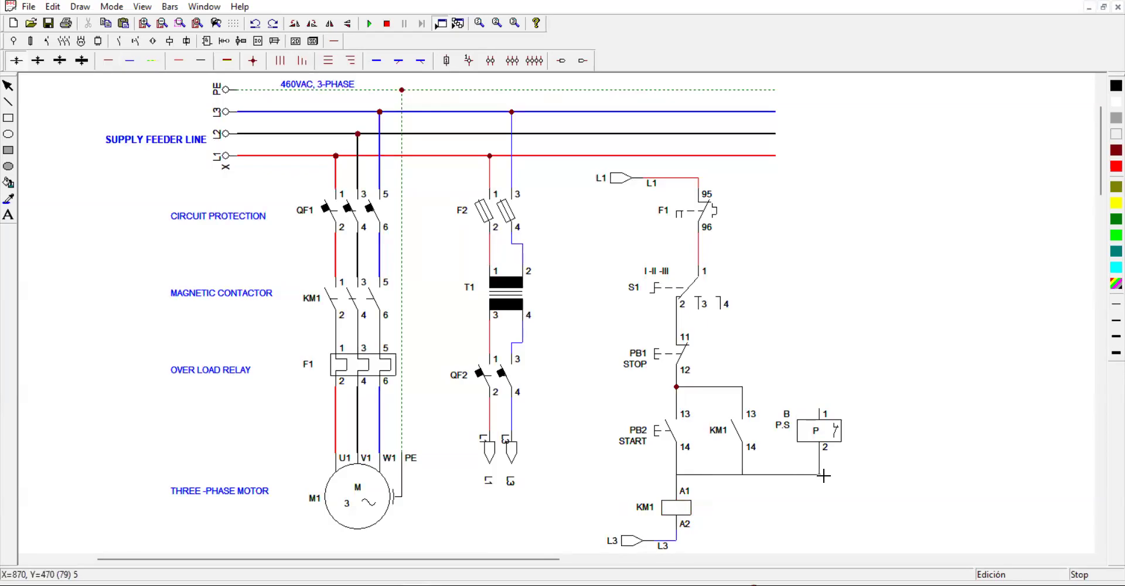
left_click_drag(727, 317, 726, 353)
left_click_drag(725, 354, 828, 410)
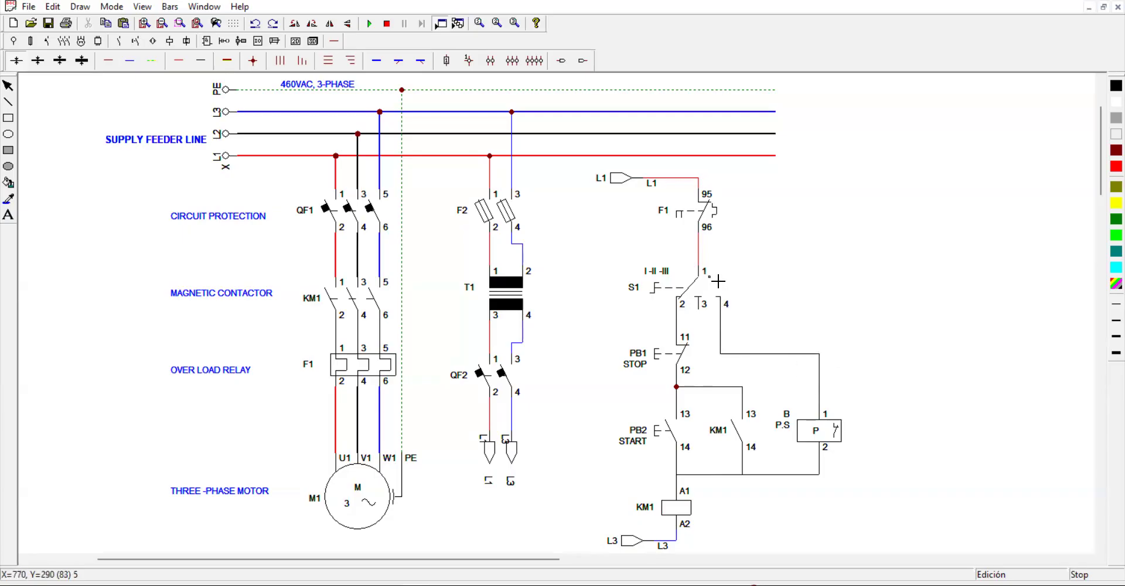
- Add the text label HAND beneath terminal 2 of selector switch S1
left_click(8, 216)
left_click(494, 299)
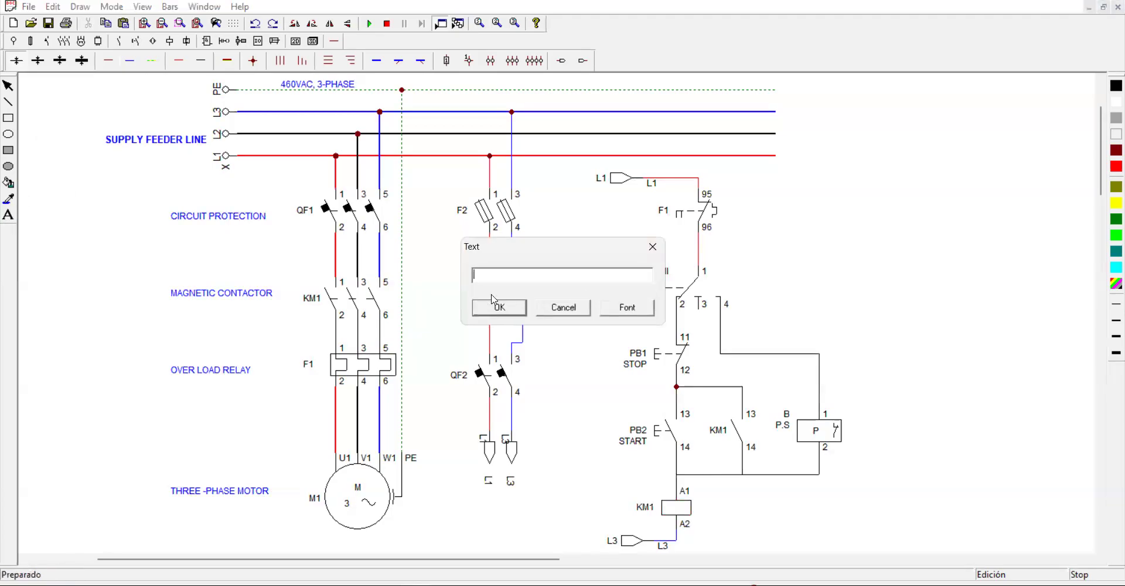
type("MAUNA")
key("BackSpace")
key("BackSpace")
key("BackSpace")
key("BackSpace")
type("HAN")
left_click(499, 307)
left_click(655, 325)
- Set the HAND label's font to Regular style, size 9
double_click(655, 317)
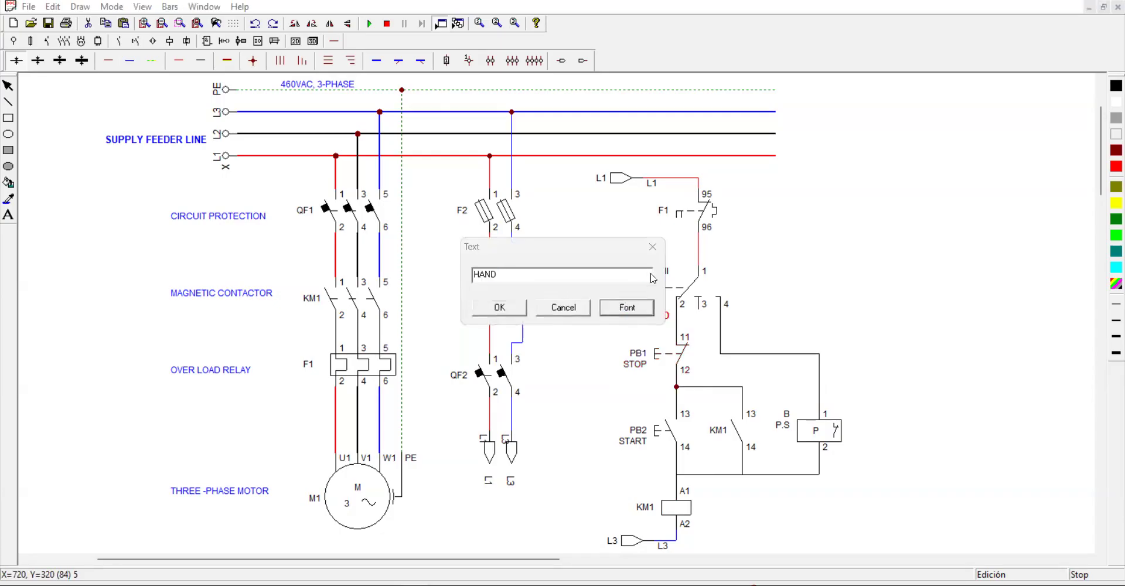
left_click(626, 307)
left_click_drag(650, 242, 648, 226)
left_click(629, 224)
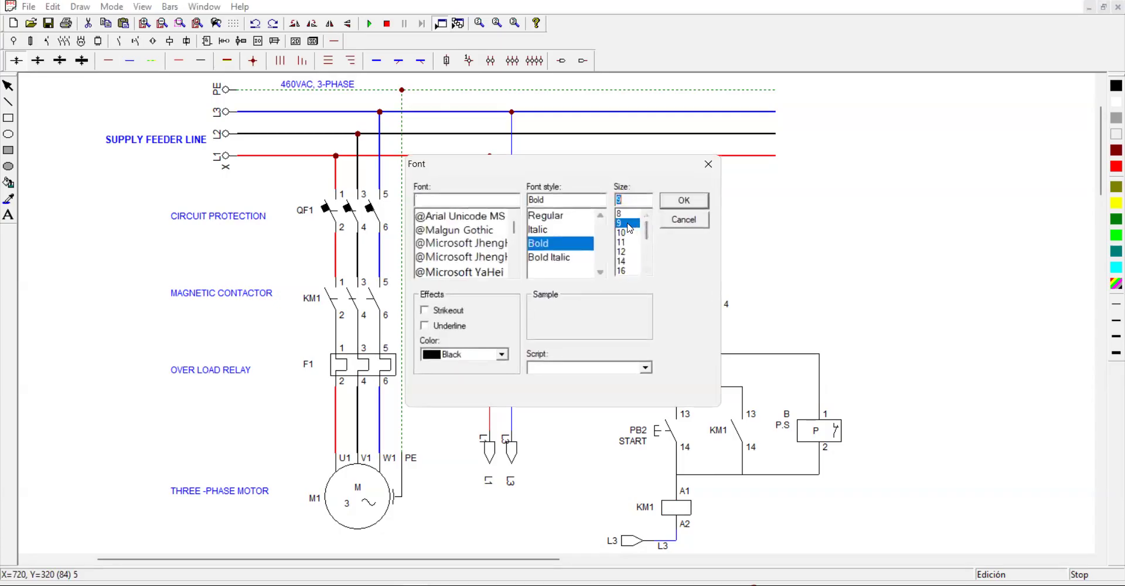
left_click(551, 217)
left_click(699, 201)
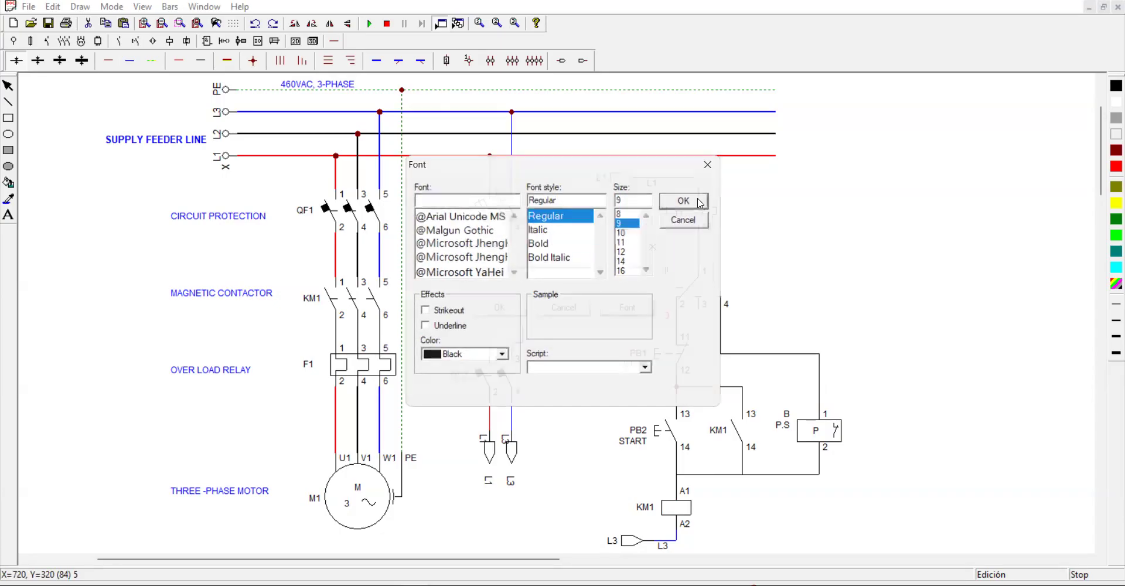
left_click(504, 308)
left_click(616, 396)
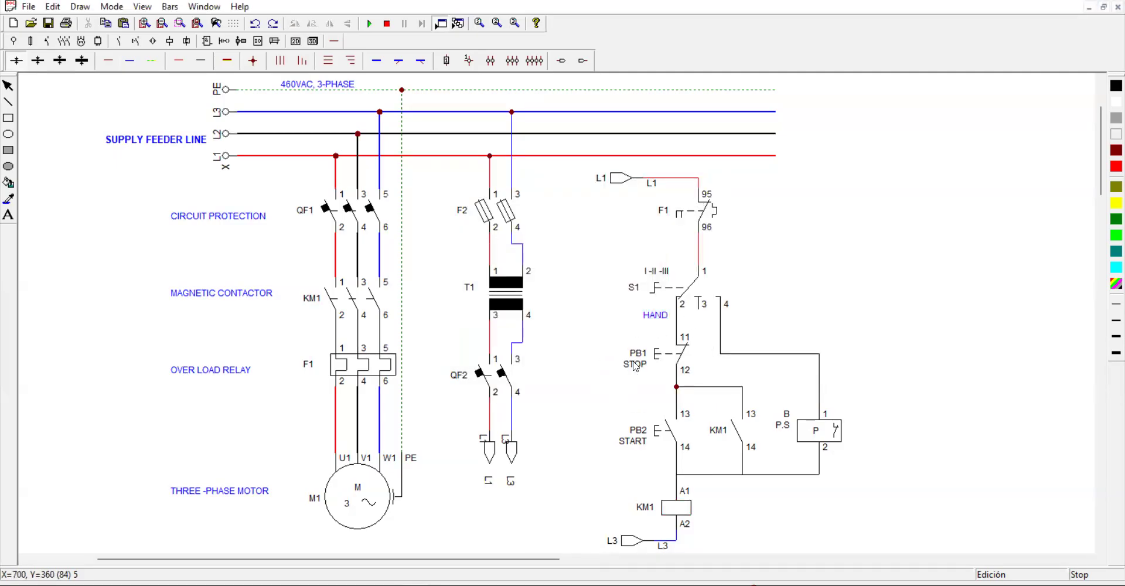
- Add the text label OFF beneath terminal 3 of selector switch S1
left_click(8, 216)
left_click(298, 247)
type("OFF")
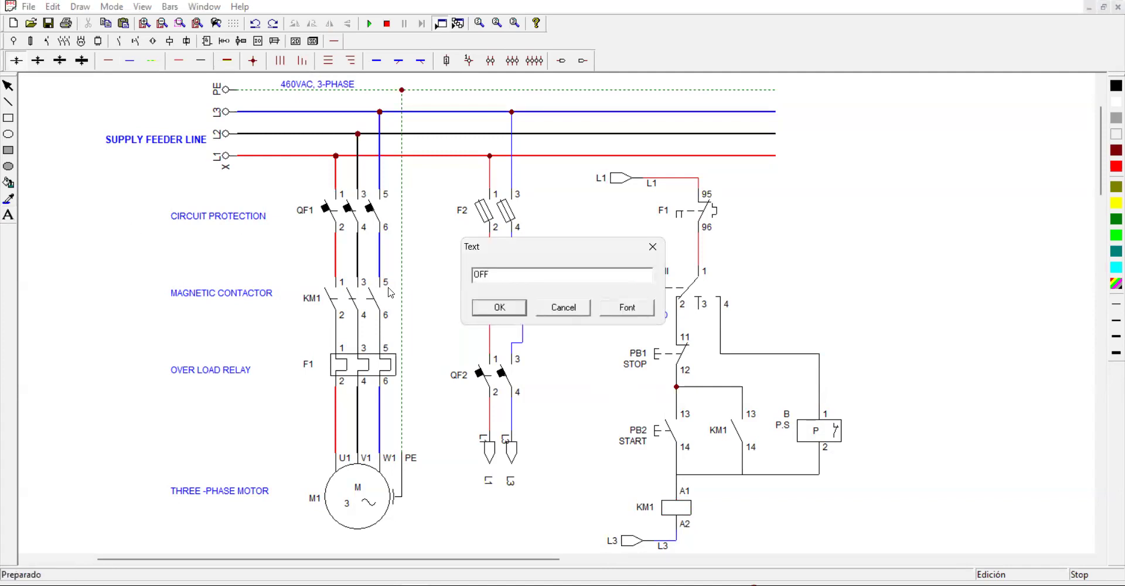
left_click(499, 307)
left_click(701, 319)
- Add the text label AUTOMATIC beside the wire below S1 terminal 4
left_click(7, 215)
left_click(254, 242)
type("AUTOMATIC")
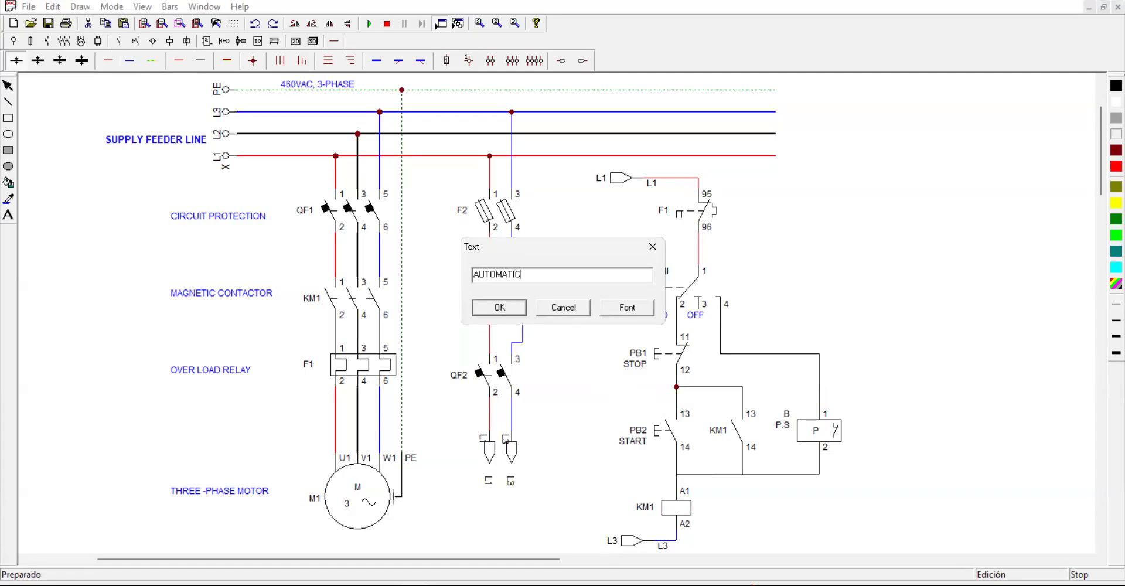
left_click(482, 305)
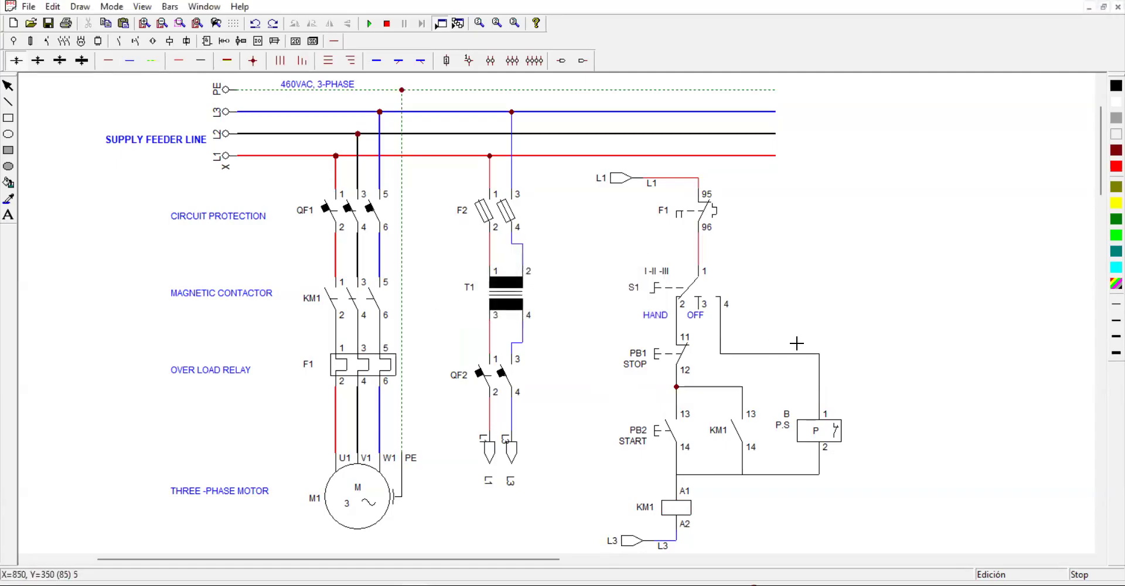
left_click(730, 314)
left_click(752, 333)
- Add the text label SELECTOR SW. just before the I-II-III marking of S1
double_click(643, 287)
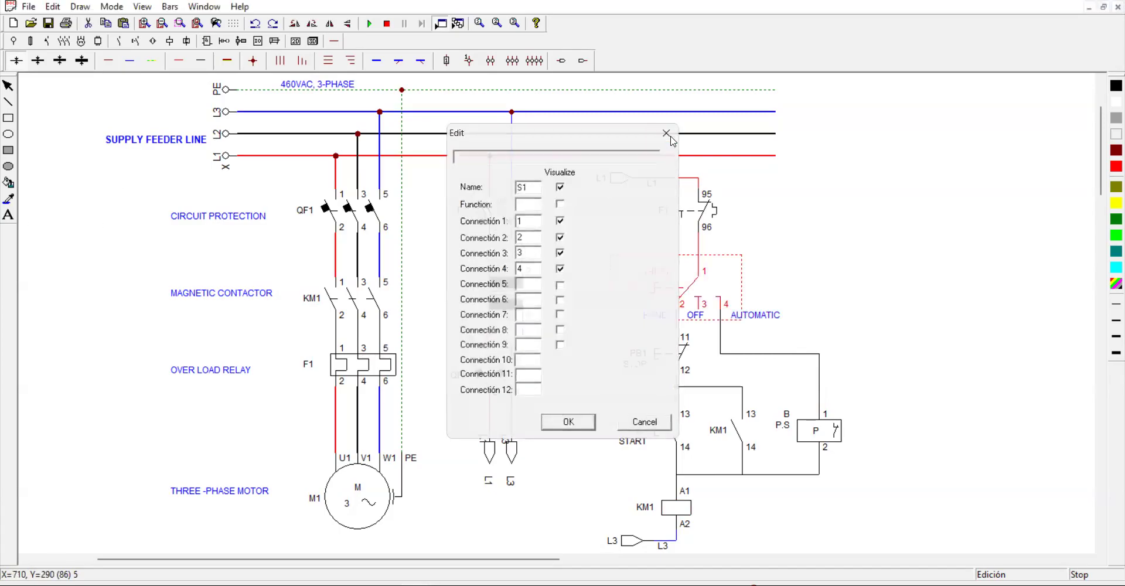
left_click(667, 133)
left_click(8, 214)
left_click(384, 258)
type("SELECTOR SW.")
left_click(500, 307)
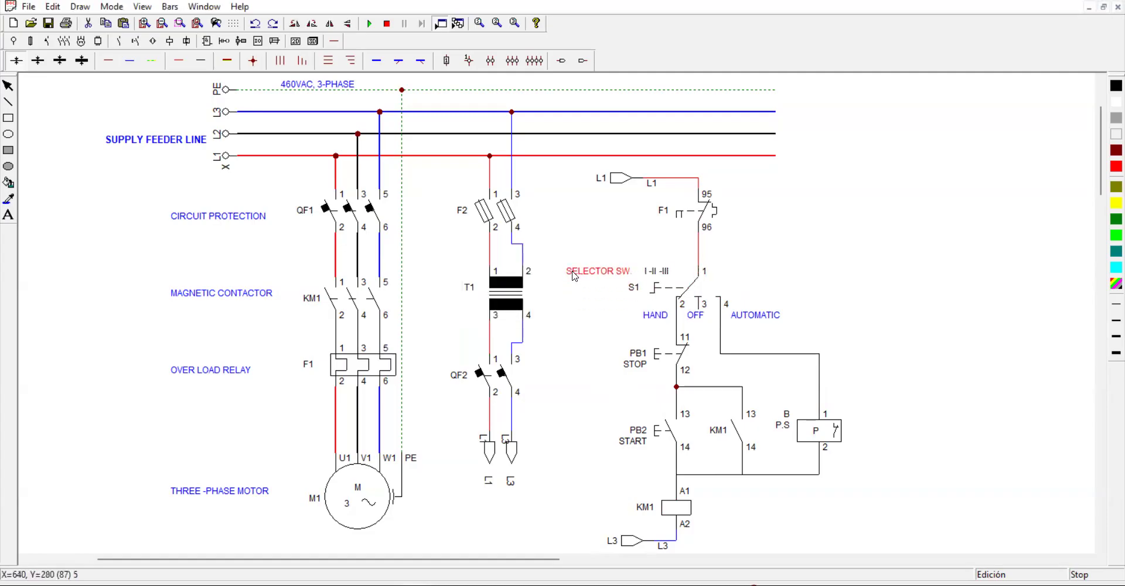
left_click(584, 272)
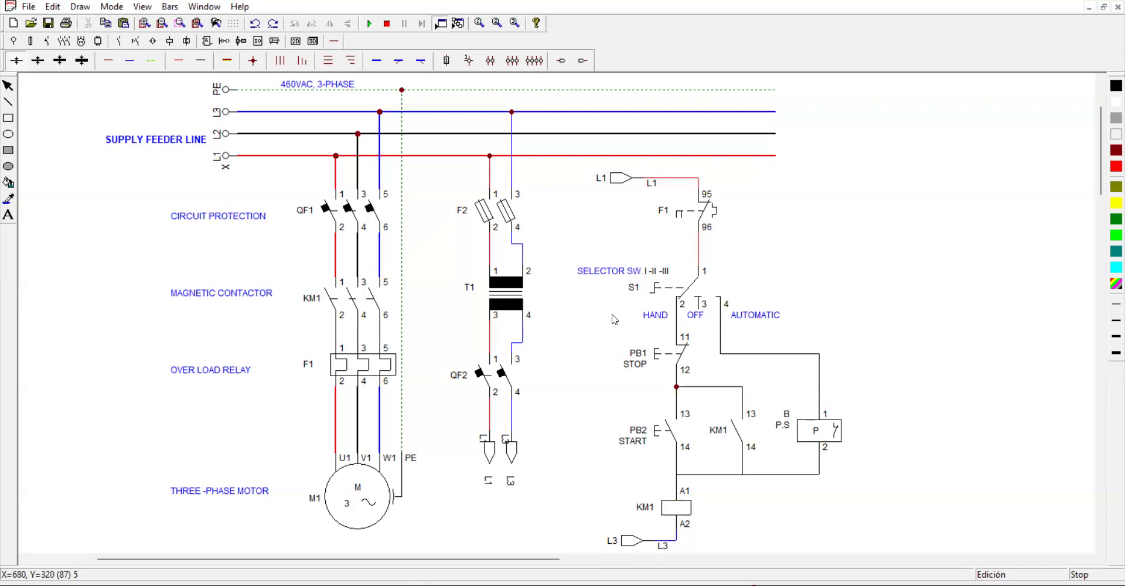
- Set the function of the F1 overload contact to O.L and display it on the schematic
double_click(701, 225)
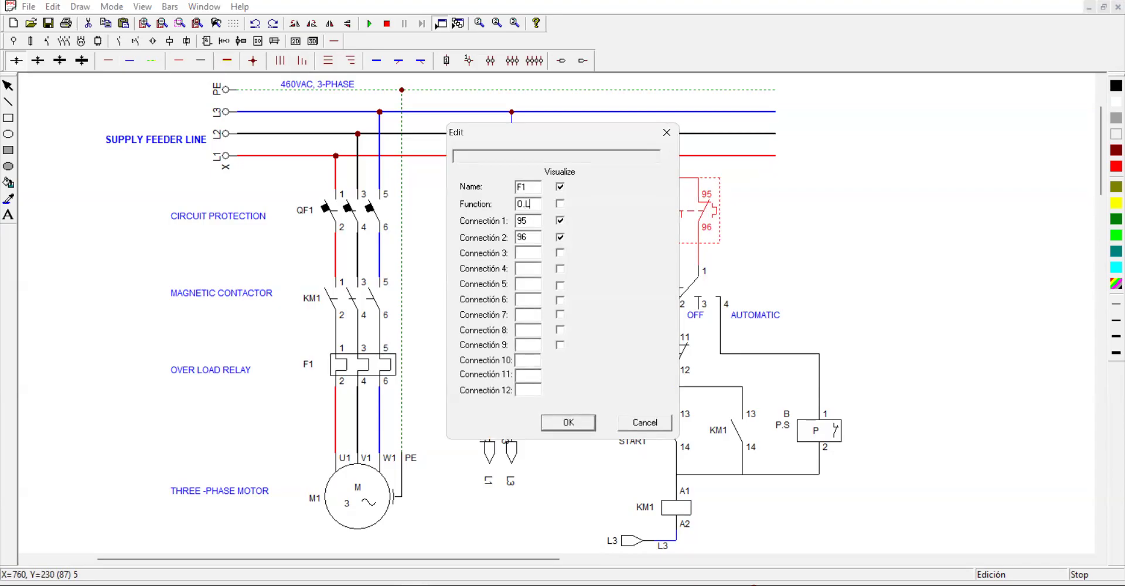
left_click(572, 423)
left_click(583, 376)
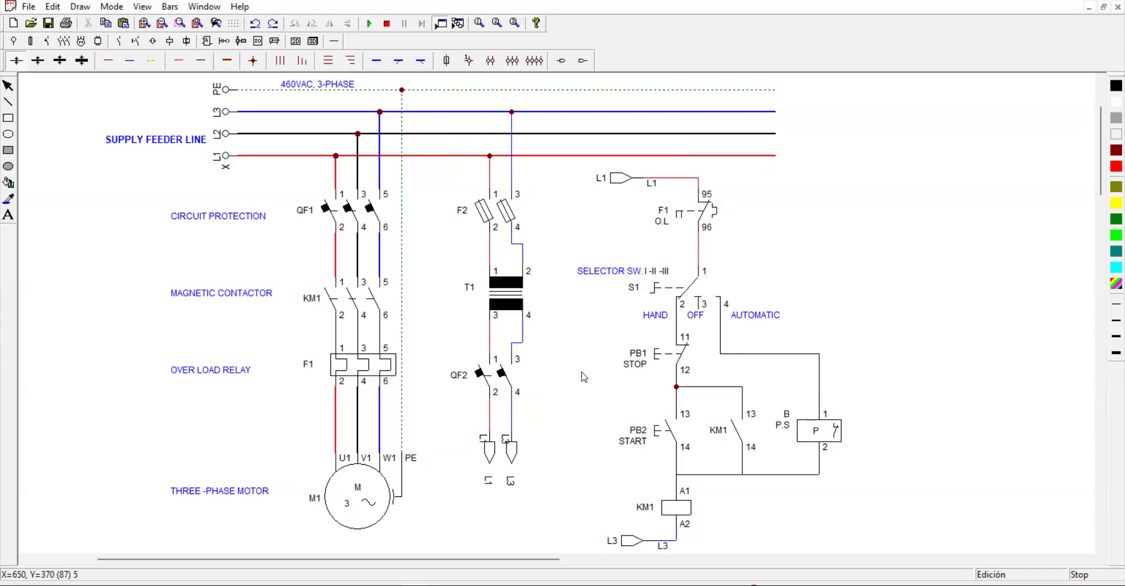
- Add the text label PRESSURE SWITCH to the right of pressure switch B
left_click(8, 215)
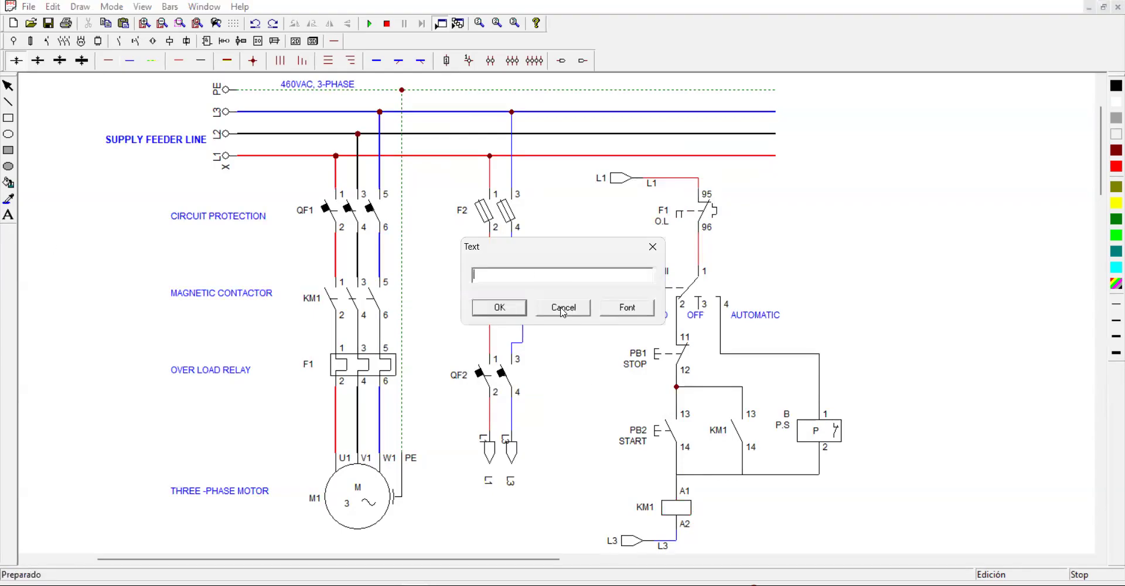
type("PRE")
type("SSURE SW")
type("ITHC")
key("BackSpace")
key("BackSpace")
type("CTH")
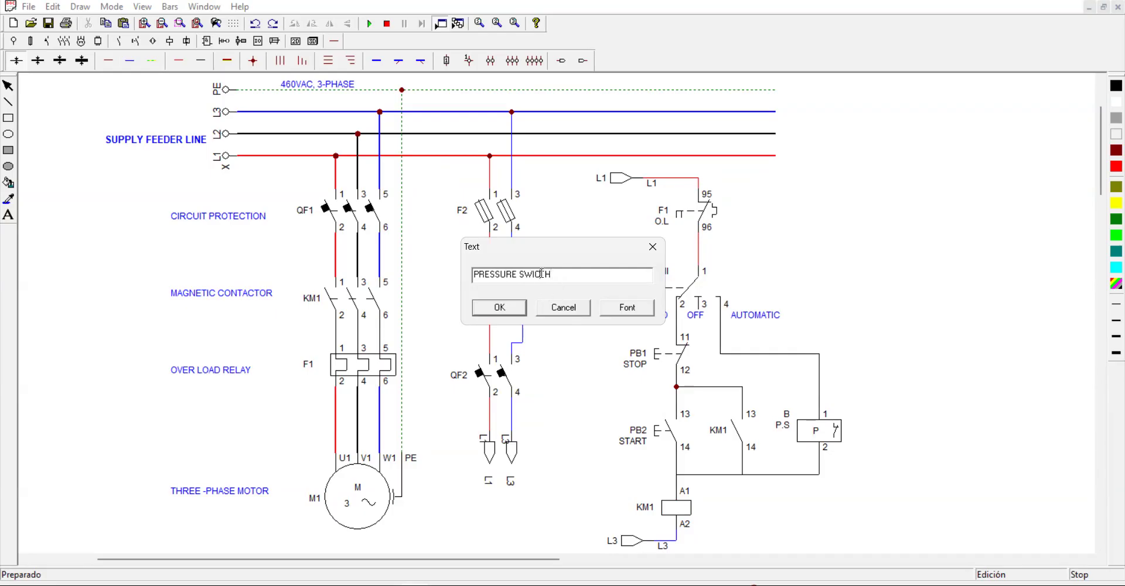
left_click(544, 273)
key("BackSpace")
key("BackSpace")
type("TC")
left_click(499, 307)
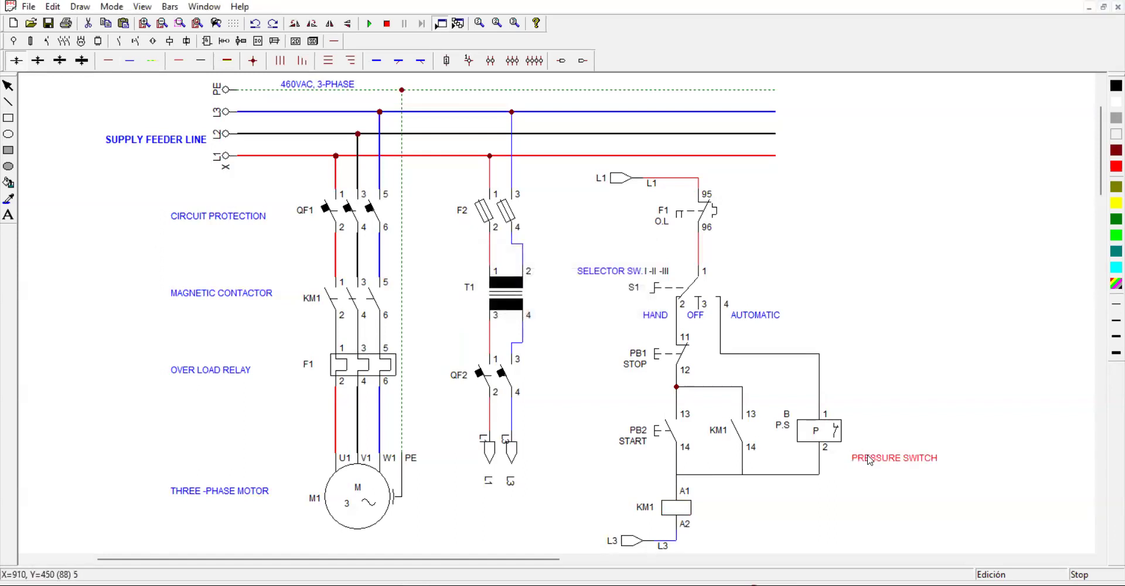
left_click(870, 437)
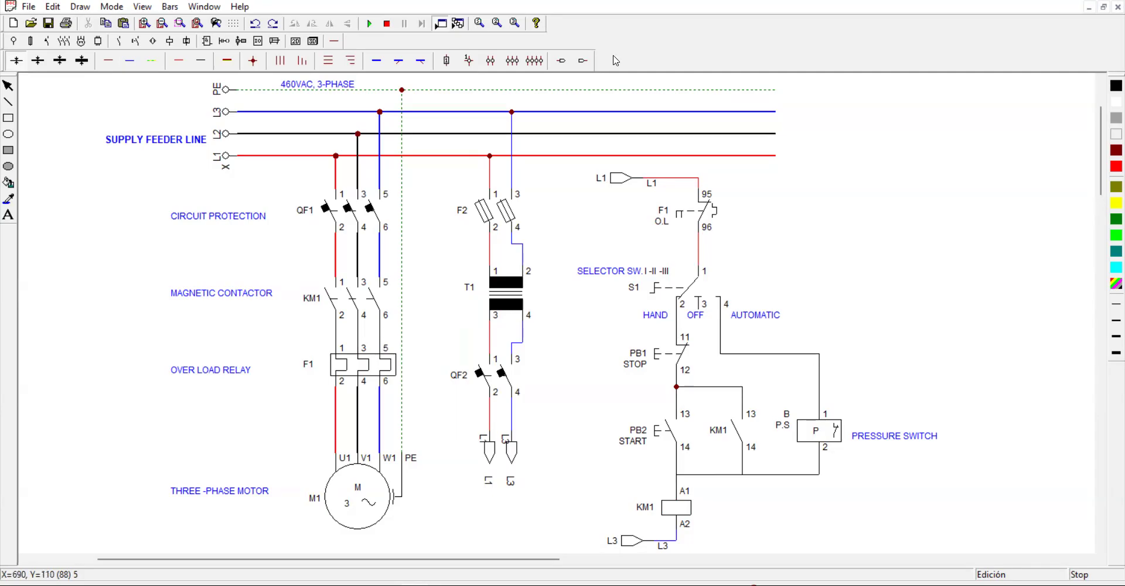
- Start the simulation of the completed circuit
key("F5")
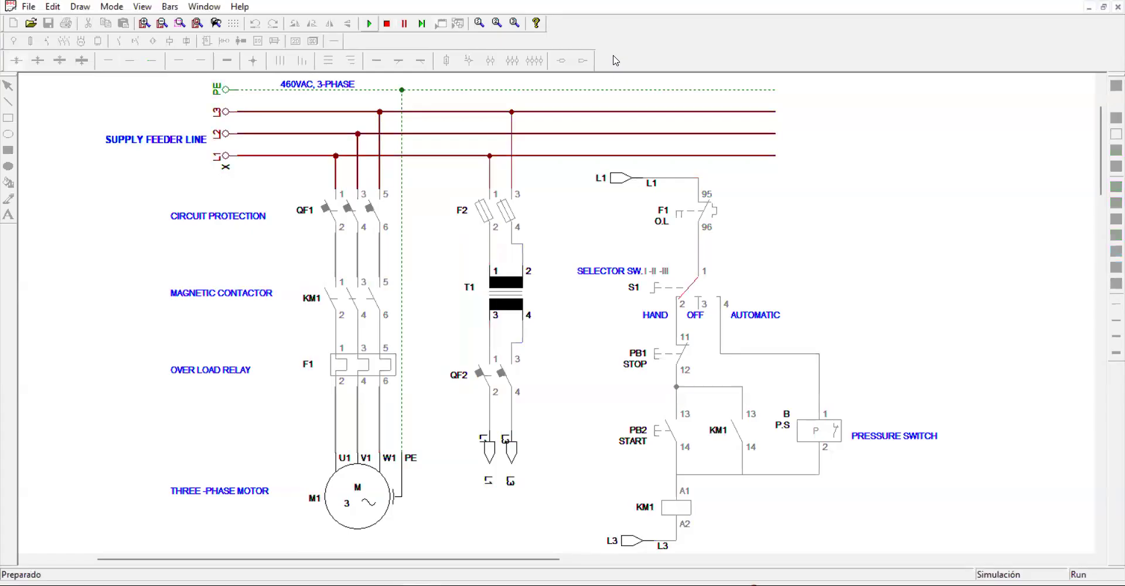
- Energise the simulated power and transformer circuits by closing breaker QF1, fuse switch F2 and breaker QF2
left_click(350, 219)
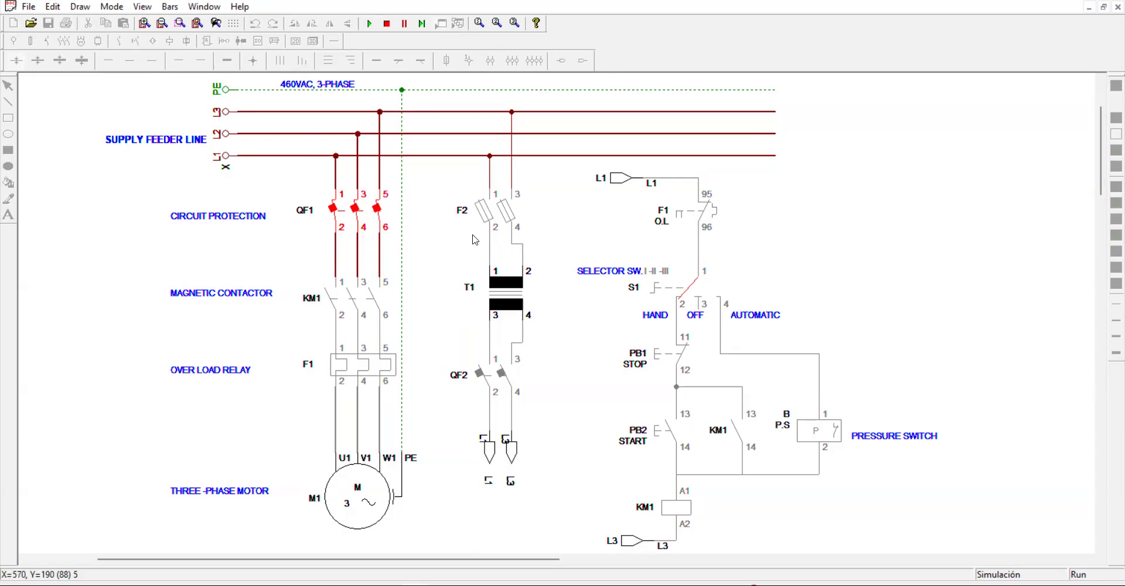
left_click(499, 218)
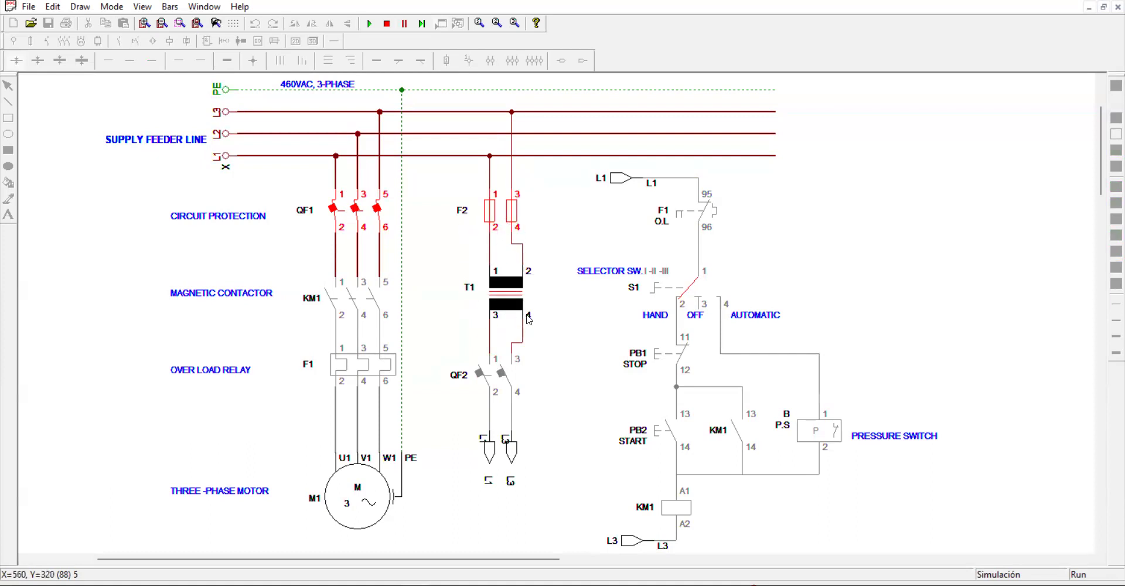
left_click(501, 382)
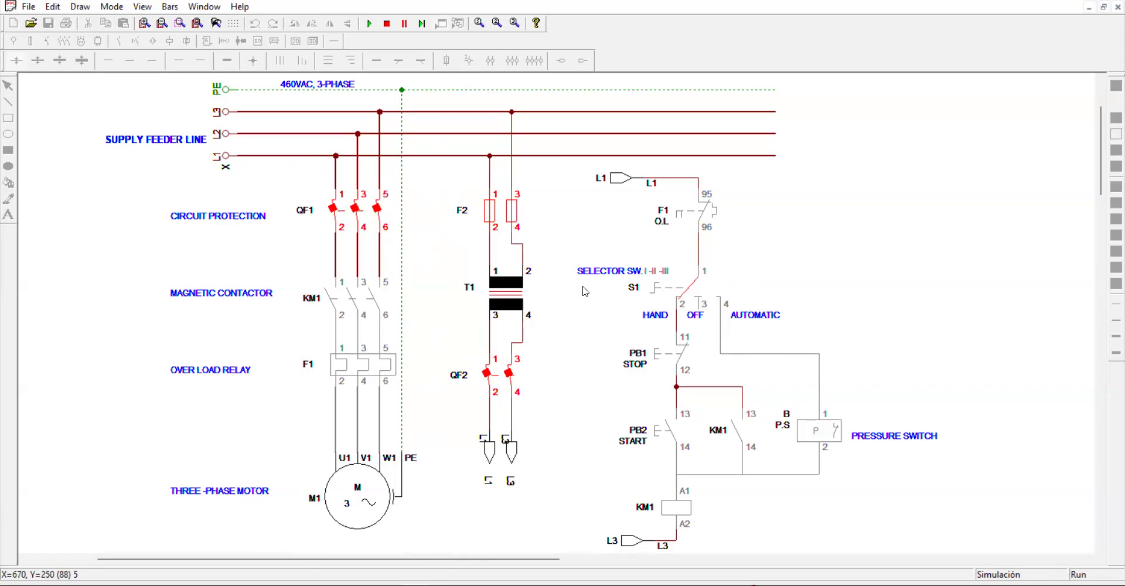
- Test selector S1 by switching it through OFF and AUTOMATIC back to HAND, and stop the motor with PB1
left_click(701, 290)
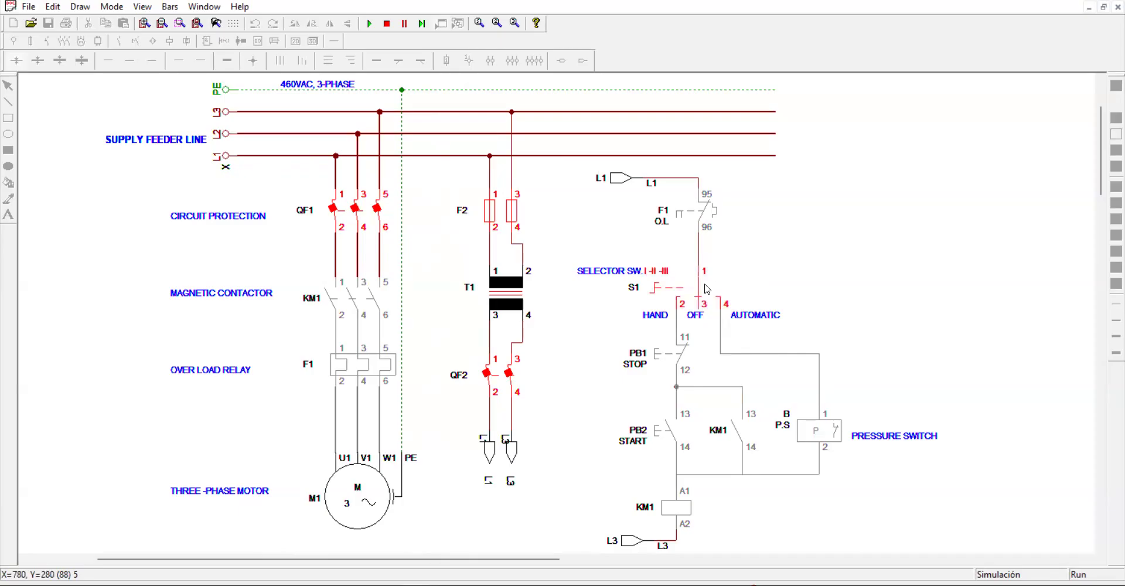
left_click(704, 291)
left_click(701, 293)
left_click(698, 306)
left_click(699, 306)
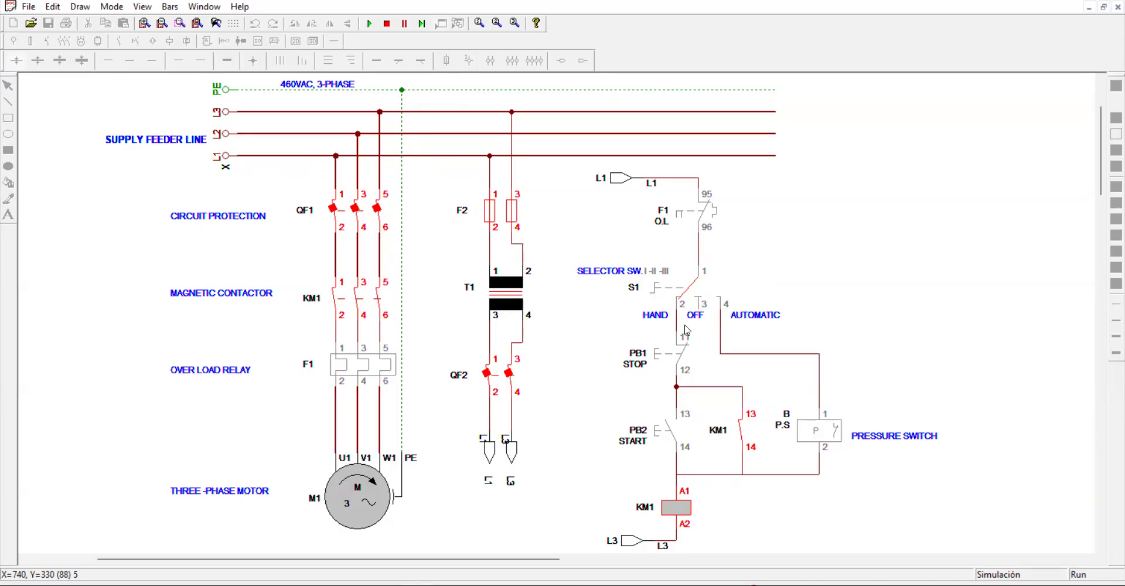
left_click(682, 362)
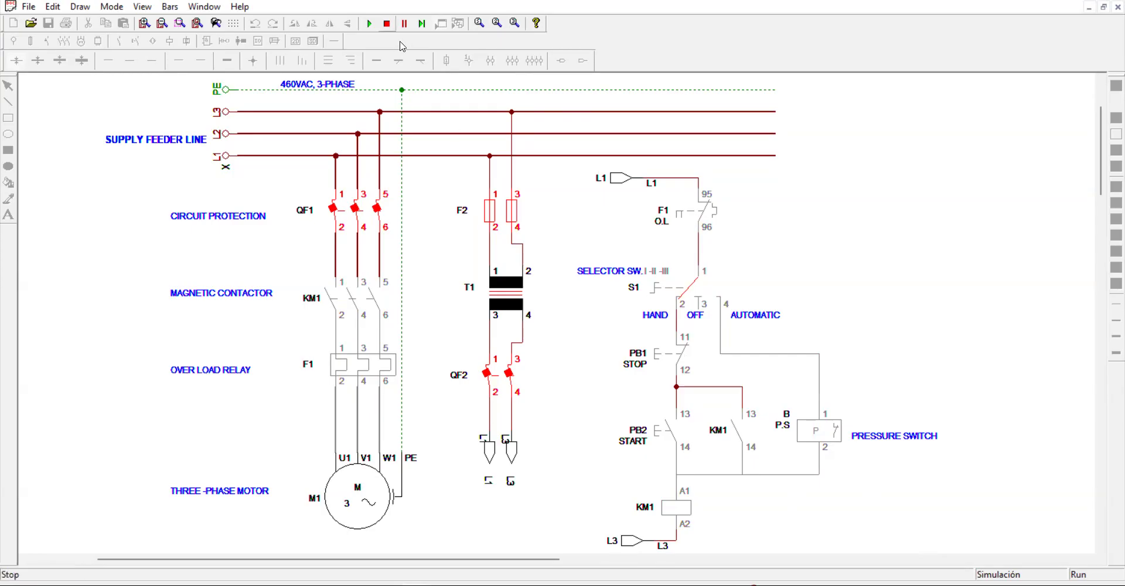
- Stop the simulation and renumber the terminals of the PB1 STOP contact to 1 and 2
left_click(386, 24)
double_click(678, 364)
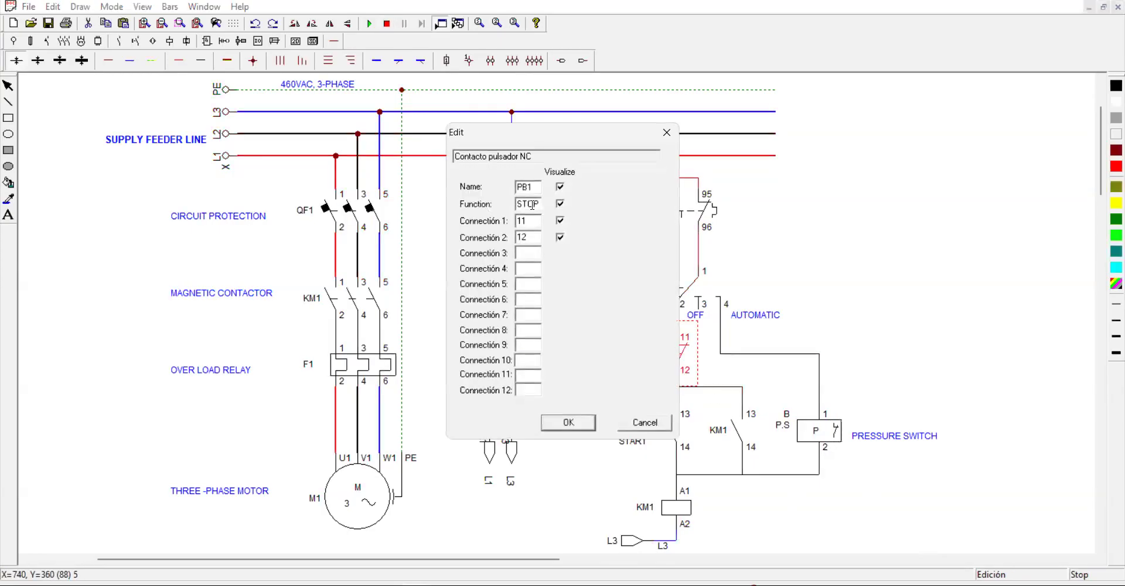
left_click_drag(532, 221, 503, 220)
type("1")
left_click_drag(532, 237, 509, 237)
type("2")
left_click(571, 422)
- Renumber the terminals of the PB2 START contact to 3 and 4
double_click(683, 423)
left_click_drag(531, 221, 477, 223)
type("3")
left_click_drag(540, 242, 509, 238)
type("4")
left_click(568, 423)
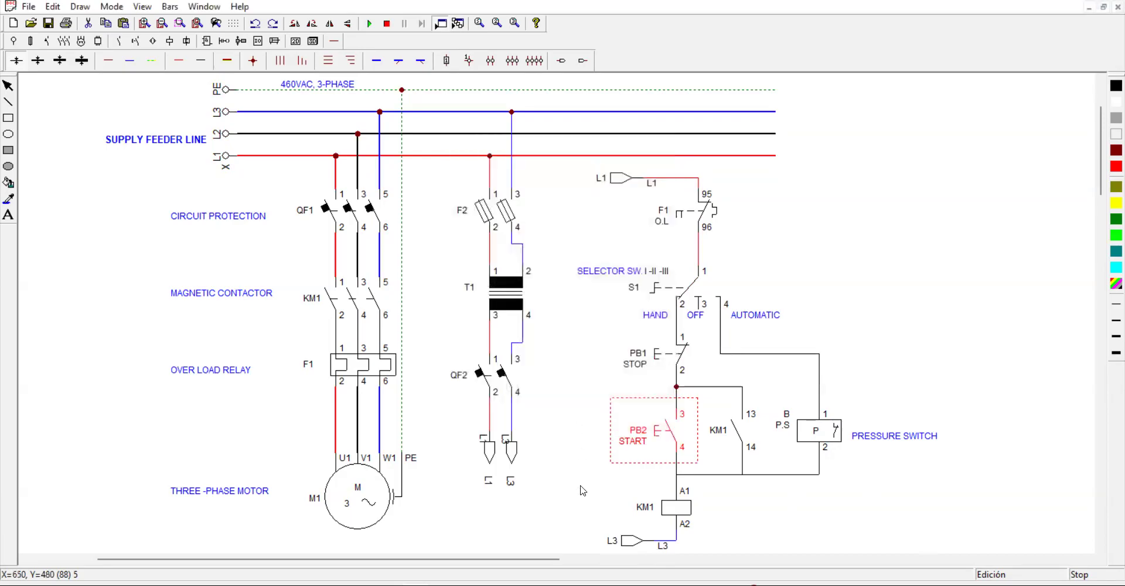
- Restart the simulation and close QF1, F2 and QF2 to power the motor and control circuits
left_click(369, 23)
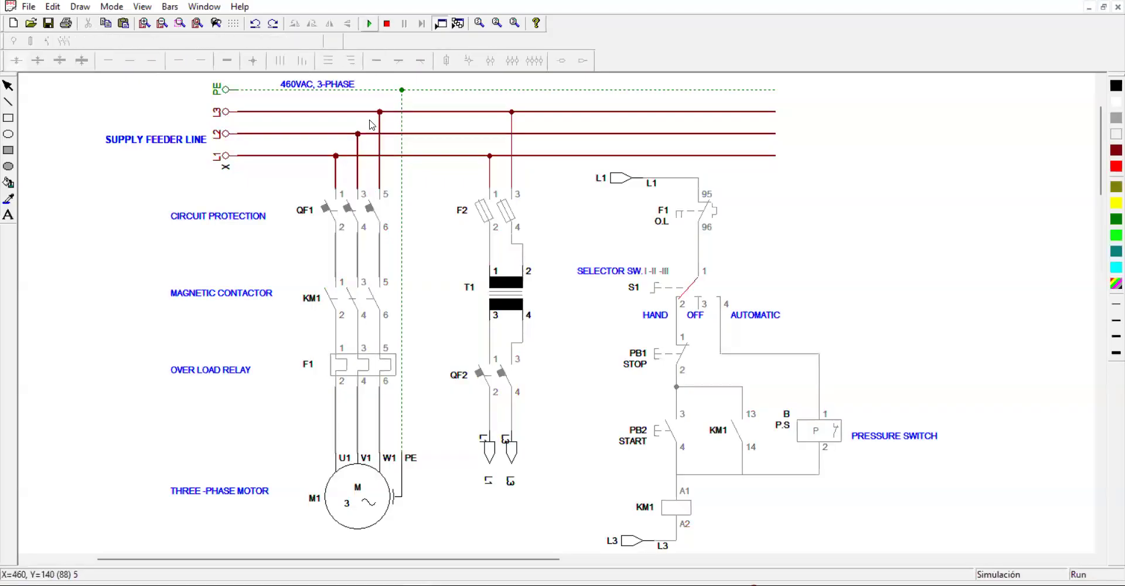
left_click(356, 210)
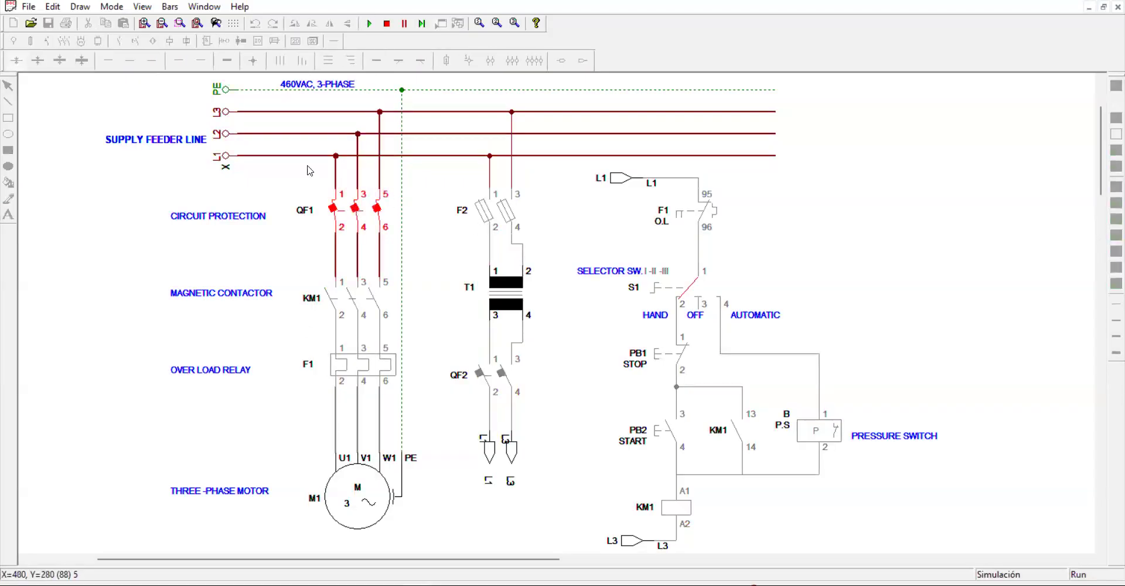
left_click(503, 214)
left_click(499, 388)
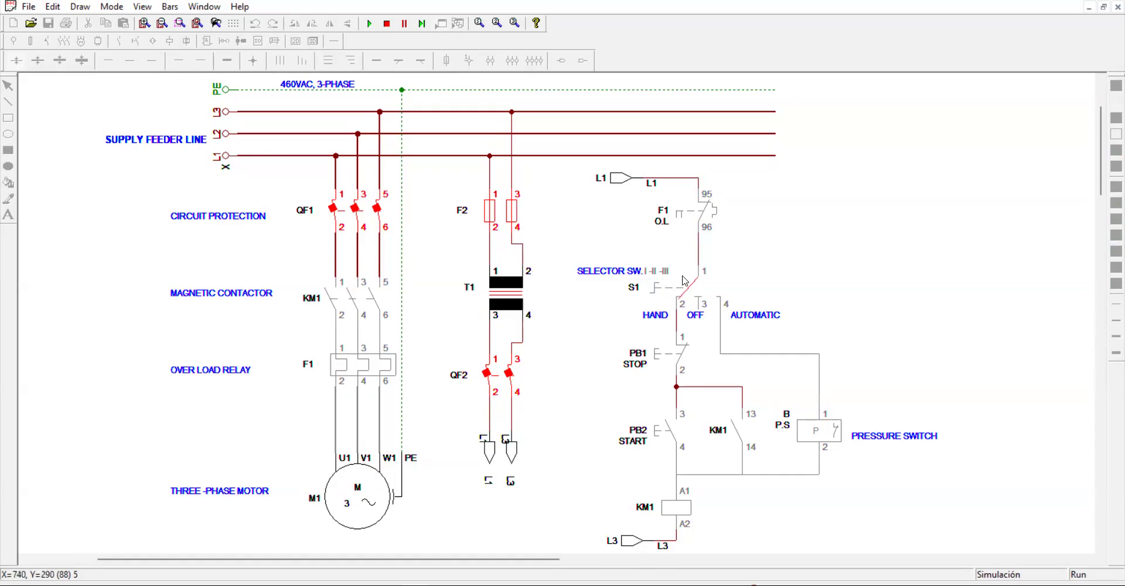
- Cycle selector S1 through OFF and AUTOMATIC to HAND in the restarted simulation, and stop the motor with PB1
left_click(692, 289)
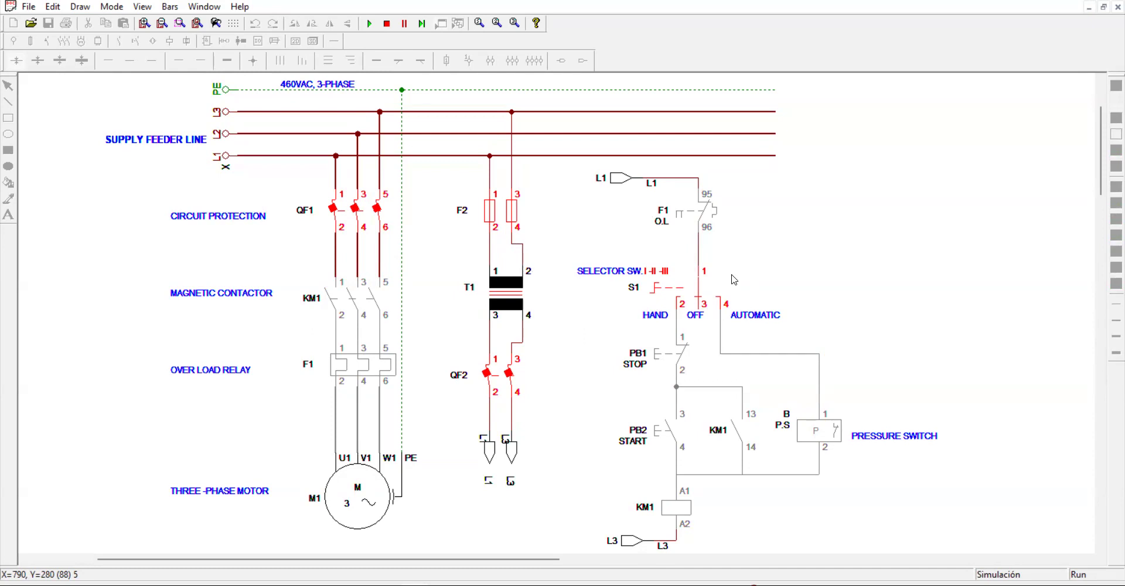
left_click(706, 289)
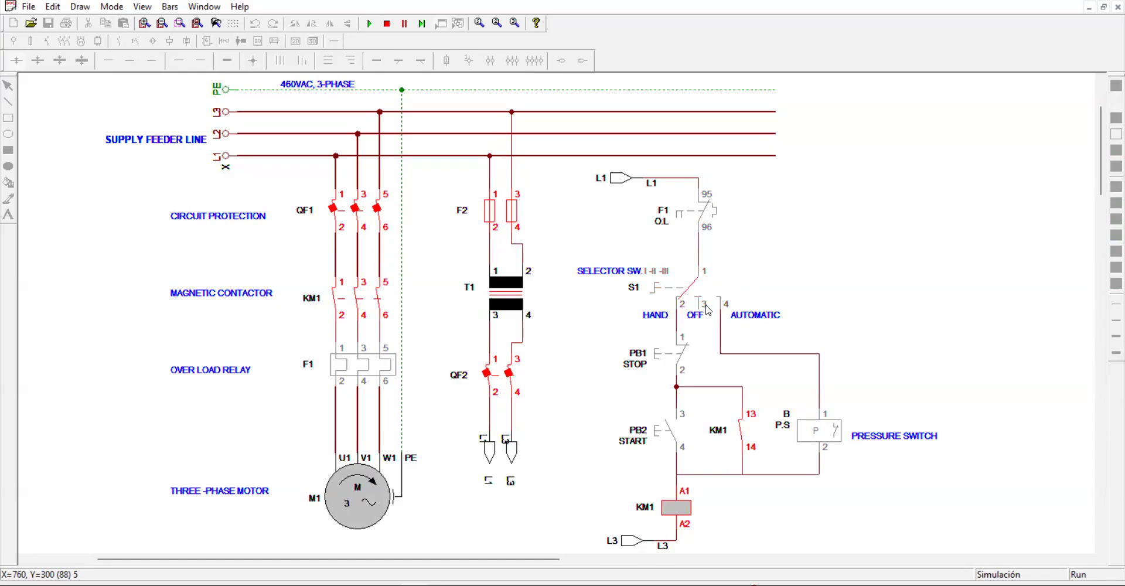
left_click(682, 366)
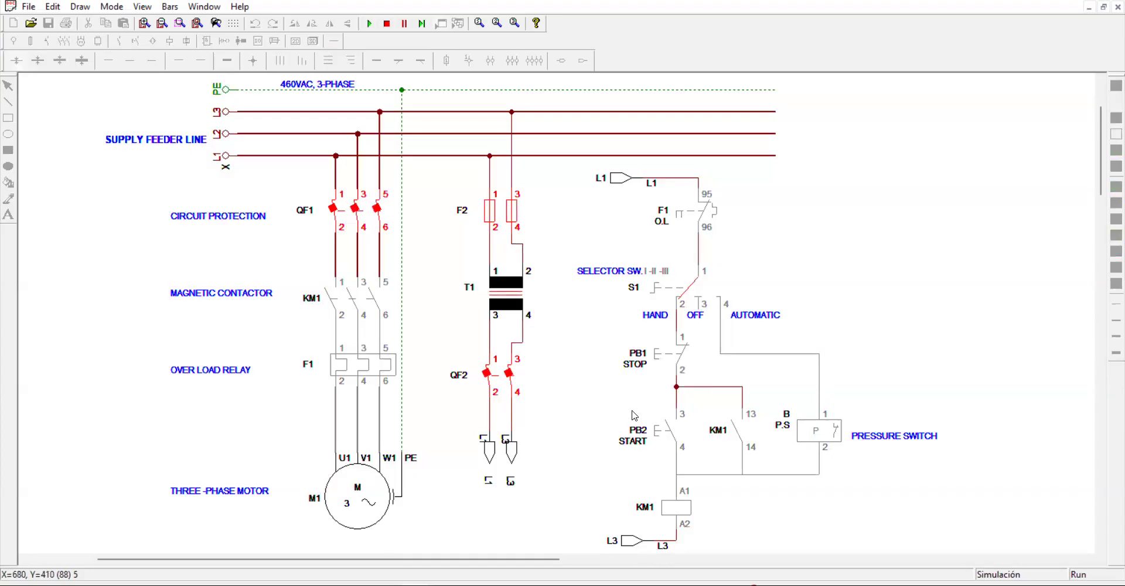
- Start the motor in HAND mode with PB2, then switch S1 to OFF and on to AUTOMATIC
left_click(659, 437)
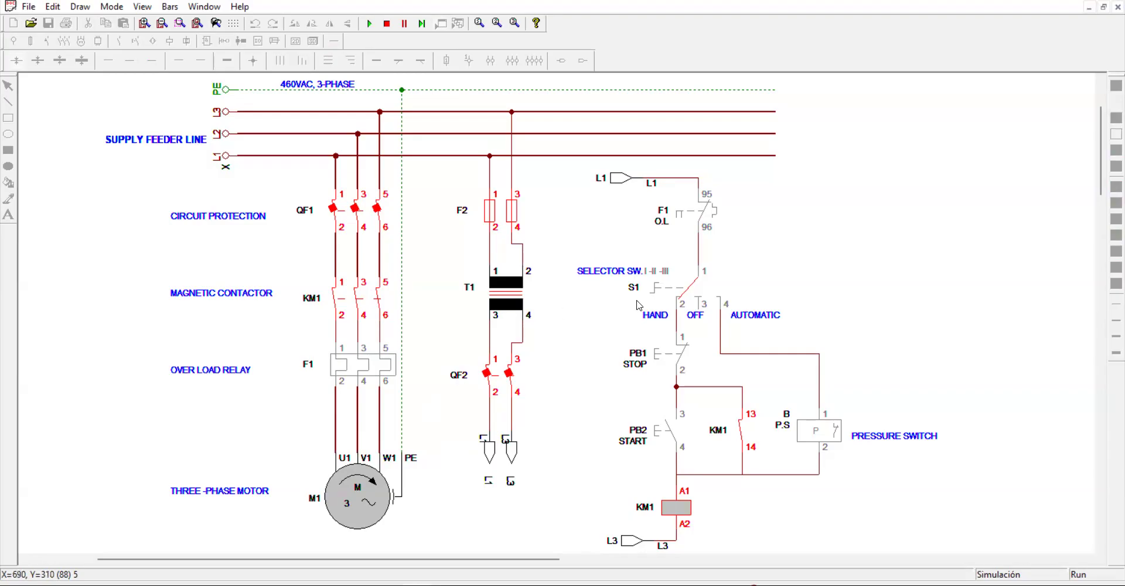
left_click(684, 295)
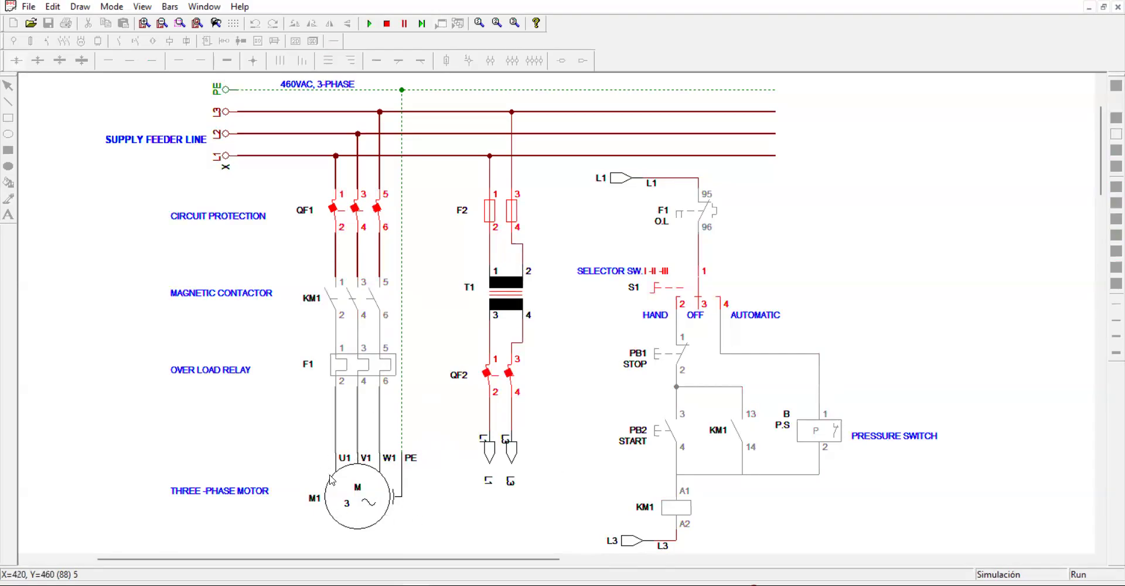
left_click(695, 301)
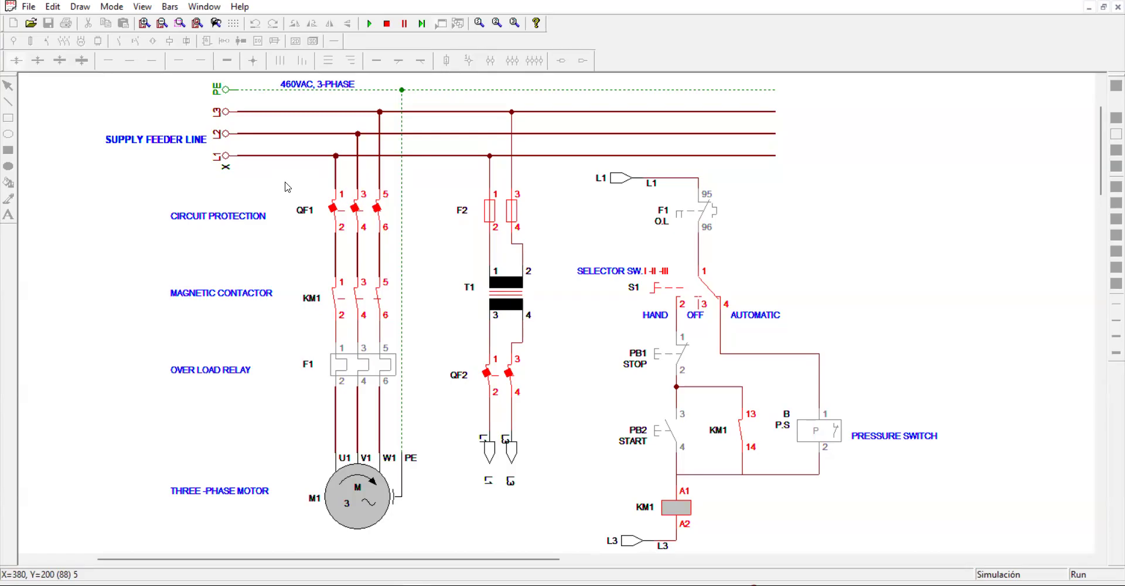
- Switch S1 from AUTOMATIC to OFF, run the motor in AUTOMATIC again, and return the selector to HAND
left_click(698, 289)
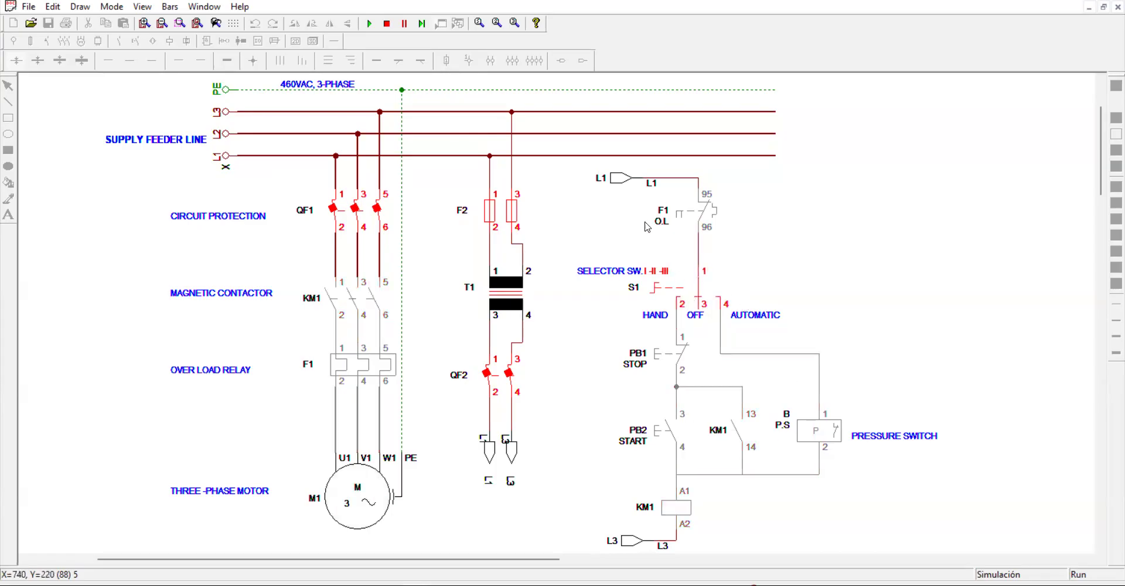
left_click(705, 303)
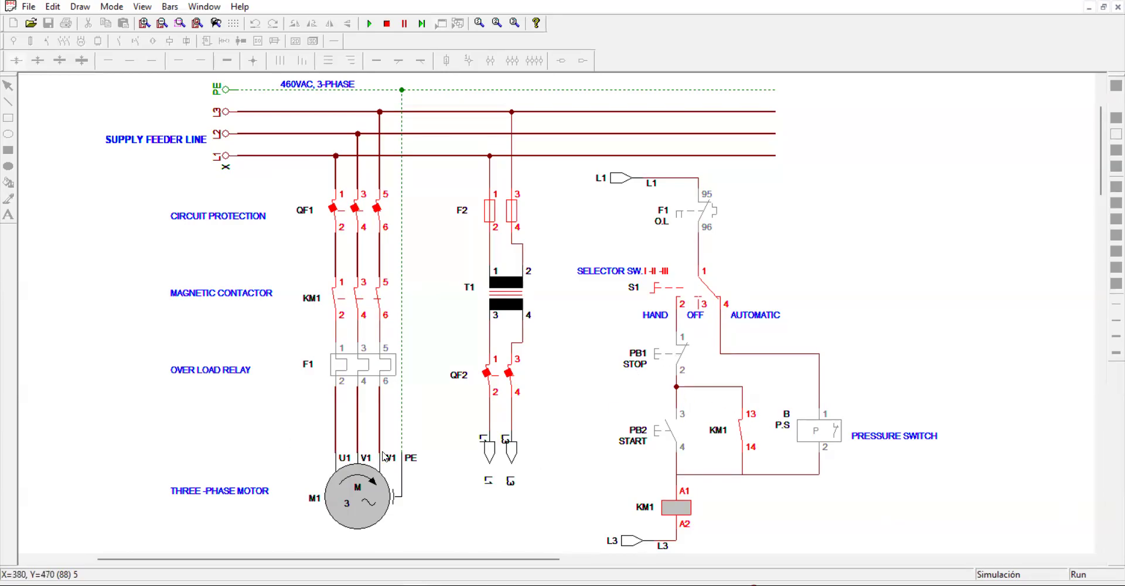
left_click(709, 296)
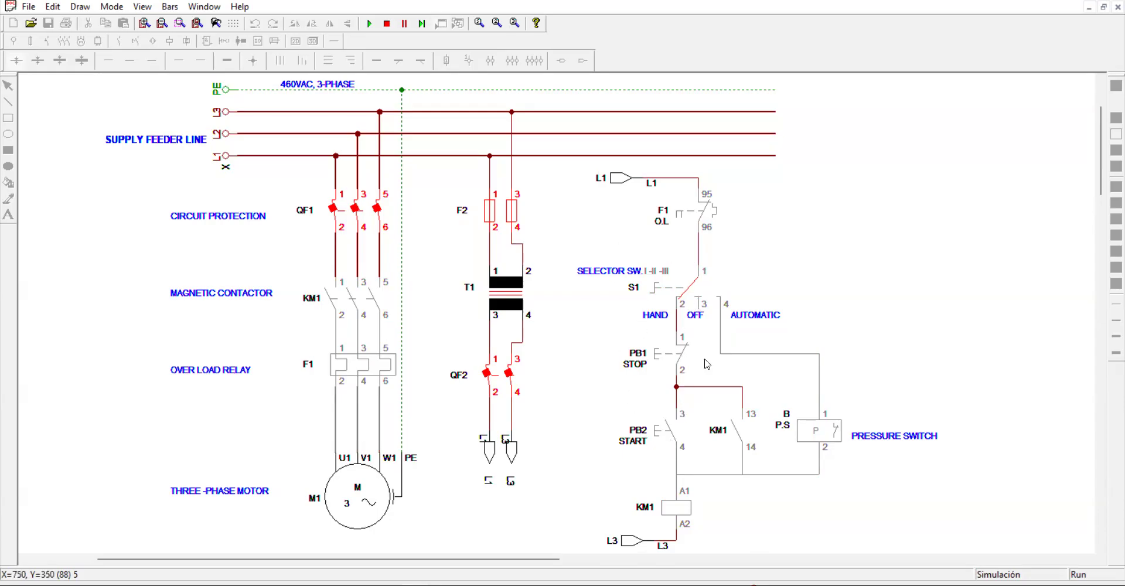
- Start and stop the motor twice in HAND mode using PB2 START and PB1 STOP
left_click(674, 434)
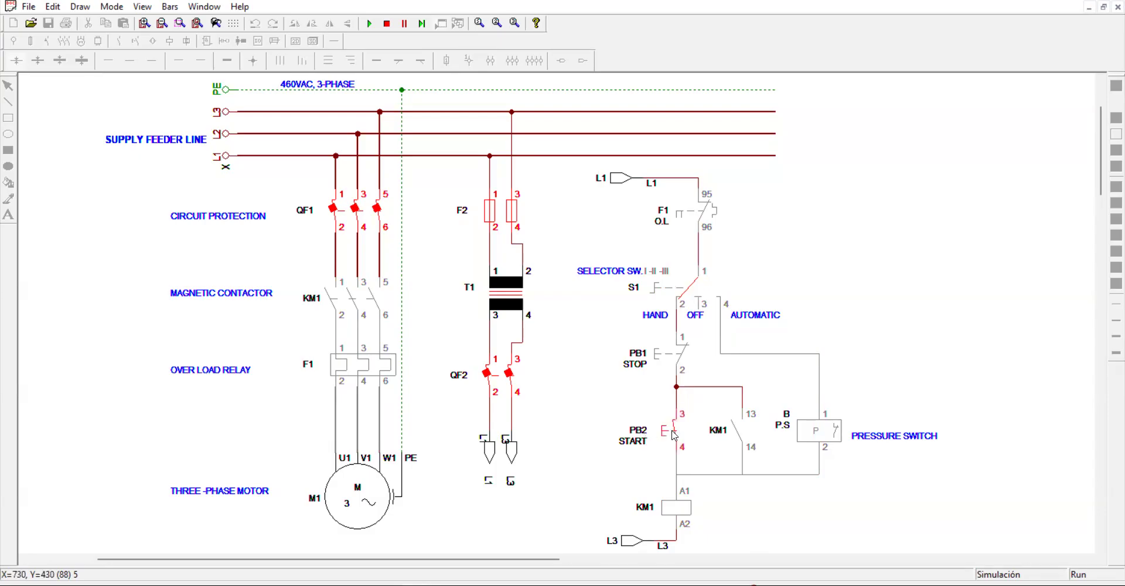
left_click(679, 365)
left_click(679, 430)
left_click(684, 354)
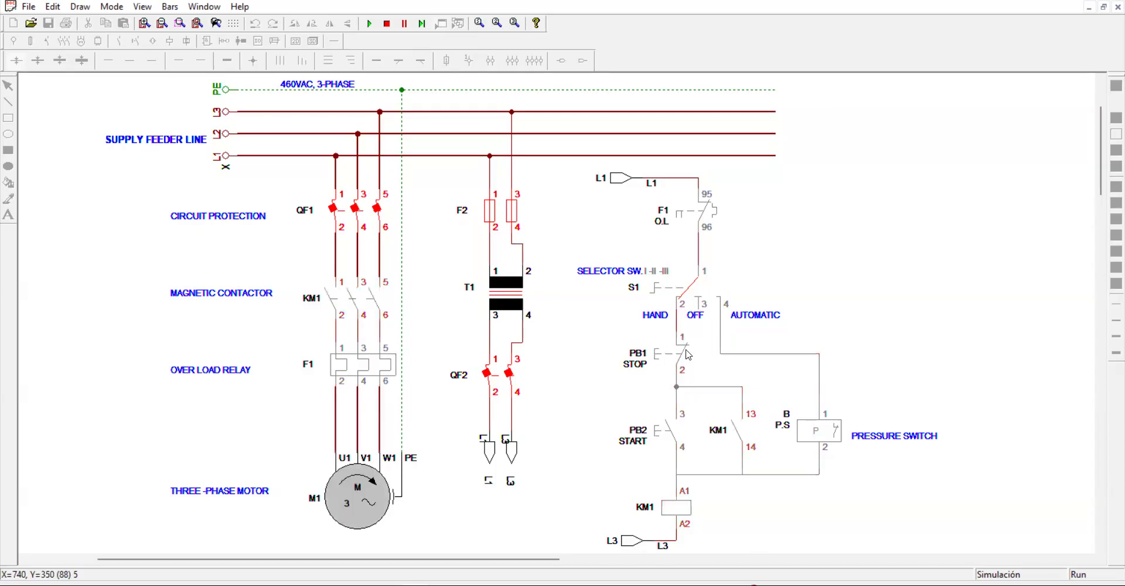
- Switch S1 through OFF to AUTOMATIC to run the motor, then return the selector to HAND
left_click(693, 294)
left_click(692, 294)
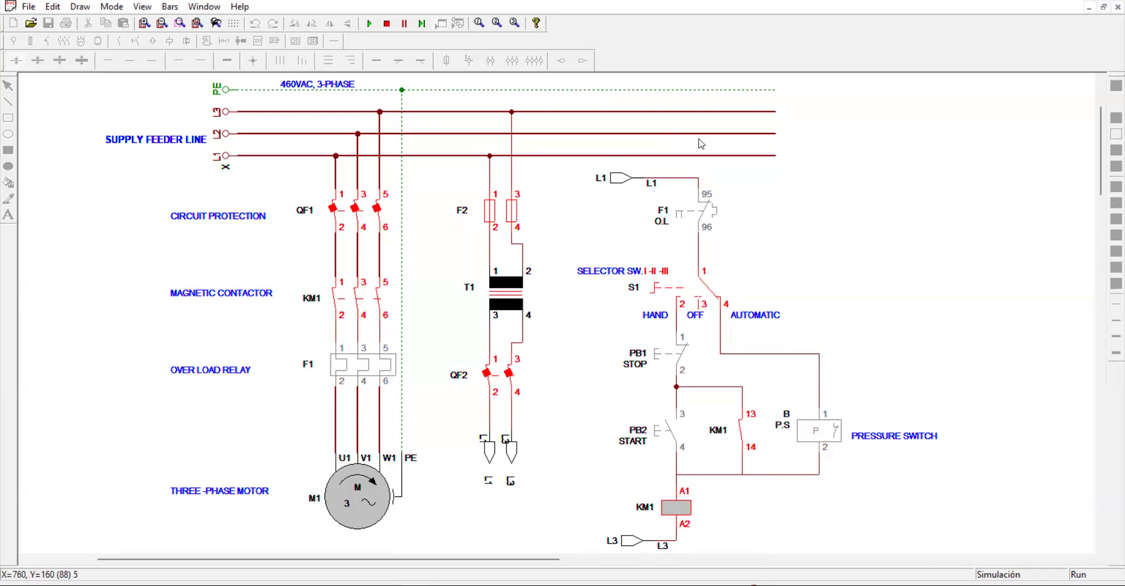
left_click(701, 291)
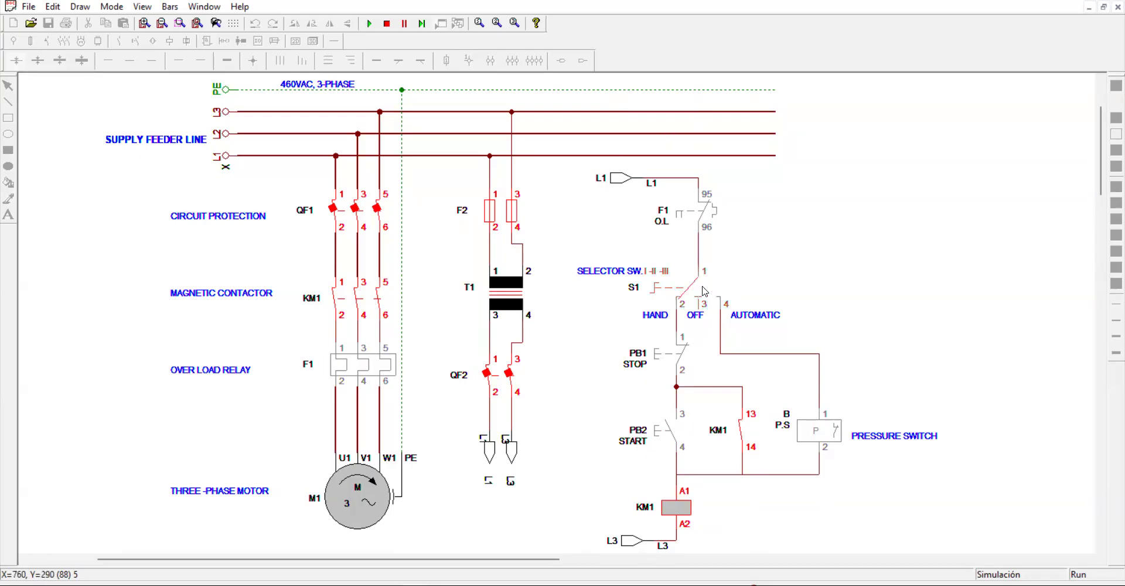